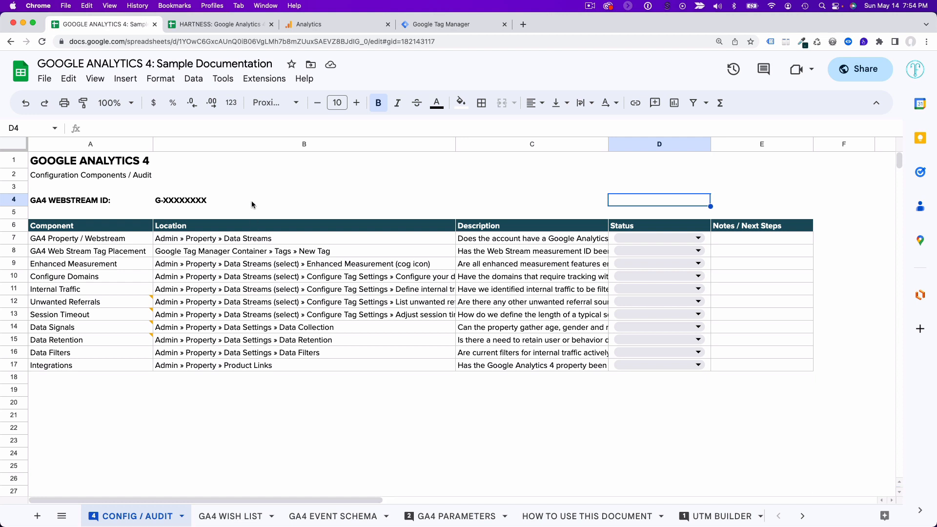
Step: Close the sample Google Analytics 4 documentation spreadsheet so the HARTNESS documentation is shown
{"action": "left_click", "coordinate": [44, 80]}
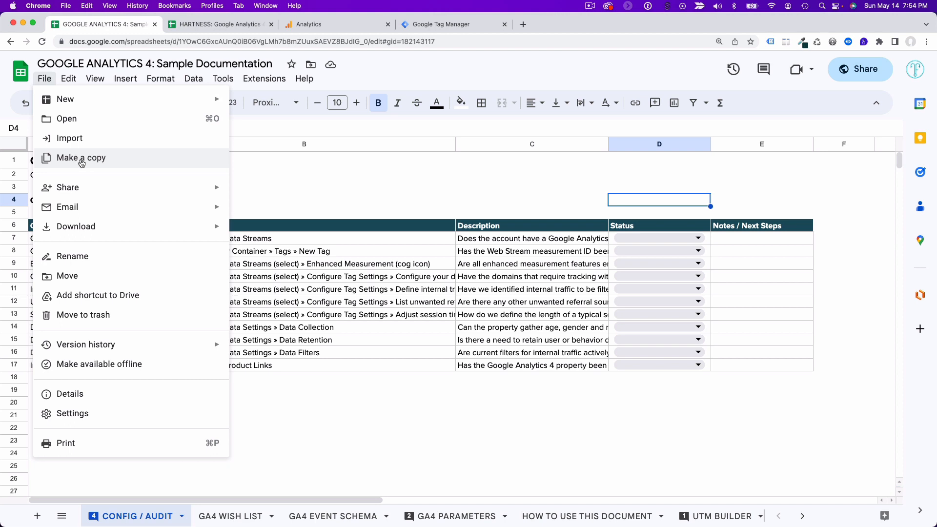
{"action": "left_click", "coordinate": [286, 177]}
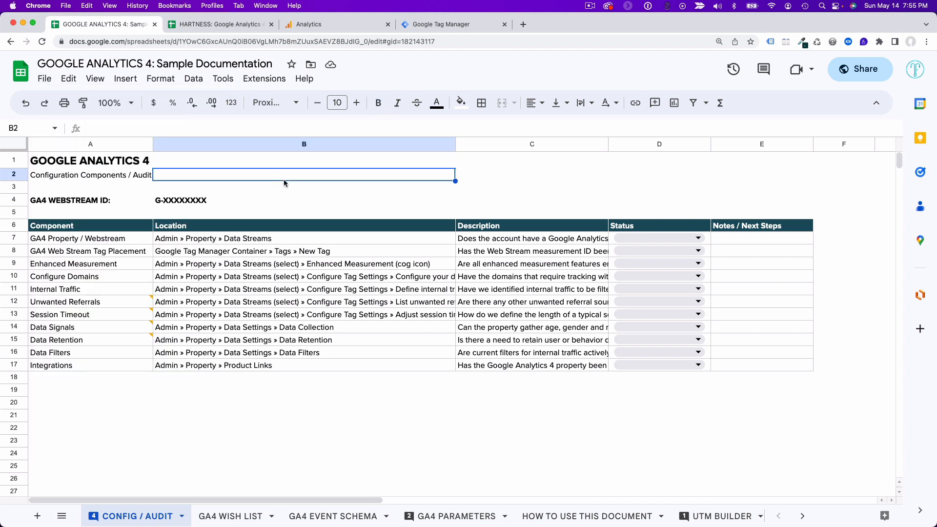
{"action": "left_click", "coordinate": [155, 23]}
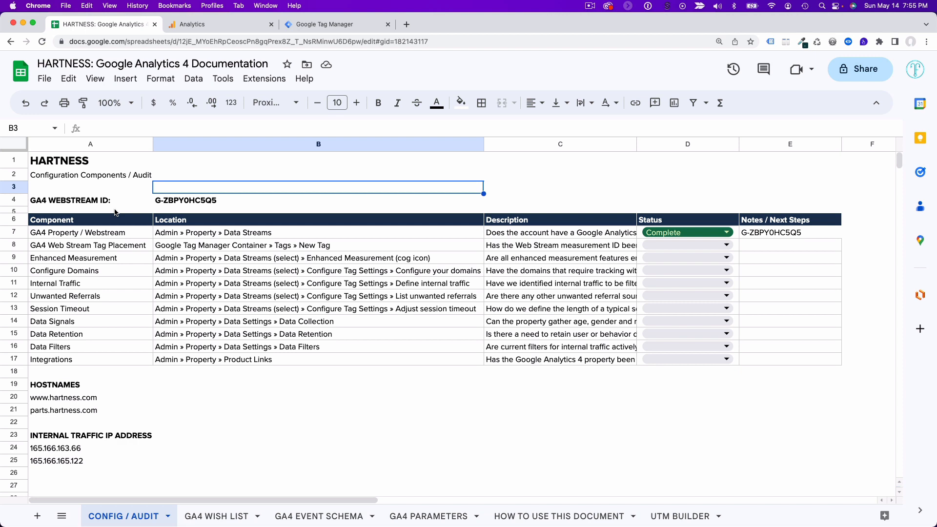
Step: Examine the audit sheet's Component and Location columns, including the navigation path given for Enhanced Measurement
{"action": "left_click_drag", "start_coordinate": [111, 223], "coordinate": [111, 365]}
{"action": "left_click", "coordinate": [113, 326]}
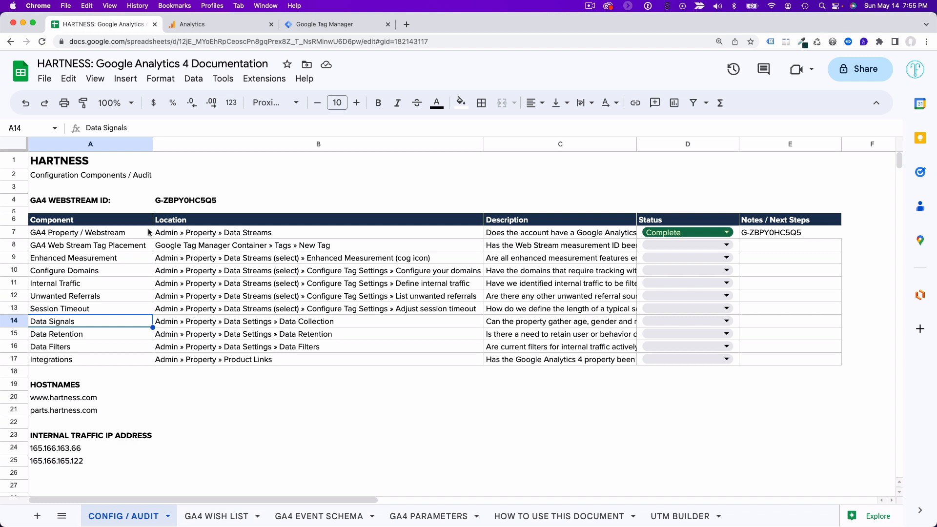
{"action": "left_click_drag", "start_coordinate": [166, 223], "coordinate": [190, 301]}
{"action": "left_click", "coordinate": [188, 299]}
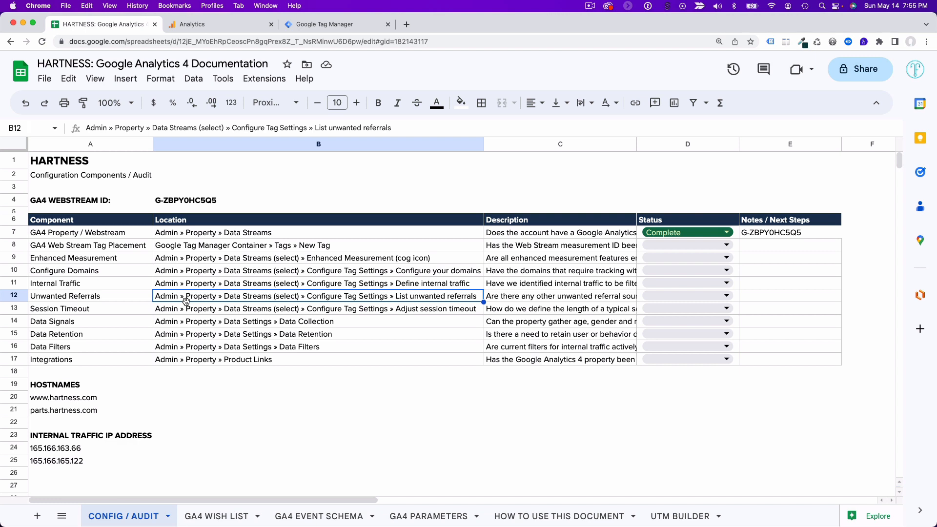
{"action": "left_click", "coordinate": [81, 258]}
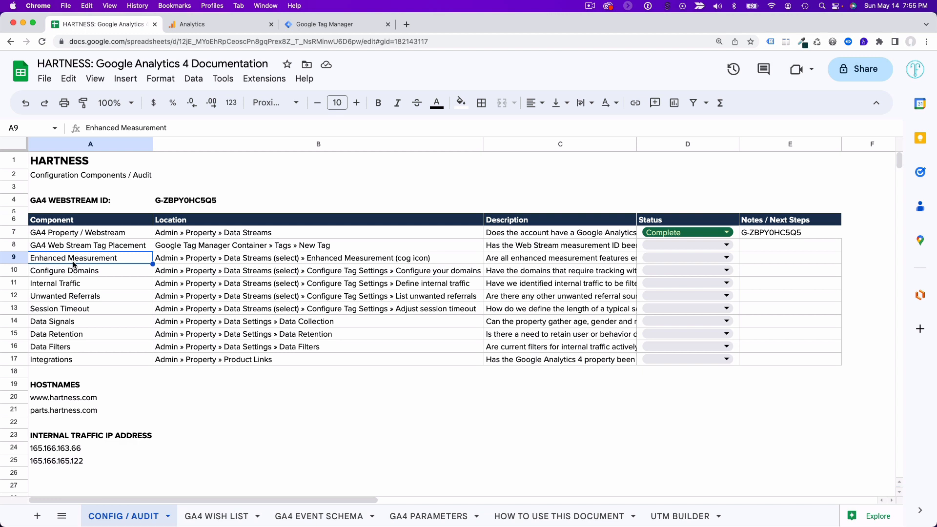
{"action": "double_click", "coordinate": [167, 259]}
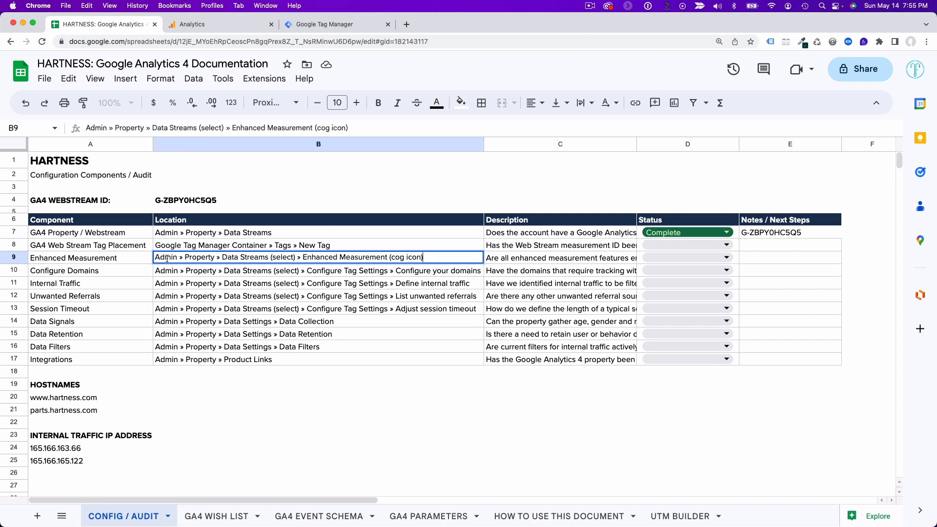
{"action": "double_click", "coordinate": [199, 257]}
{"action": "left_click_drag", "start_coordinate": [222, 258], "coordinate": [451, 259]}
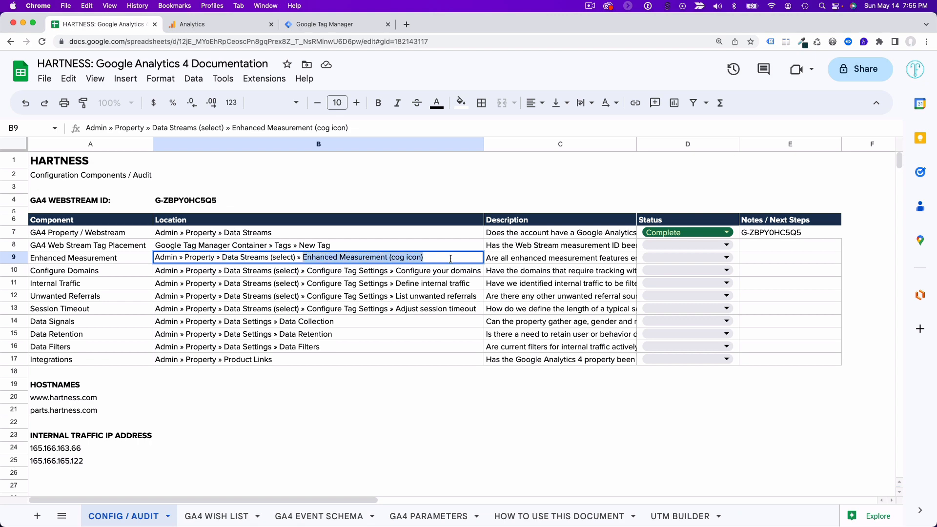
{"action": "left_click", "coordinate": [408, 258]}
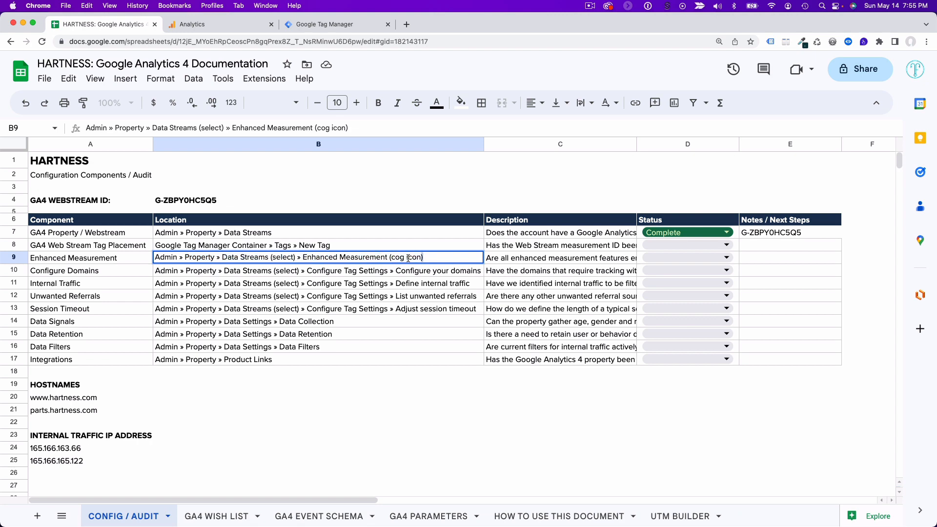
Step: Switch to Google Analytics, leave the Search Console link setup, and open the Hartness Website data stream's details
{"action": "left_click", "coordinate": [217, 25]}
{"action": "left_click", "coordinate": [156, 70]}
{"action": "left_click", "coordinate": [69, 70]}
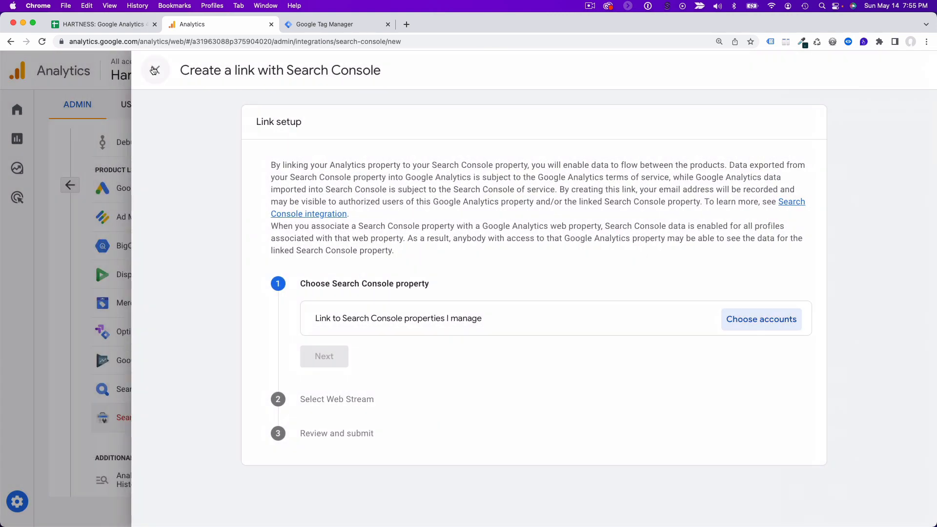
{"action": "left_click", "coordinate": [70, 186]}
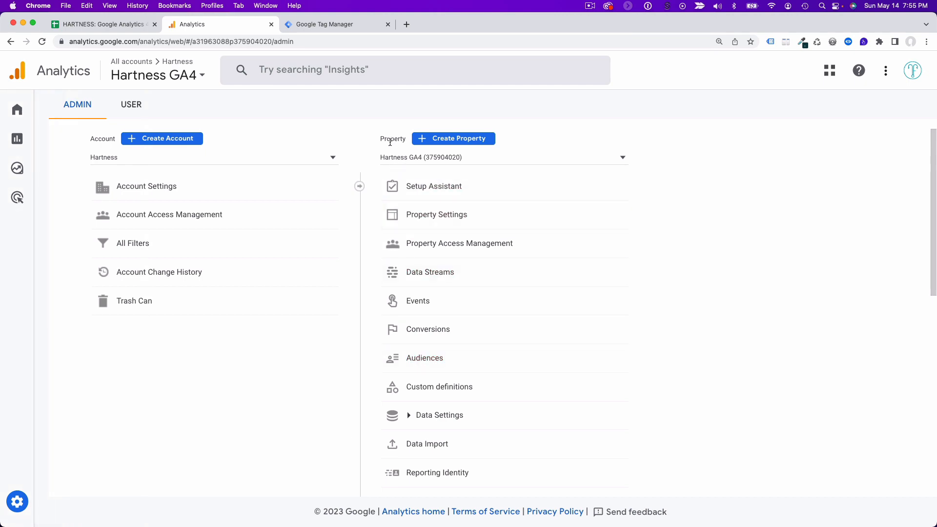
{"action": "left_click", "coordinate": [427, 272]}
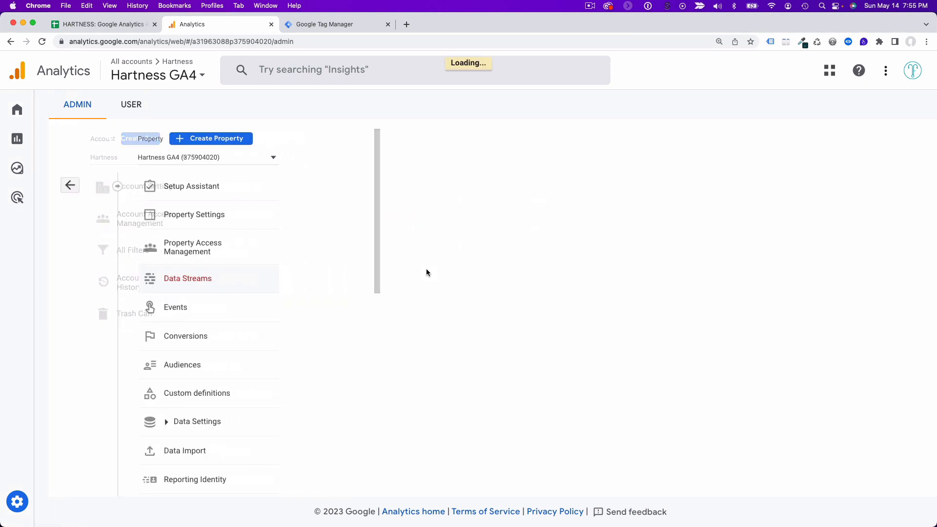
{"action": "left_click", "coordinate": [427, 226]}
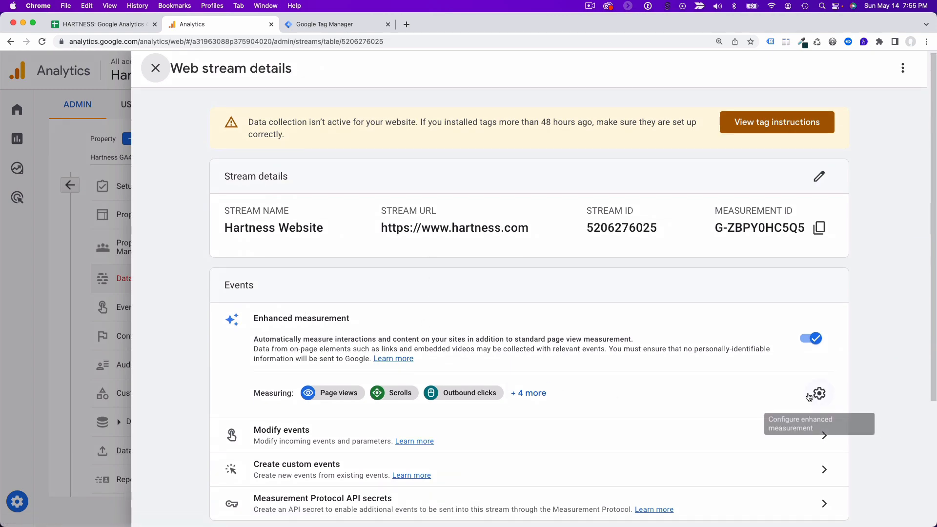
Step: Return to the documentation spreadsheet and examine the audit's Location, Description and Status columns, plus the hostnames and internal traffic IP addresses
{"action": "left_click", "coordinate": [130, 25]}
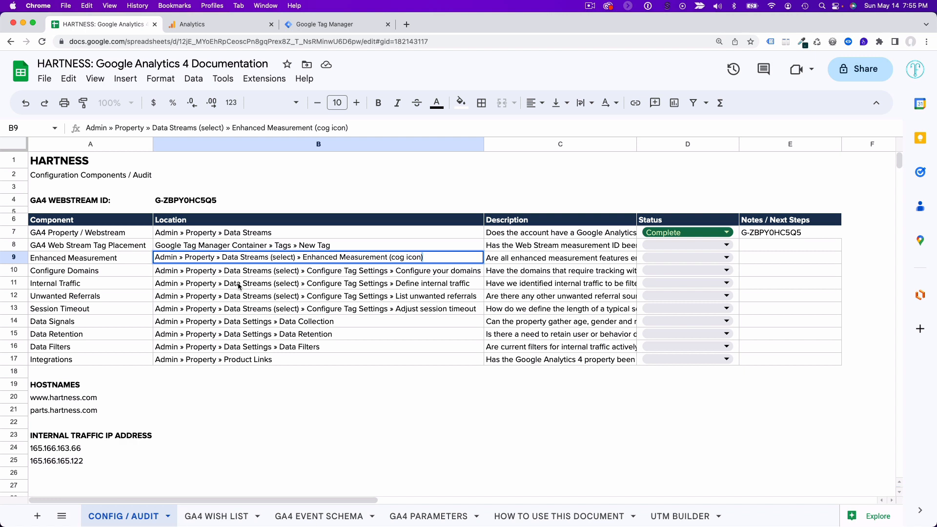
{"action": "left_click", "coordinate": [213, 235]}
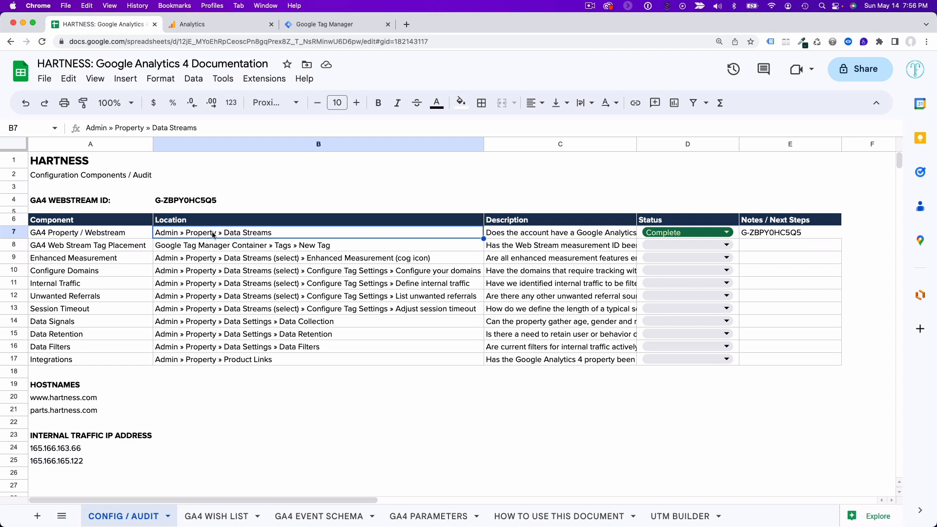
{"action": "left_click_drag", "start_coordinate": [509, 234], "coordinate": [532, 321]}
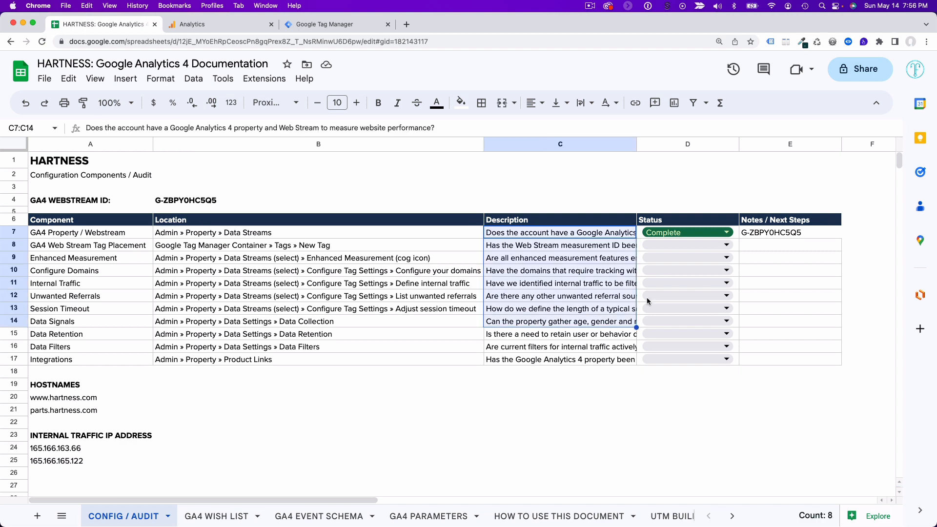
{"action": "left_click", "coordinate": [678, 243]}
{"action": "left_click", "coordinate": [682, 194]}
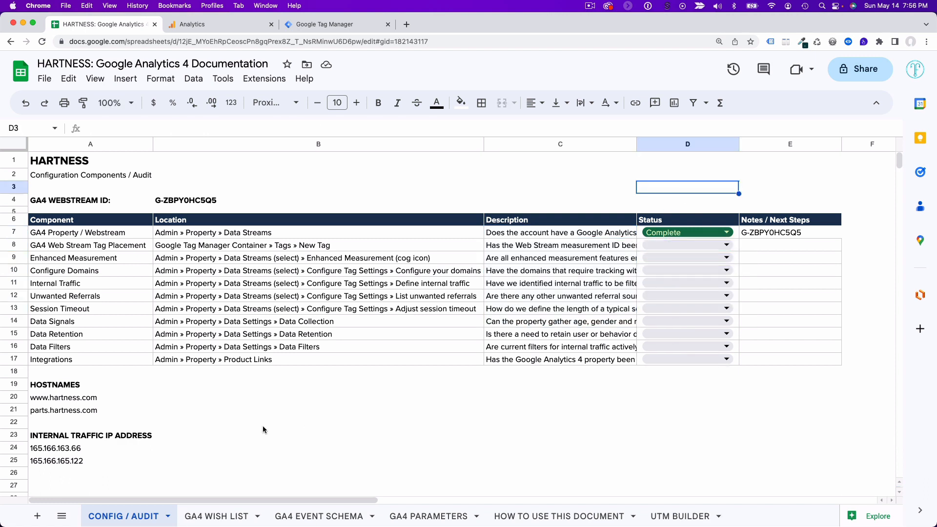
{"action": "left_click_drag", "start_coordinate": [75, 386], "coordinate": [72, 463]}
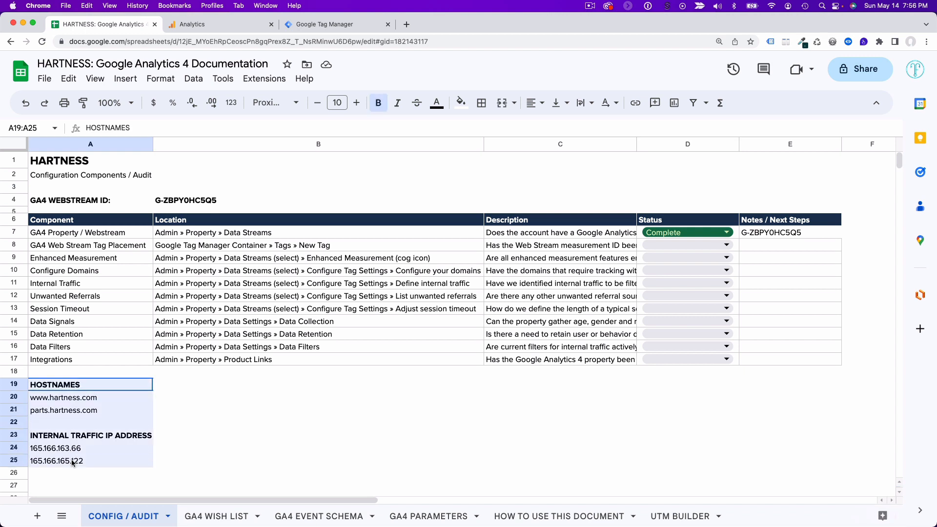
{"action": "left_click", "coordinate": [207, 413]}
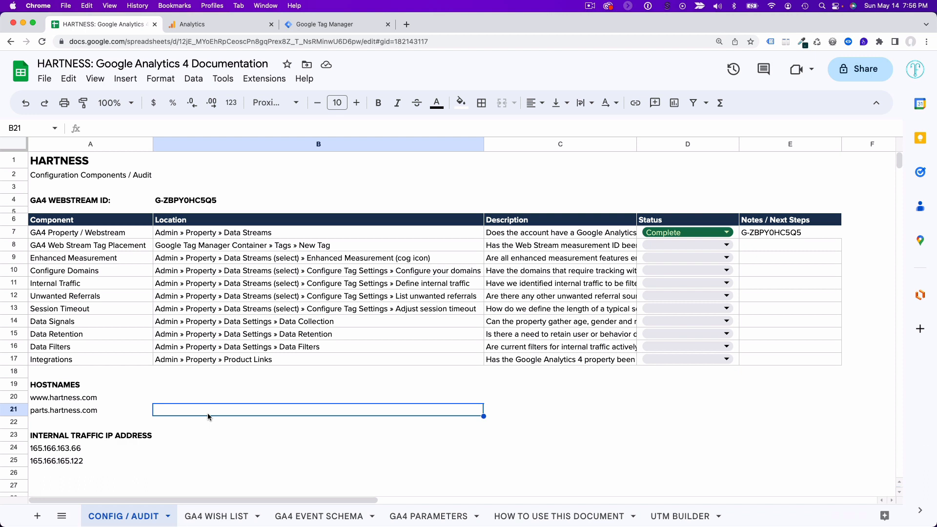
{"action": "left_click", "coordinate": [92, 234]}
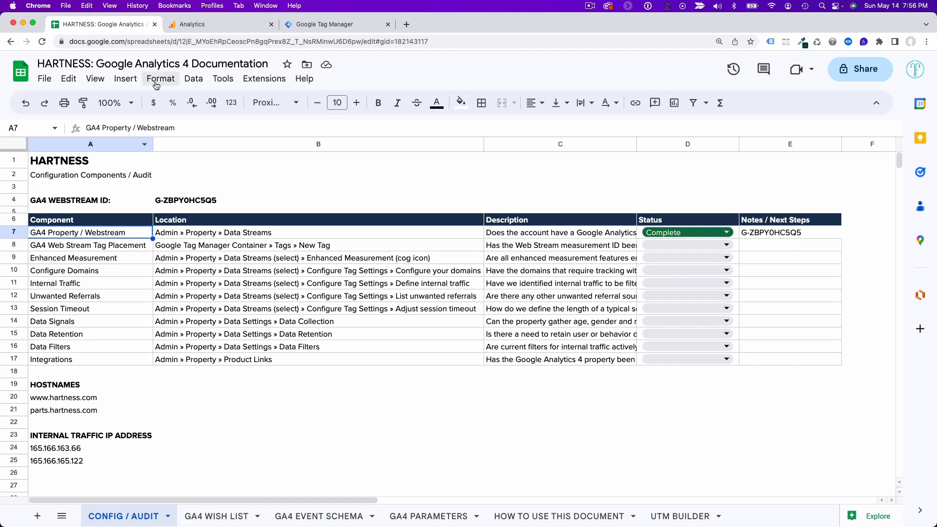
Step: Return Google Analytics to its full Admin overview and check the GA4 Property / Webstream notes in the documentation spreadsheet
{"action": "left_click", "coordinate": [185, 28]}
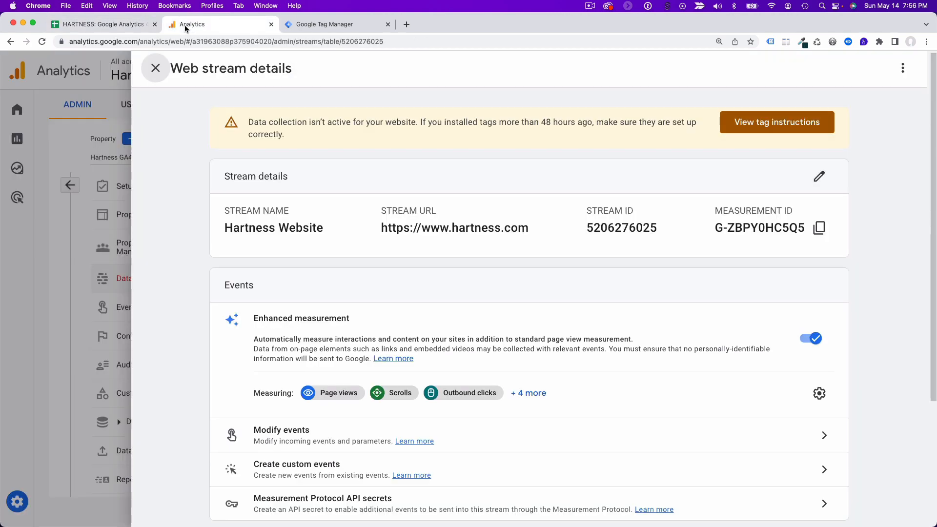
{"action": "left_click", "coordinate": [155, 68]}
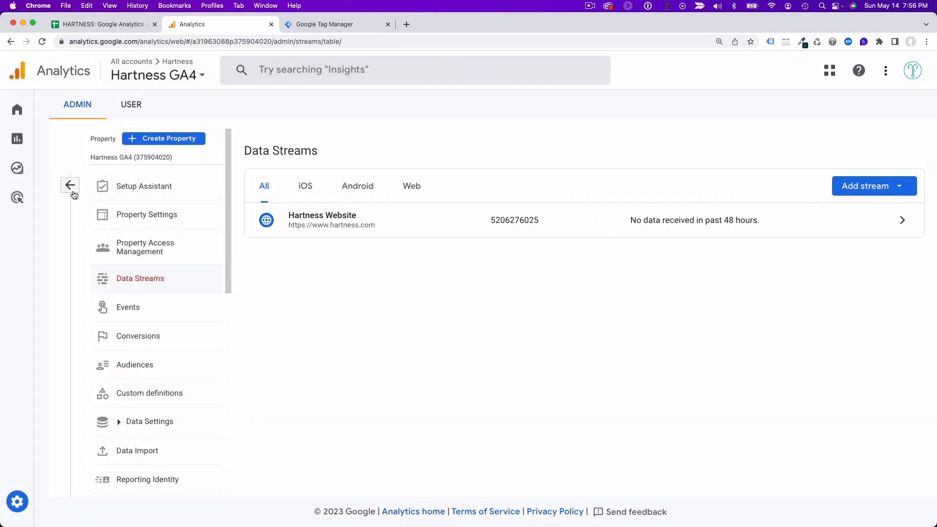
{"action": "left_click", "coordinate": [70, 186]}
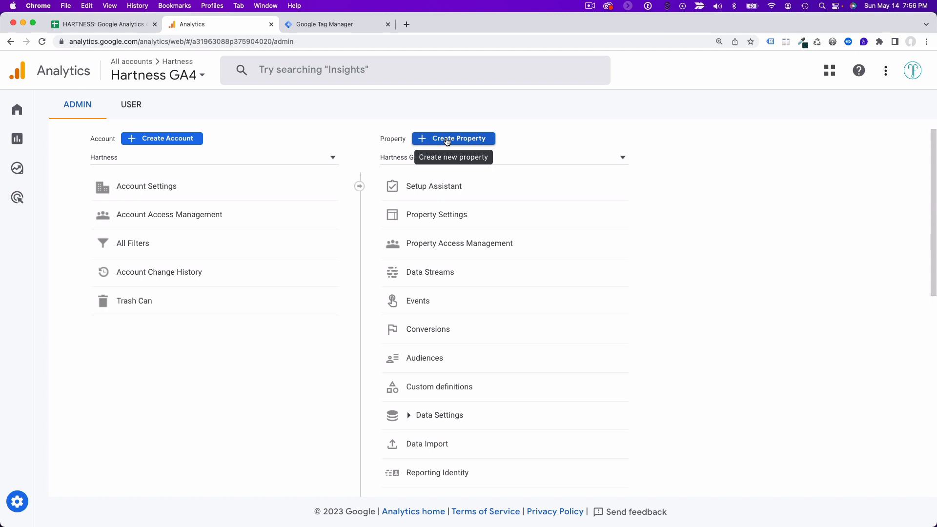
{"action": "left_click", "coordinate": [121, 24]}
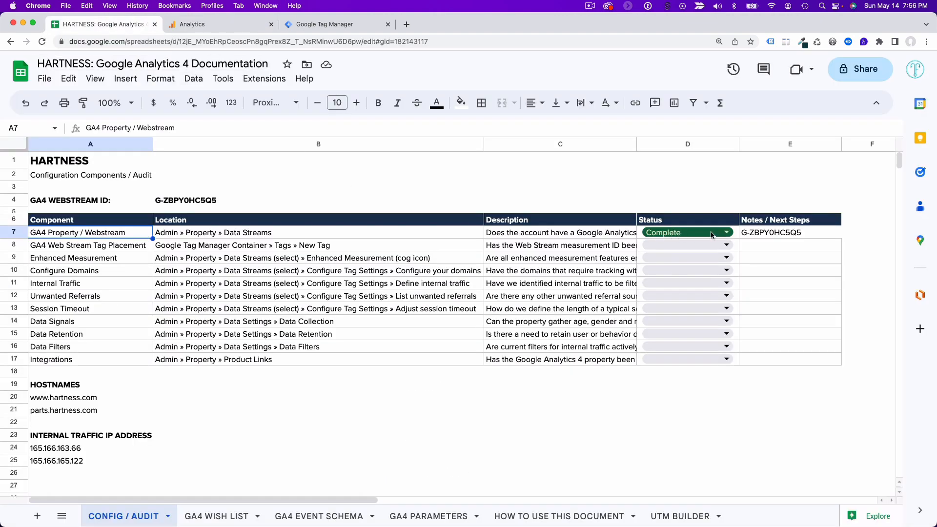
{"action": "left_click", "coordinate": [757, 234]}
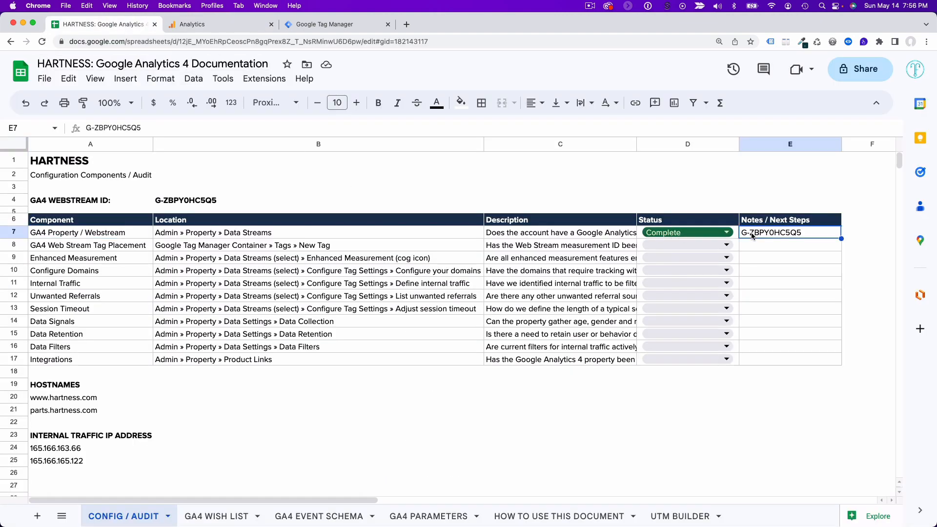
Step: View the Universal Analytics Hartness property's admin settings in Google Analytics, and return to the Hartness GA4 property
{"action": "left_click", "coordinate": [211, 22]}
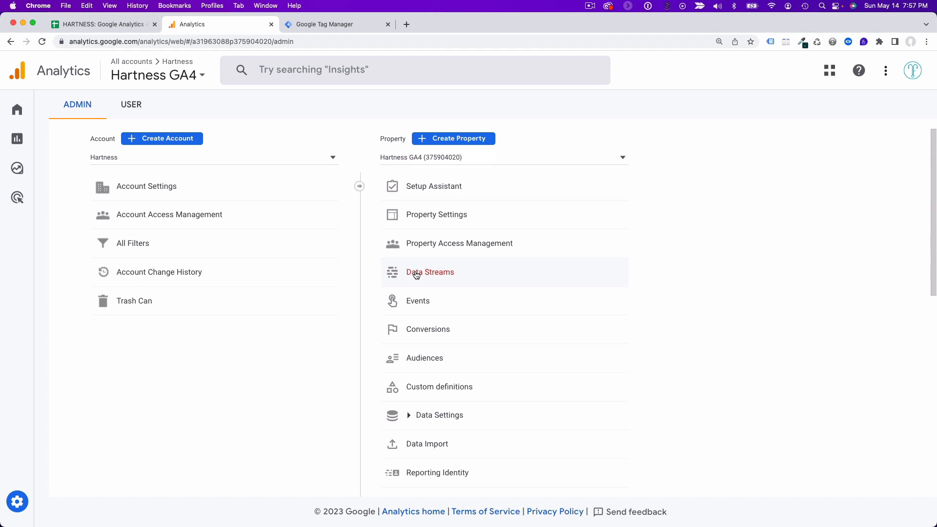
{"action": "left_click", "coordinate": [415, 160]}
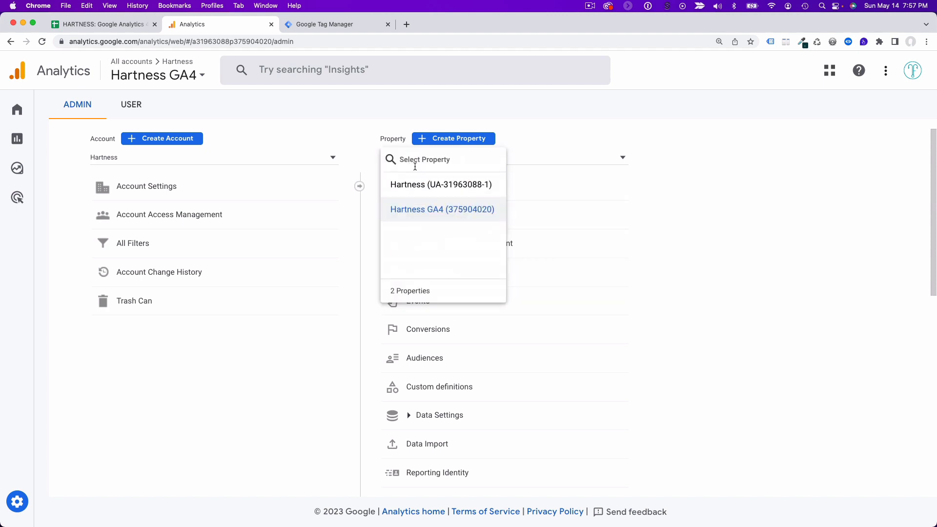
{"action": "left_click", "coordinate": [420, 191]}
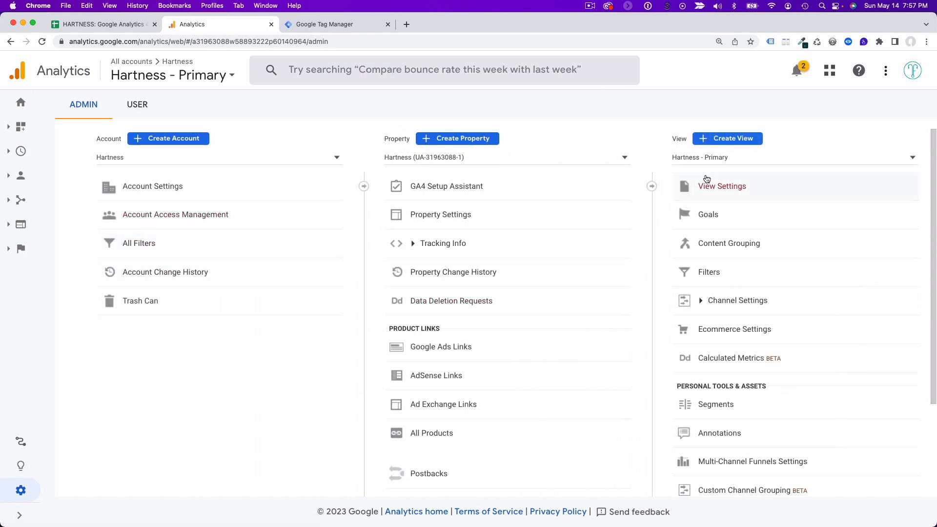
{"action": "left_click", "coordinate": [425, 158]}
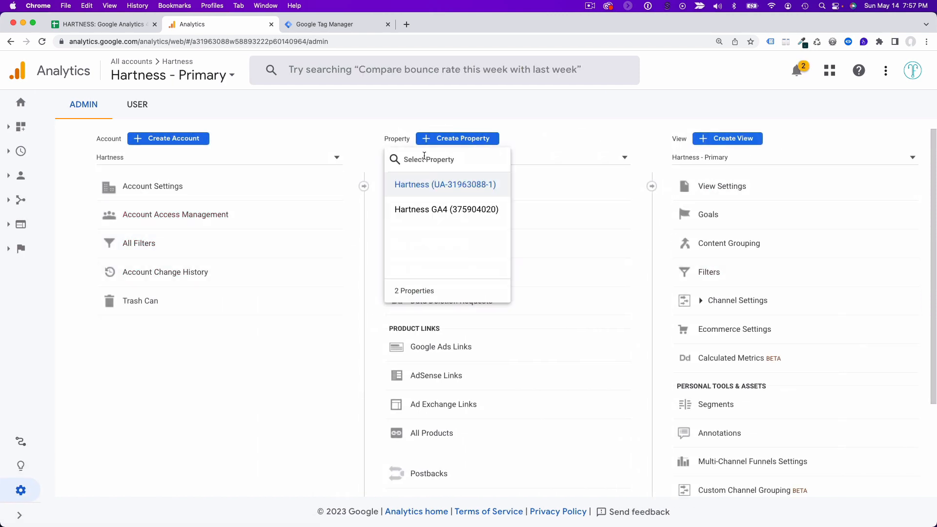
{"action": "left_click", "coordinate": [425, 210]}
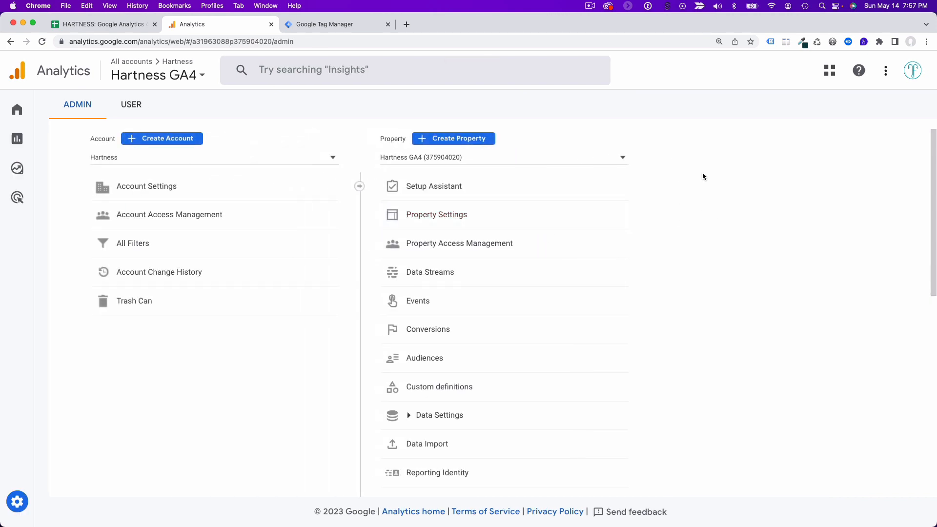
Step: Open the Hartness GA4 property's Data Streams and look at the stream types that can be added
{"action": "left_click", "coordinate": [432, 277]}
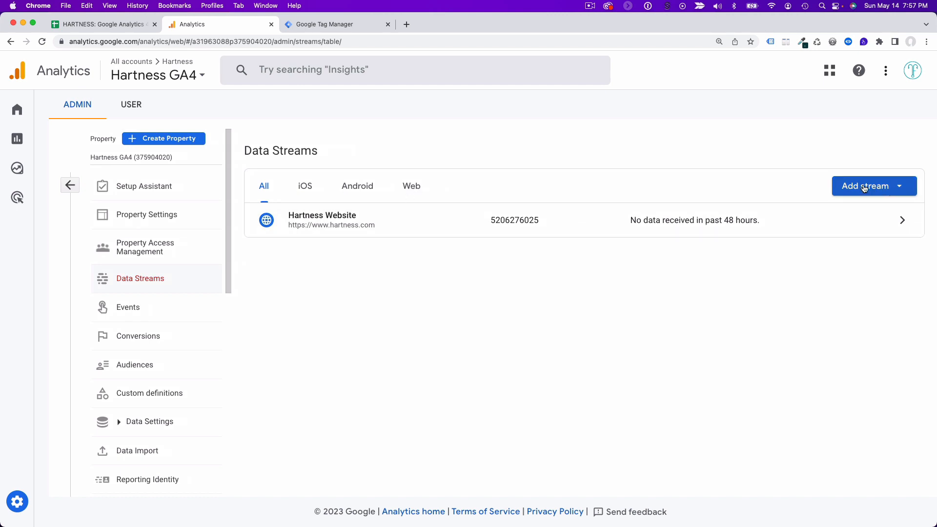
{"action": "left_click", "coordinate": [863, 186]}
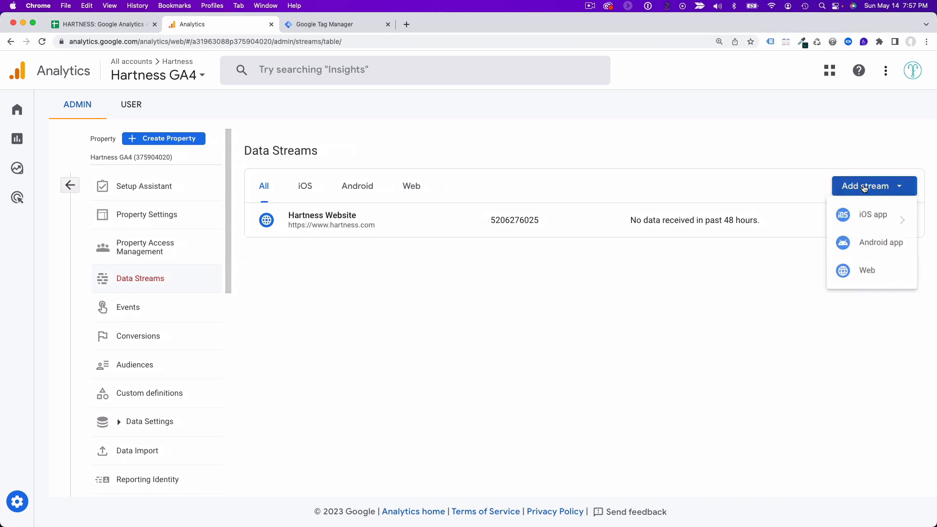
{"action": "left_click", "coordinate": [672, 275]}
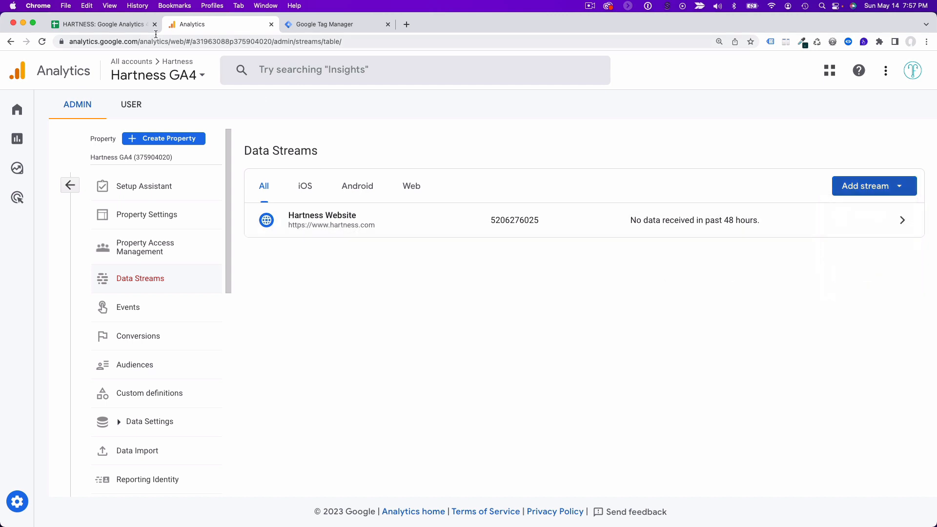
Step: Switch back to the documentation spreadsheet and select the measurement ID in the GA4 Property / Webstream row's notes
{"action": "left_click", "coordinate": [105, 24]}
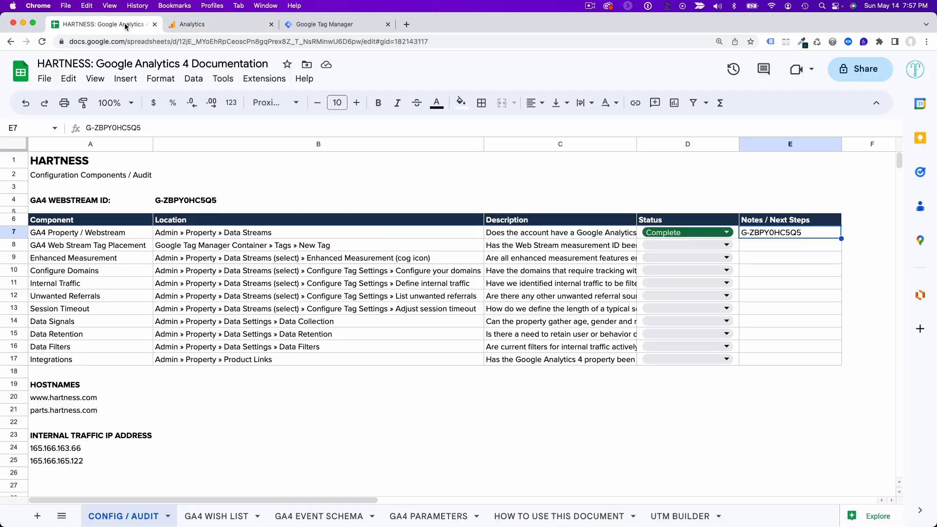
{"action": "double_click", "coordinate": [756, 233]}
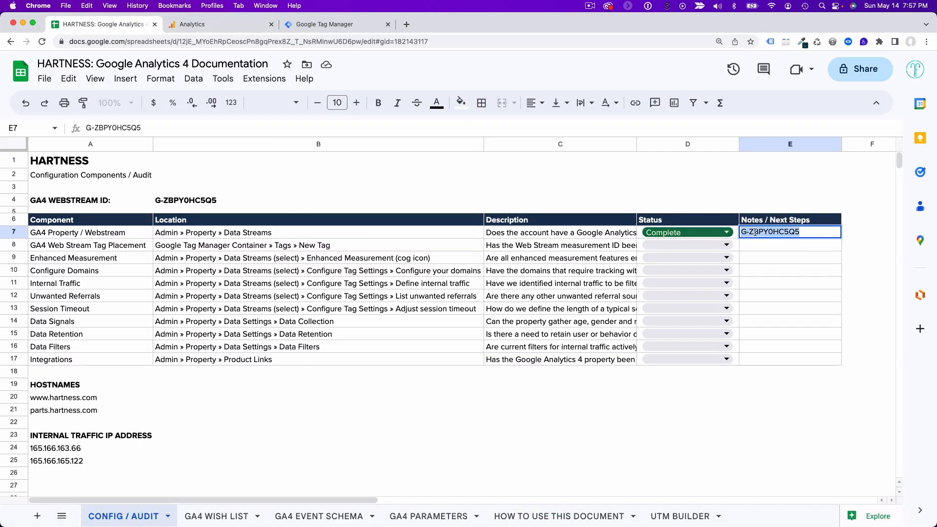
Step: Switch to Google Analytics and review the stream types that can be added to the Hartness GA4 data streams
{"action": "left_click", "coordinate": [238, 27]}
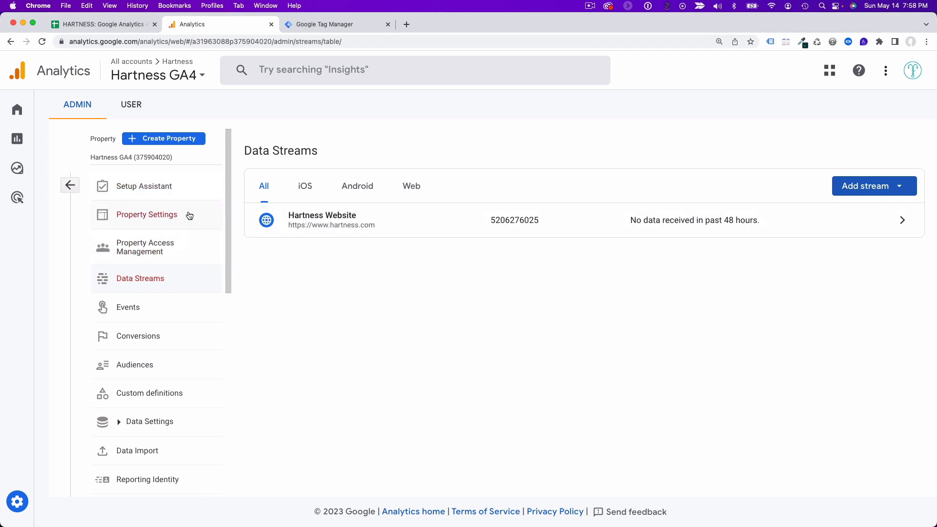
{"action": "left_click", "coordinate": [866, 188]}
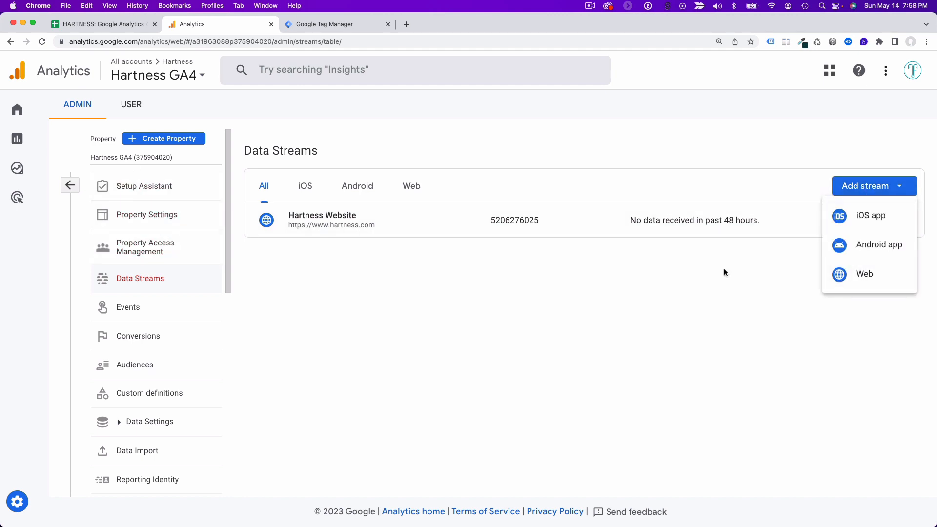
{"action": "left_click", "coordinate": [681, 269]}
{"action": "mouse_move", "coordinate": [39, 147]}
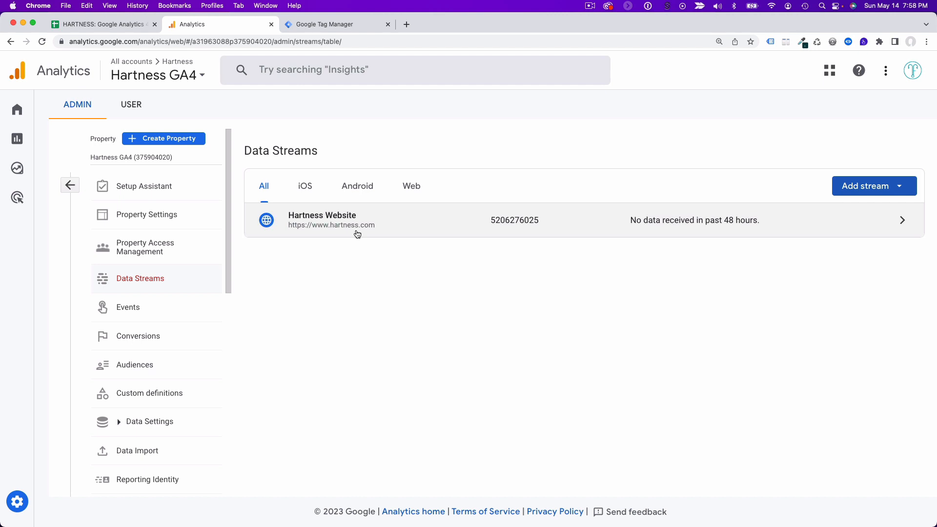
Step: Open the details of the Hartness Website web stream and copy its measurement ID
{"action": "left_click", "coordinate": [386, 222]}
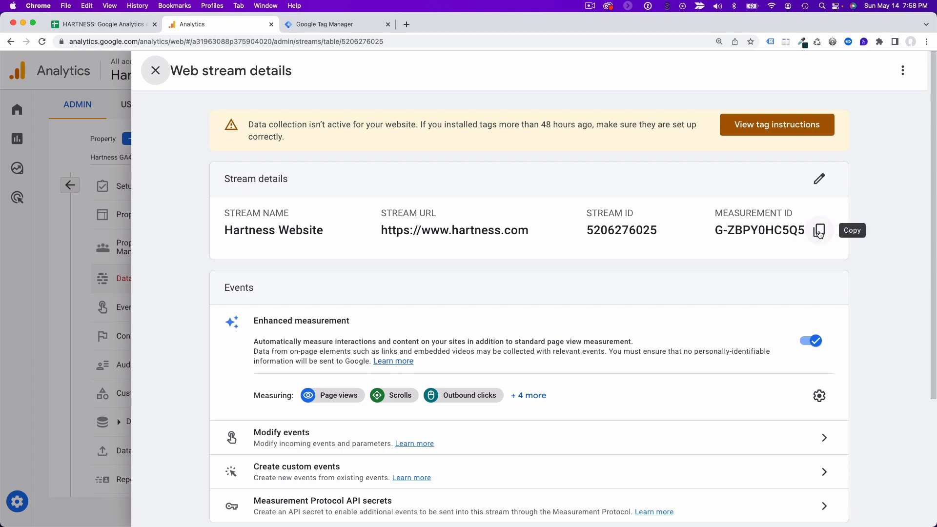
{"action": "left_click_drag", "start_coordinate": [714, 231], "coordinate": [799, 225]}
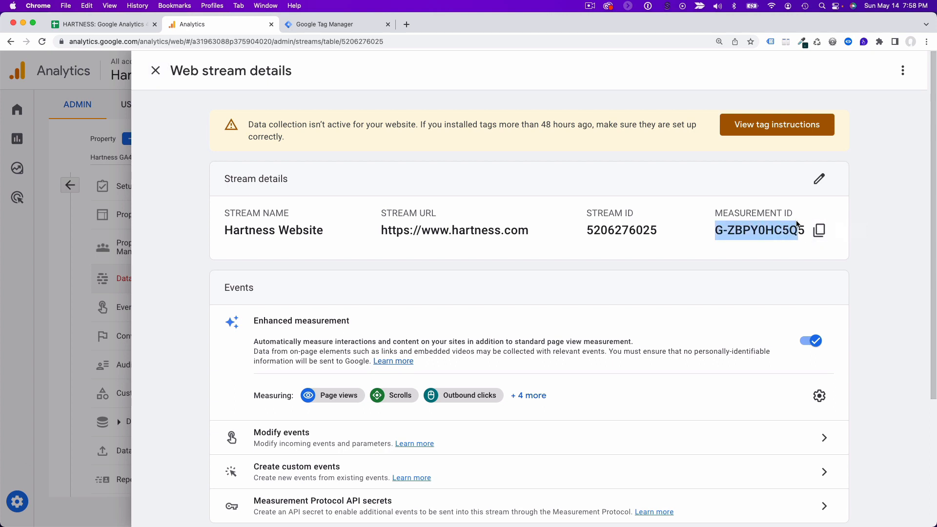
{"action": "left_click", "coordinate": [832, 216]}
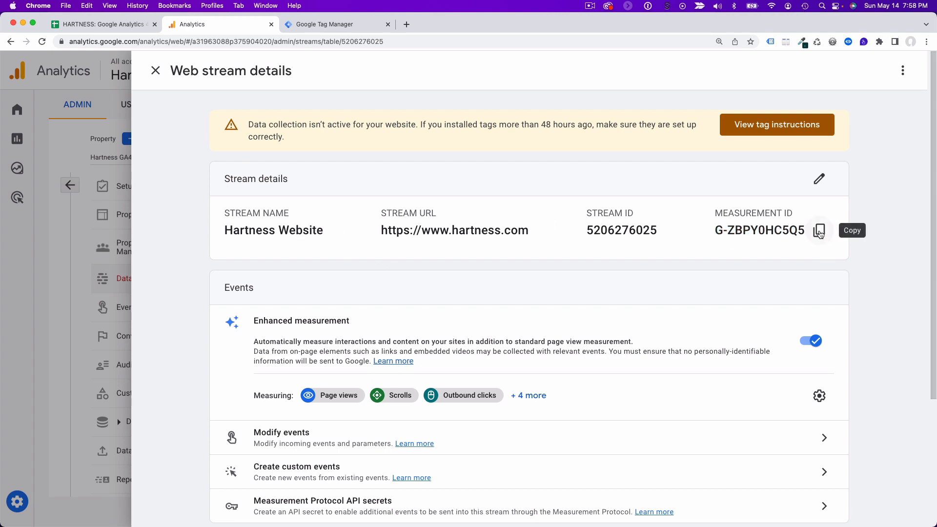
{"action": "left_click", "coordinate": [819, 234]}
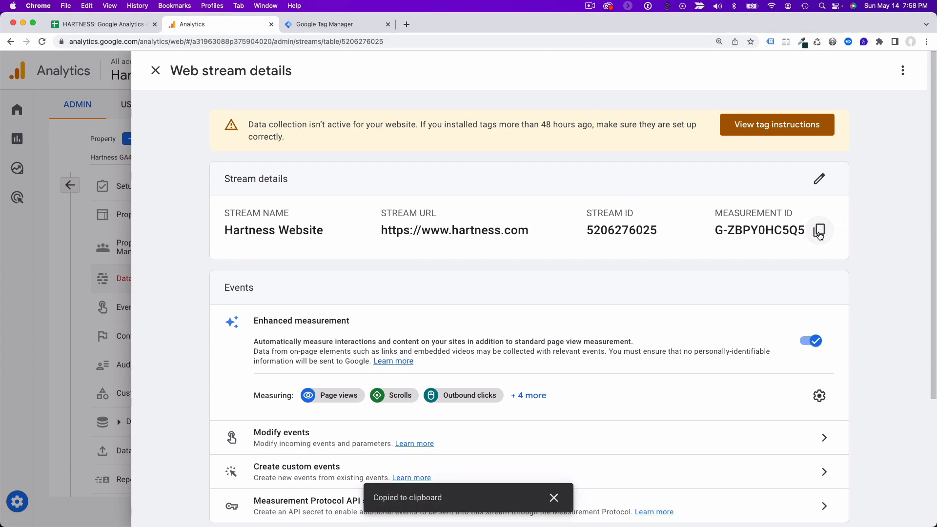
Step: Check the documentation spreadsheet, switch to Google Tag Manager, and look through the Hartness Website container's existing tags
{"action": "left_click", "coordinate": [139, 24]}
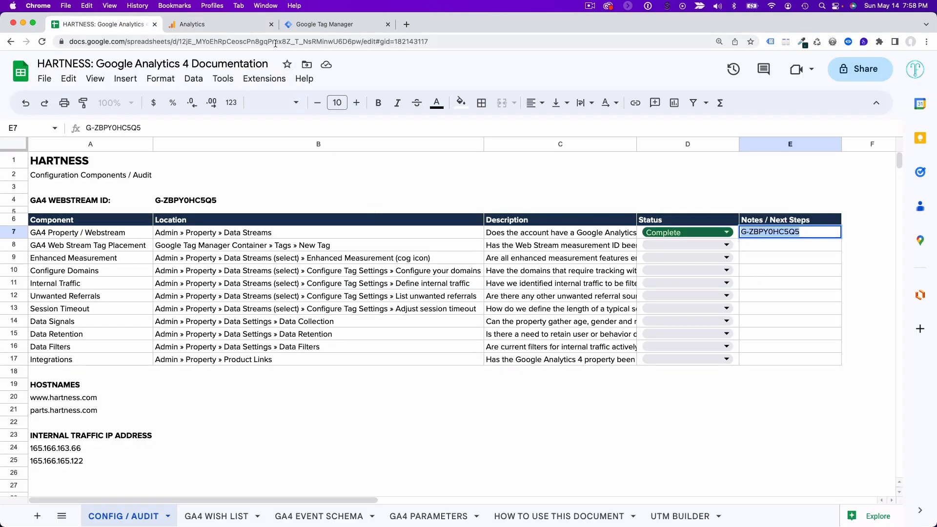
{"action": "left_click", "coordinate": [304, 26]}
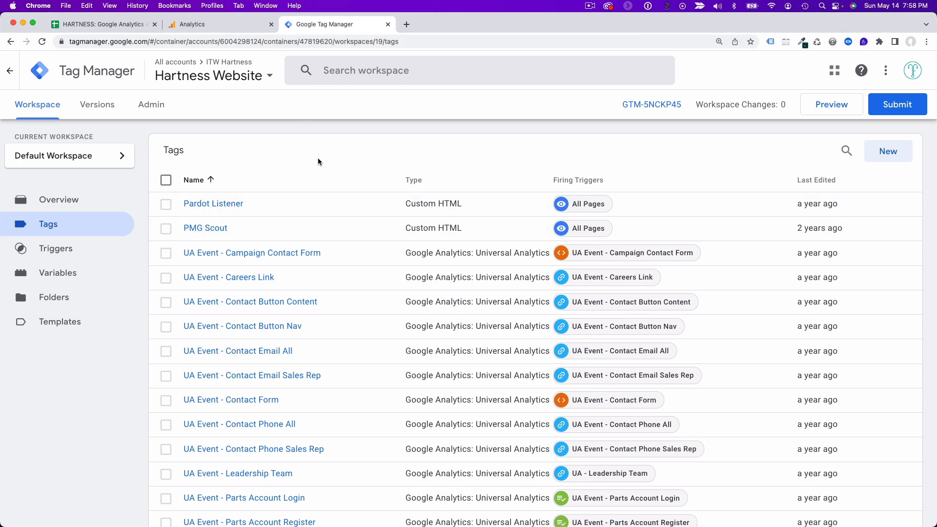
{"action": "scroll", "coordinate": [320, 161], "scroll_direction": "down", "scroll_amount": 5}
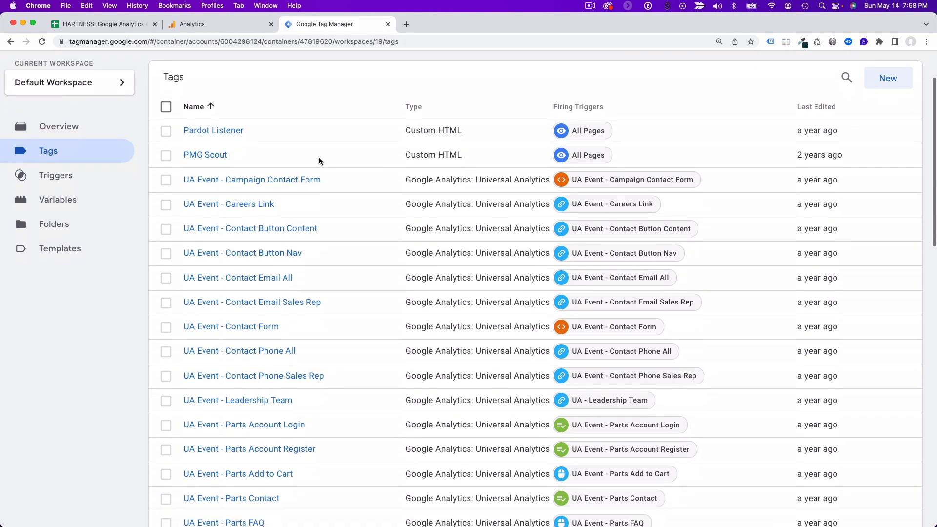
{"action": "scroll", "coordinate": [335, 179], "scroll_direction": "down", "scroll_amount": 2}
{"action": "scroll", "coordinate": [335, 180], "scroll_direction": "up", "scroll_amount": 3}
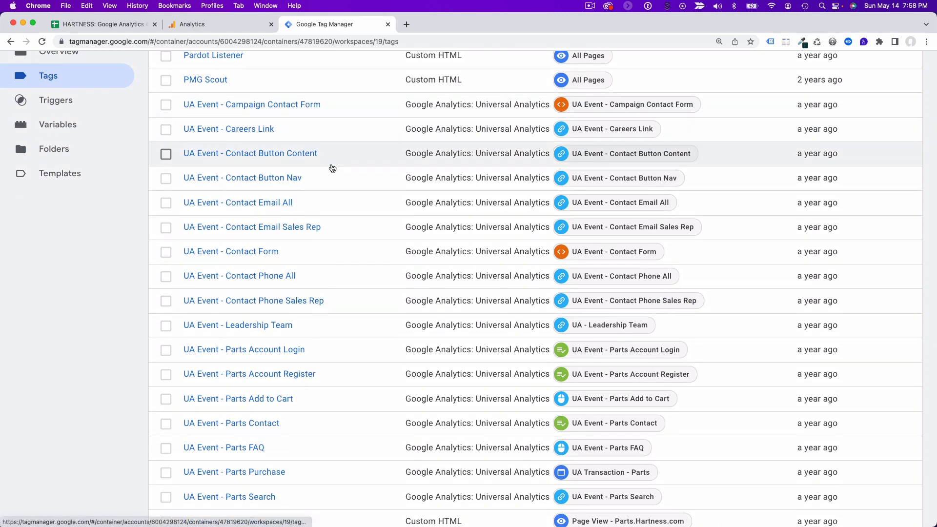
{"action": "scroll", "coordinate": [331, 168], "scroll_direction": "up", "scroll_amount": 2}
{"action": "scroll", "coordinate": [236, 157], "scroll_direction": "down", "scroll_amount": 7}
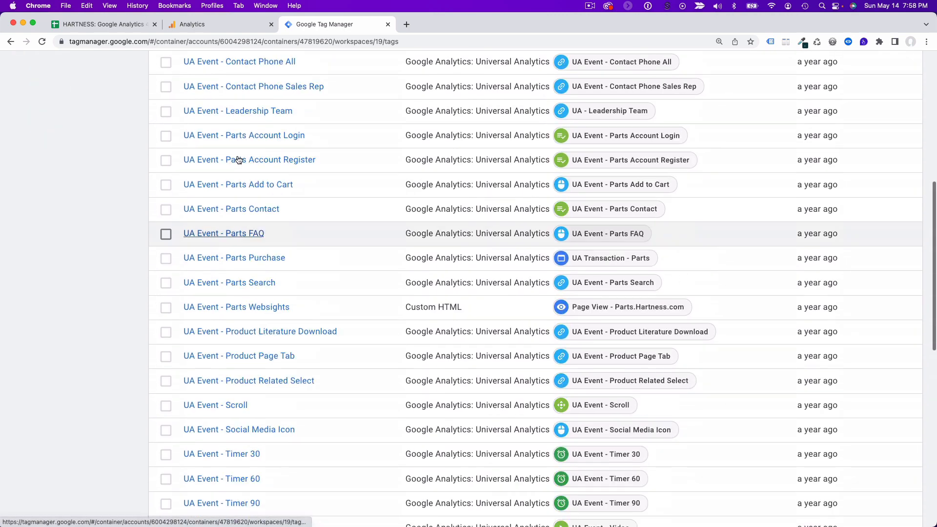
{"action": "scroll", "coordinate": [236, 159], "scroll_direction": "up", "scroll_amount": 9}
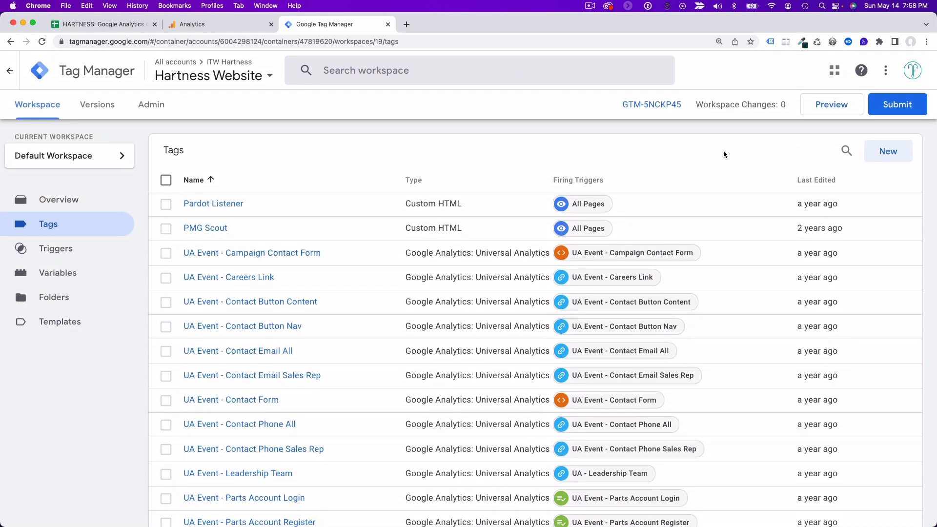
Step: Create a new tag in the Hartness Website container and name it GA4 Webstream
{"action": "left_click", "coordinate": [886, 151]}
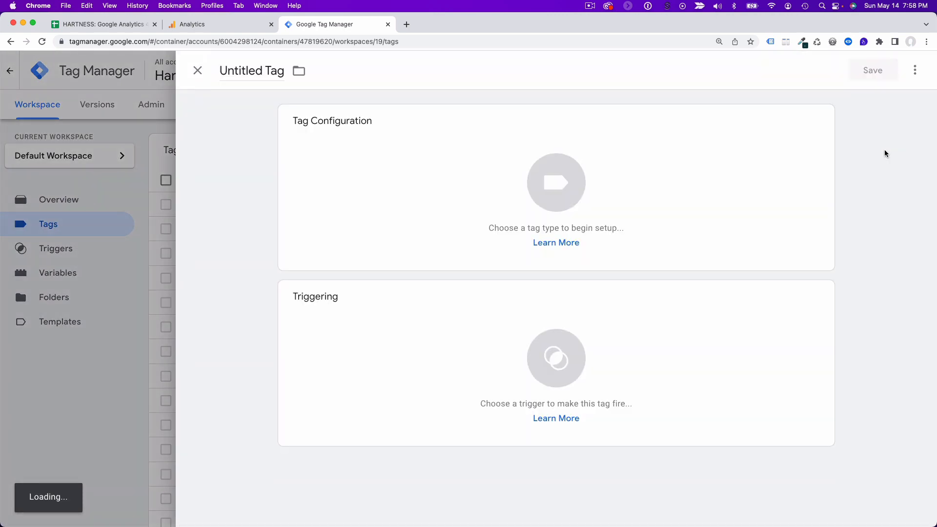
{"action": "double_click", "coordinate": [264, 72]}
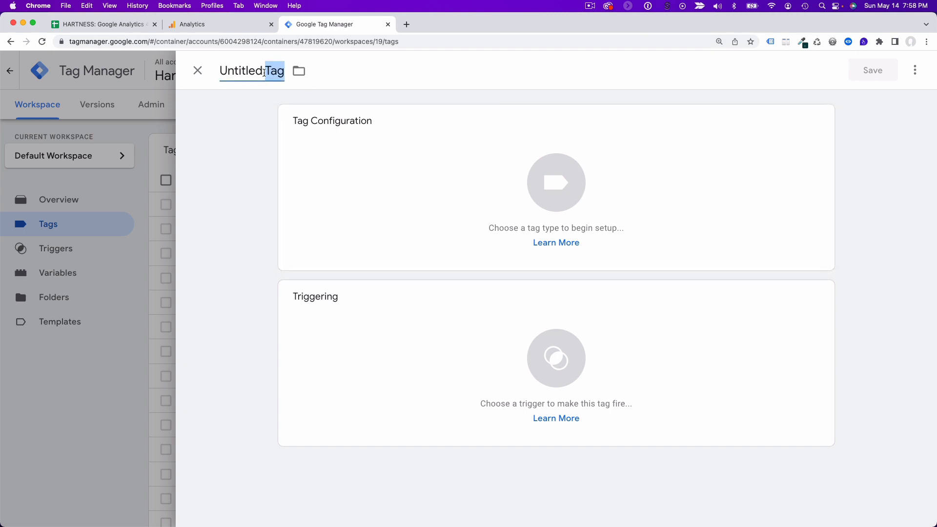
{"action": "triple_click", "coordinate": [257, 71]}
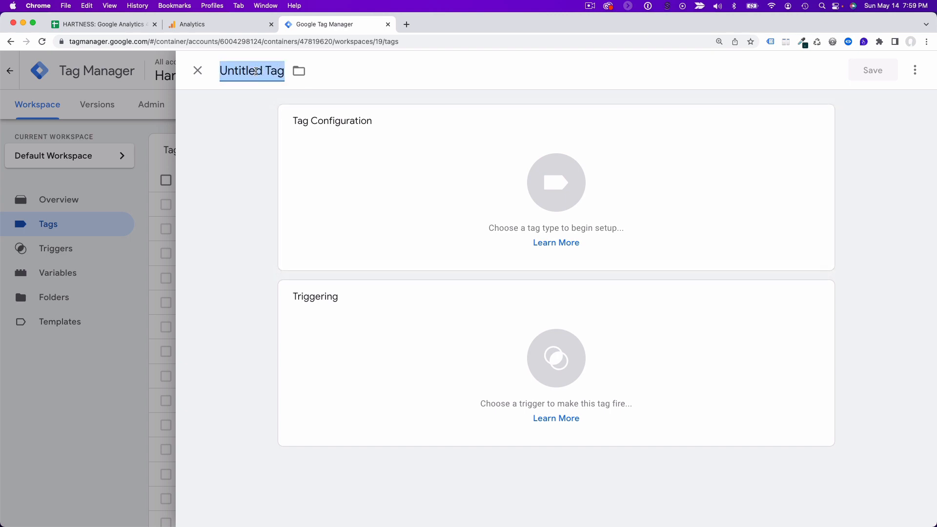
{"action": "type", "text": "GA$"}
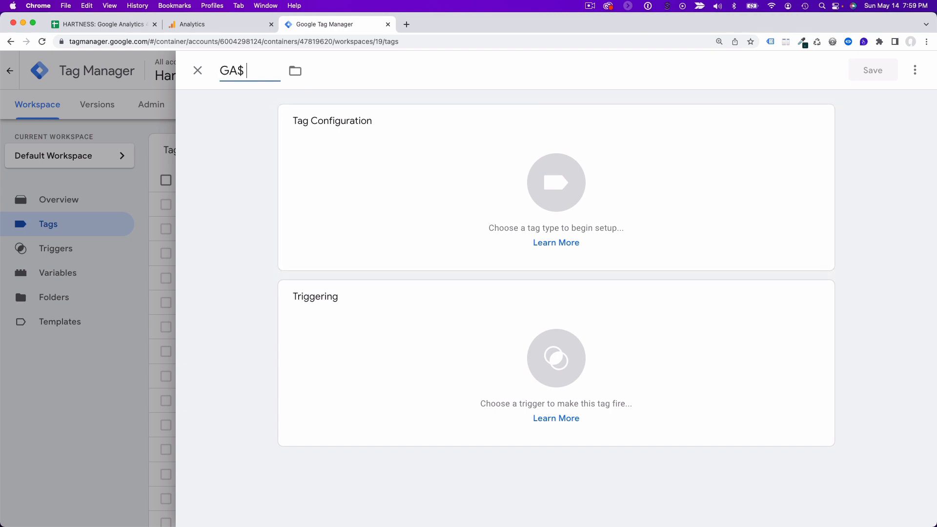
{"action": "type", "text": "4 Webstream"}
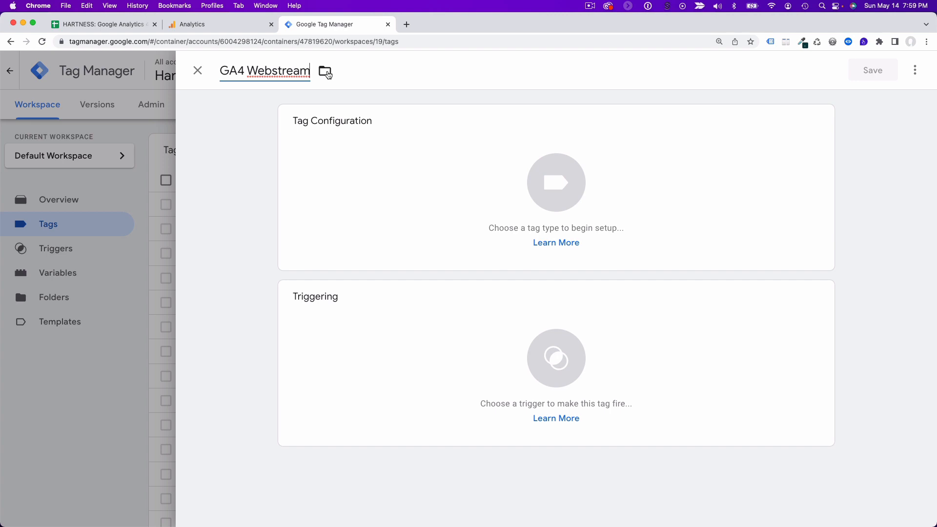
Step: Create a new folder named GA4 for the GA4 Webstream tag and check that the tag is filed in it
{"action": "left_click", "coordinate": [326, 73]}
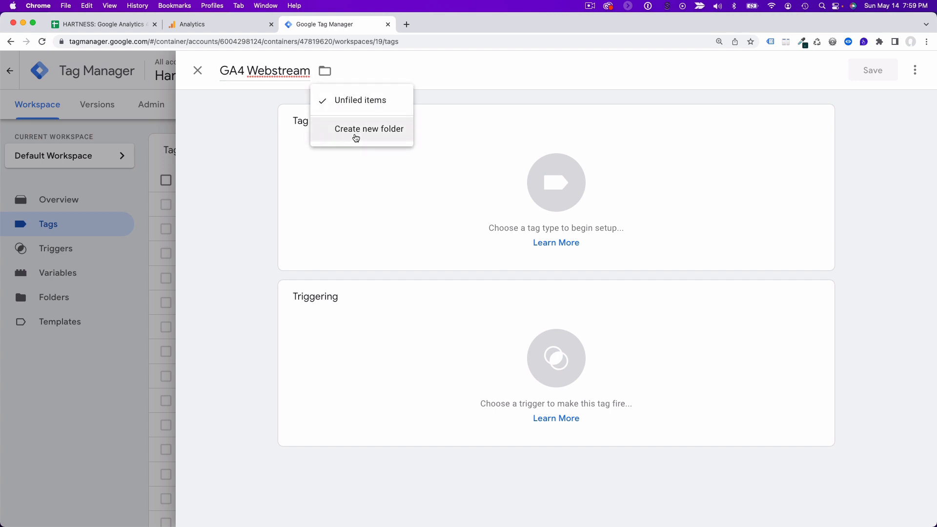
{"action": "left_click", "coordinate": [357, 134]}
{"action": "type", "text": "GA$"}
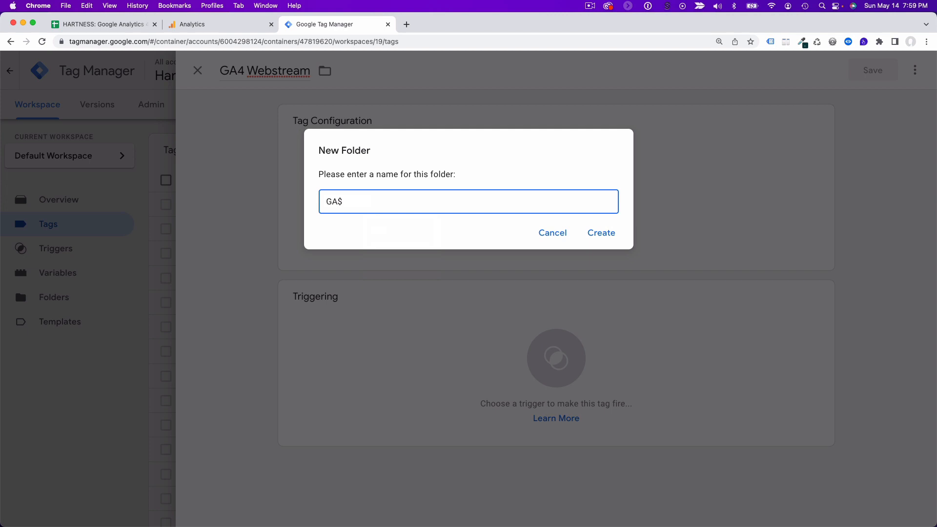
{"action": "key", "text": "BackSpace"}
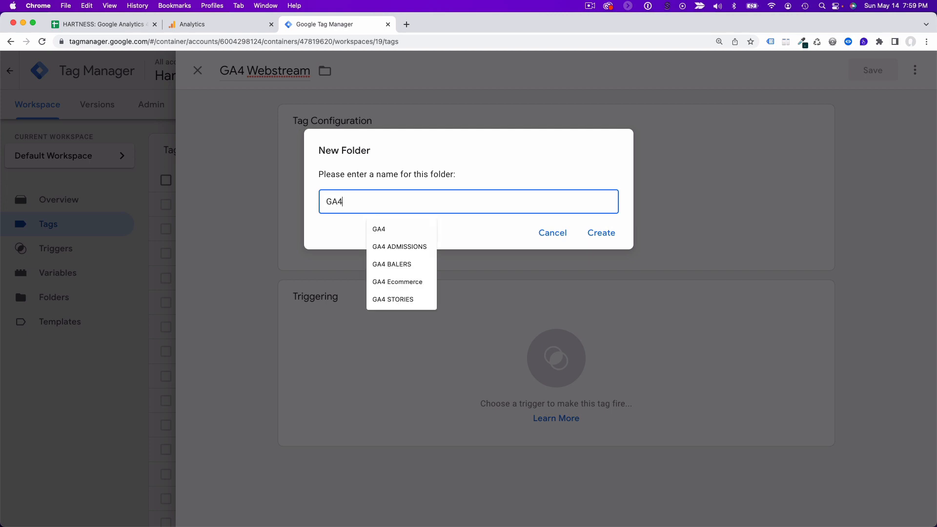
{"action": "left_click", "coordinate": [385, 230]}
{"action": "left_click", "coordinate": [600, 233]}
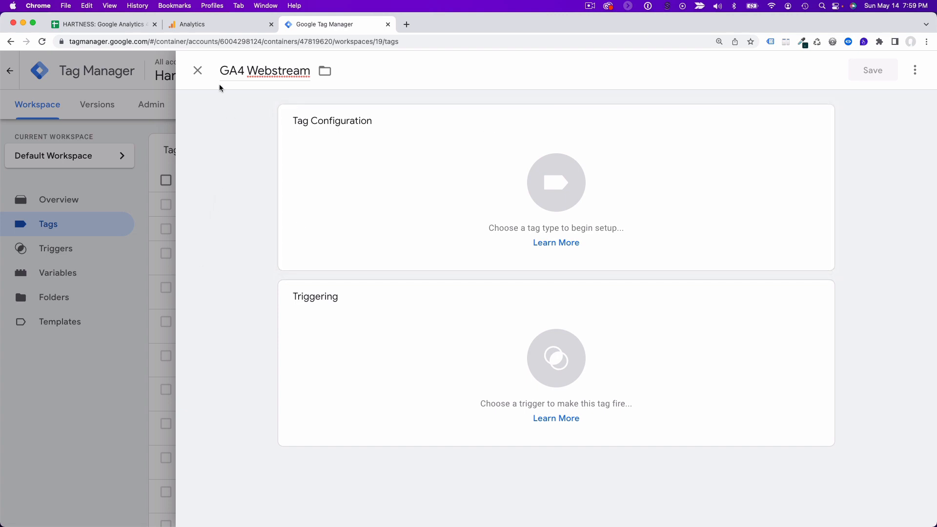
{"action": "left_click", "coordinate": [324, 72]}
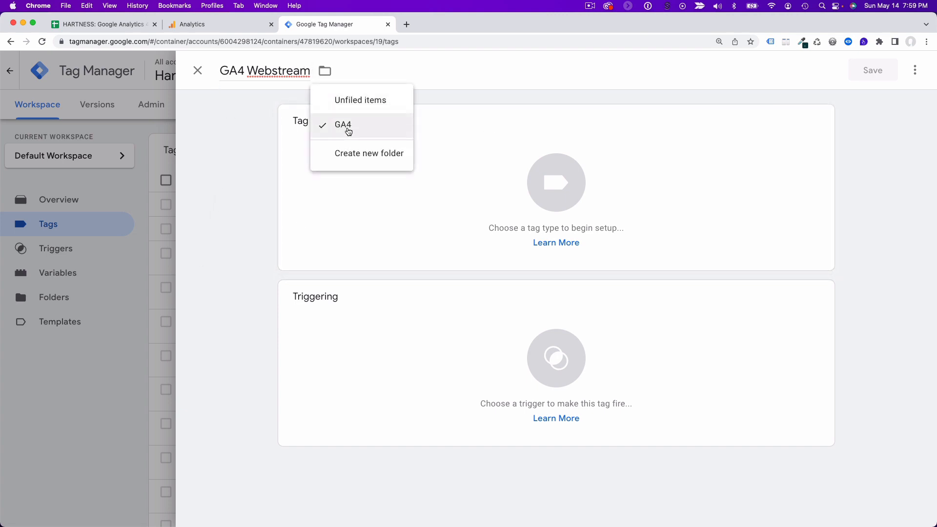
{"action": "left_click", "coordinate": [241, 160]}
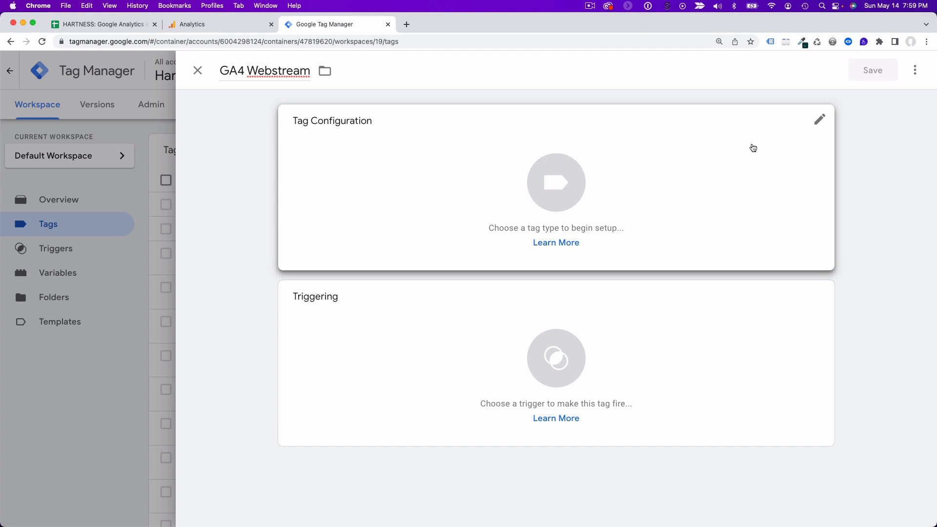
Step: Set the tag type to Google Analytics: GA4 Configuration and paste G-ZBPY0HC5Q5 as the measurement ID
{"action": "left_click", "coordinate": [819, 120]}
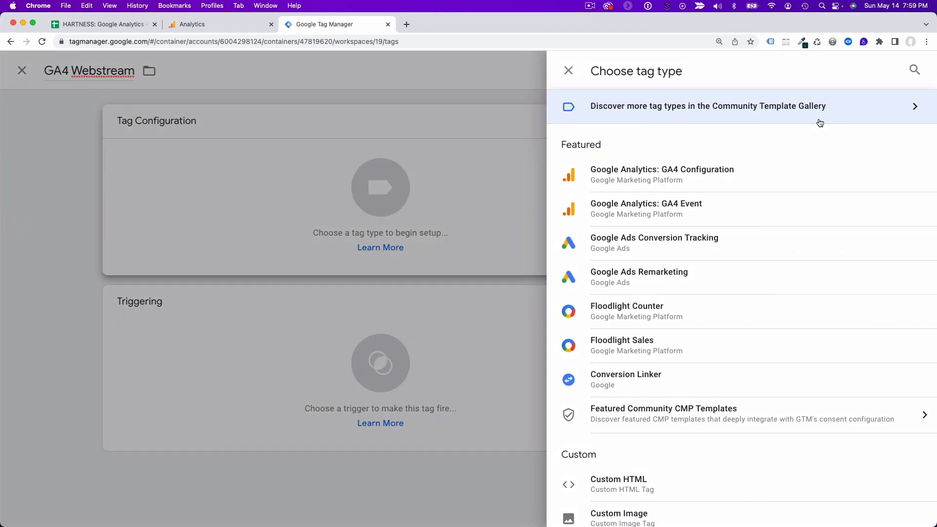
{"action": "left_click", "coordinate": [709, 178]}
{"action": "left_click", "coordinate": [378, 243]}
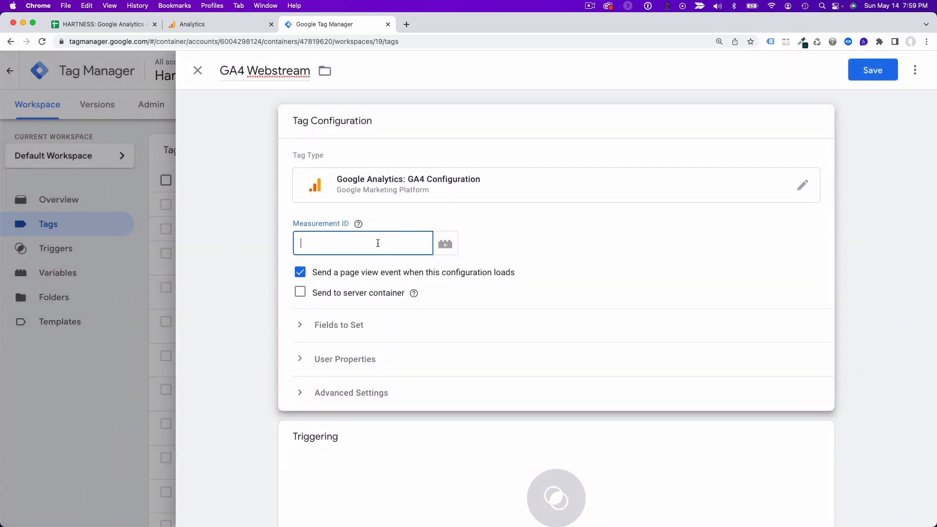
{"action": "key", "text": "super+v"}
Step: Compare the tag's measurement ID with the one in the Google Analytics web stream details, and return to the tag
{"action": "triple_click", "coordinate": [327, 244]}
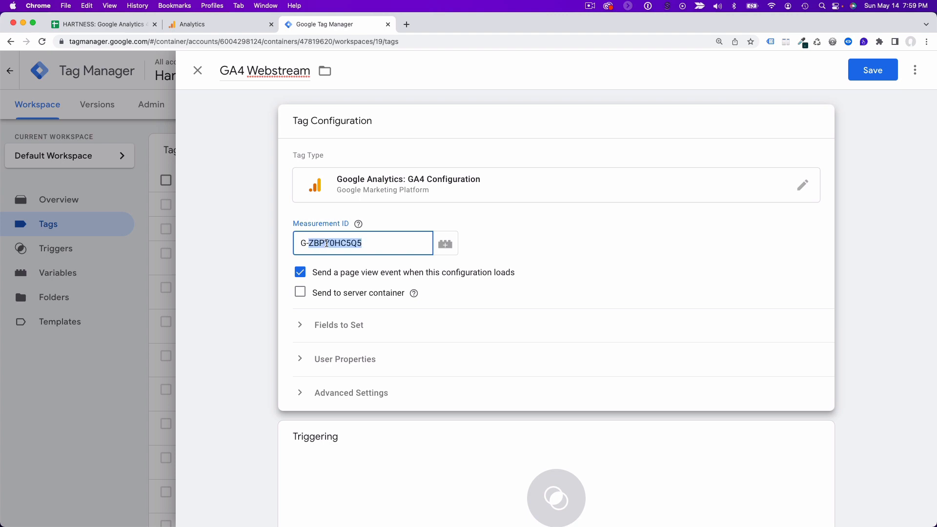
{"action": "left_click", "coordinate": [209, 25]}
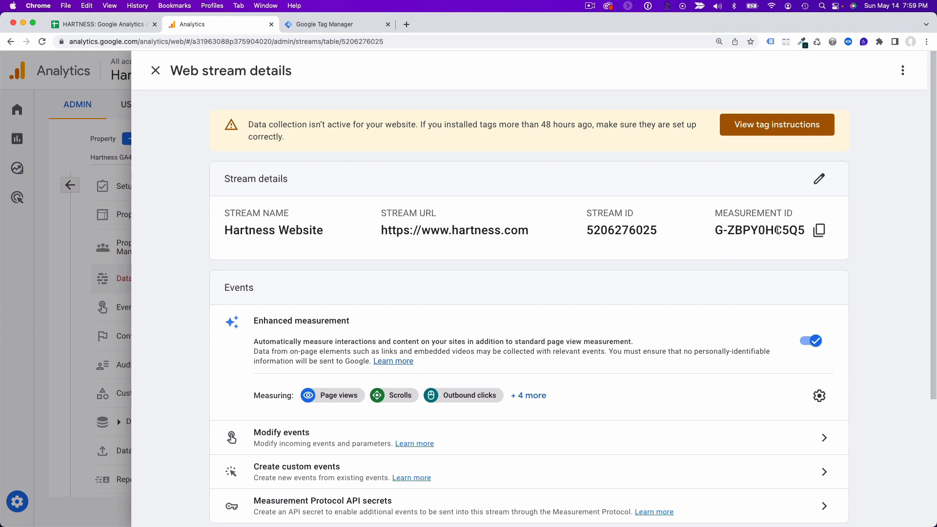
{"action": "left_click", "coordinate": [341, 25]}
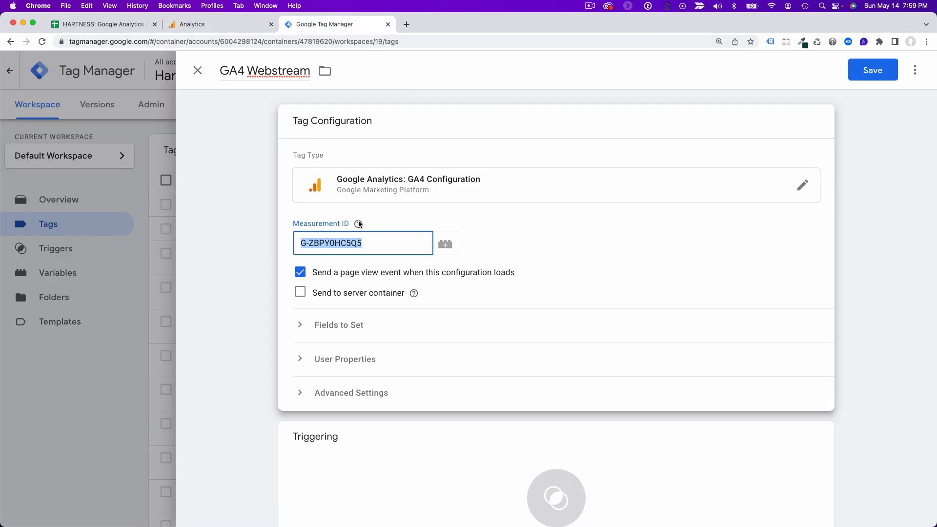
{"action": "left_click", "coordinate": [299, 190]}
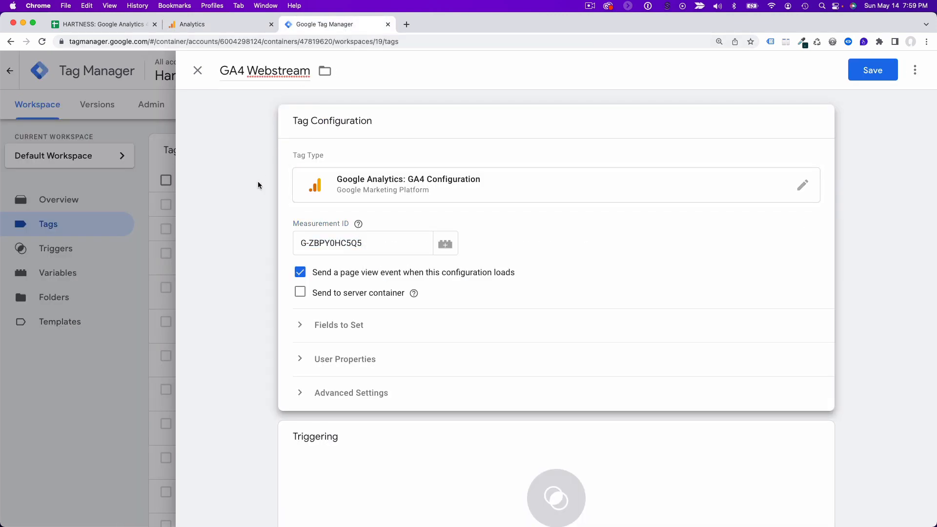
{"action": "triple_click", "coordinate": [337, 241]}
{"action": "left_click", "coordinate": [314, 243]}
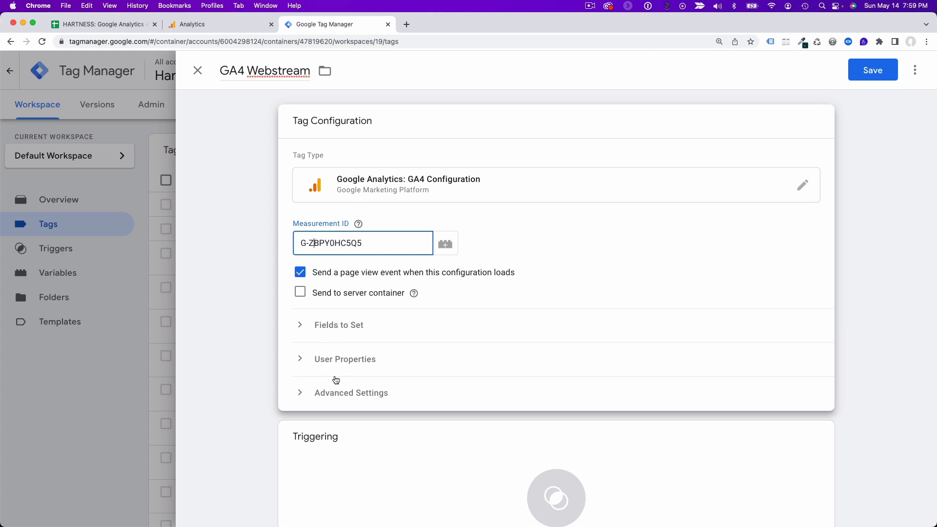
Step: Try adding a content group field under the tag's Fields to Set, remove the row, and collapse the section
{"action": "left_click", "coordinate": [329, 332]}
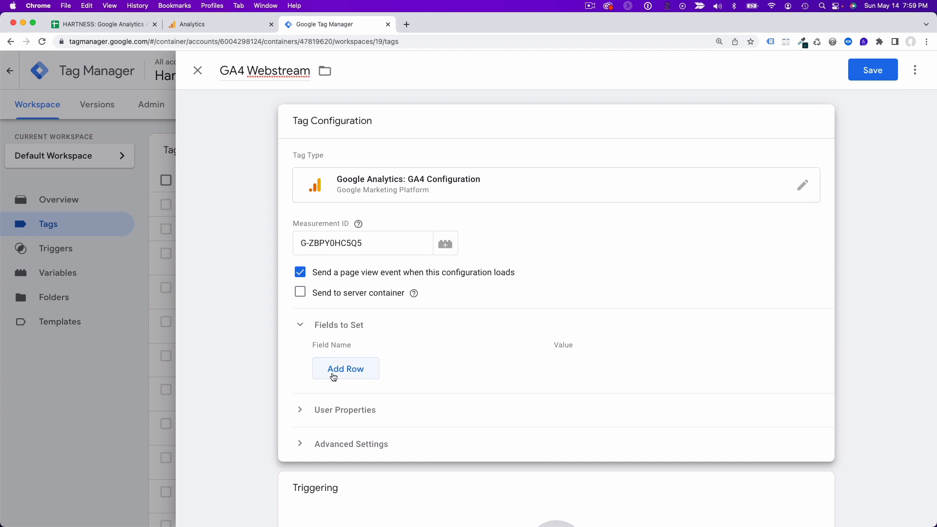
{"action": "left_click", "coordinate": [332, 371]}
{"action": "left_click", "coordinate": [333, 367]}
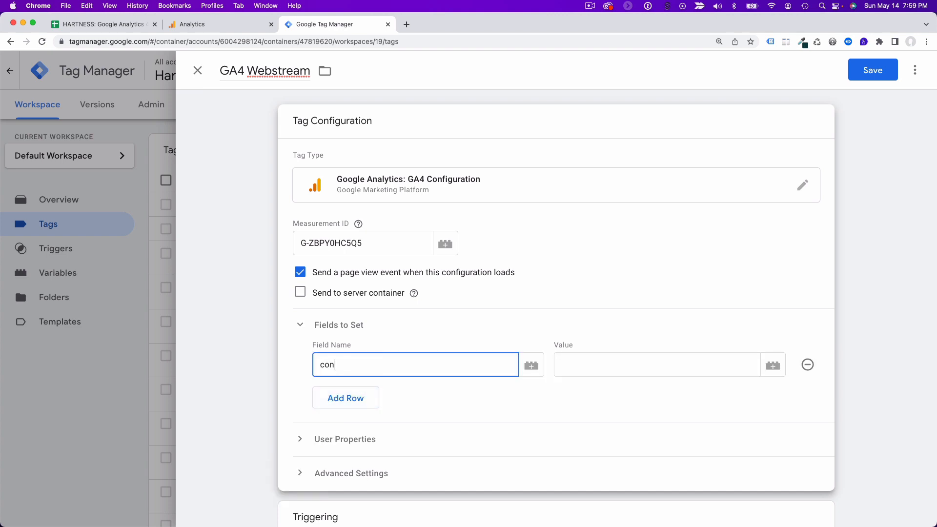
{"action": "type", "text": "content_grough"}
{"action": "key", "text": "BackSpace"}
{"action": "key", "text": "BackSpace"}
{"action": "left_click", "coordinate": [808, 365]}
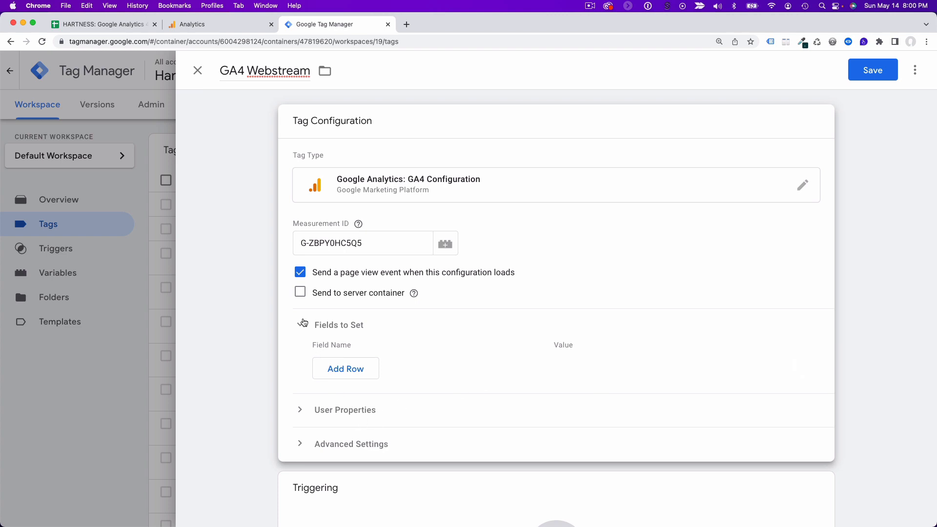
{"action": "left_click", "coordinate": [301, 326]}
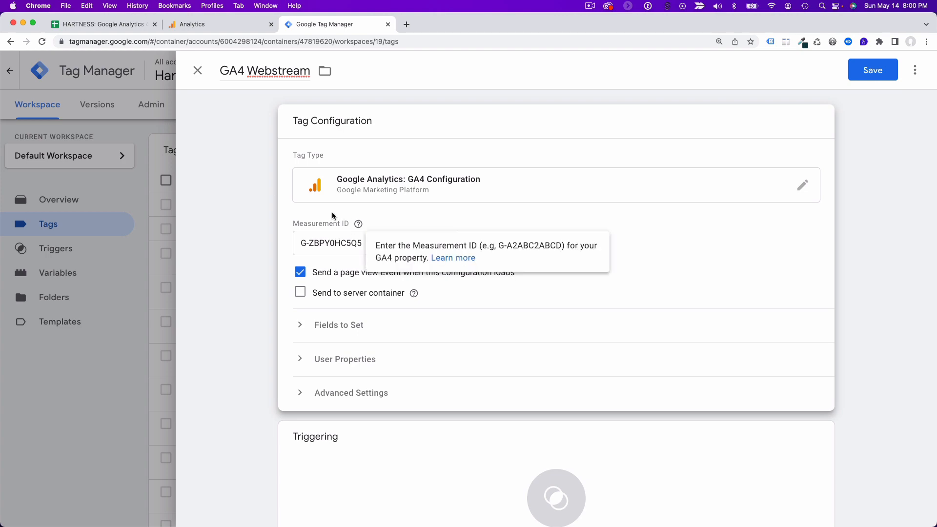
Step: Assign the All Pages page view trigger to the GA4 Webstream tag and save the tag
{"action": "scroll", "coordinate": [405, 435], "scroll_direction": "down", "scroll_amount": 2}
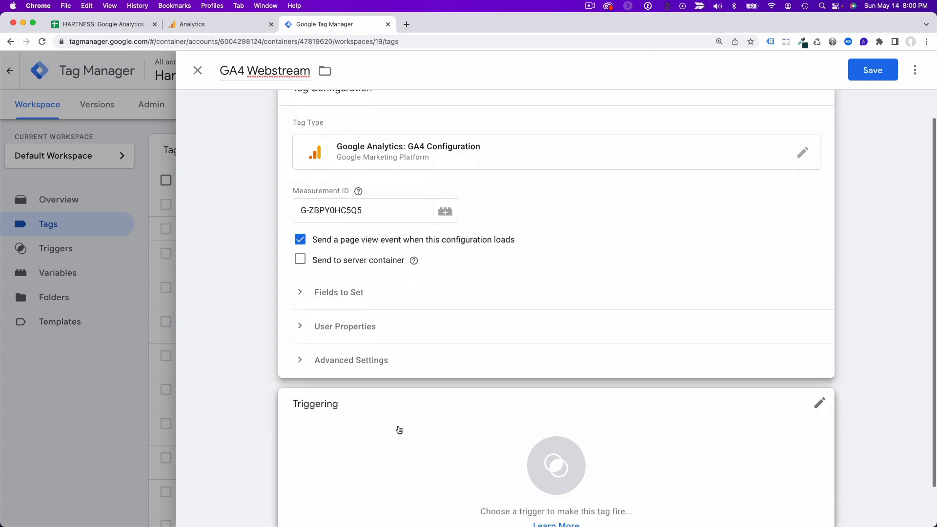
{"action": "left_click", "coordinate": [382, 433]}
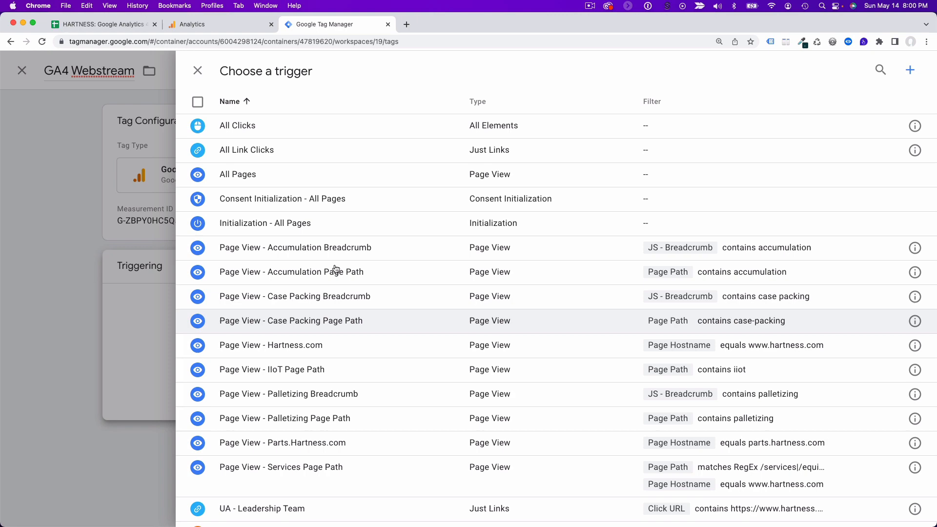
{"action": "left_click", "coordinate": [269, 177]}
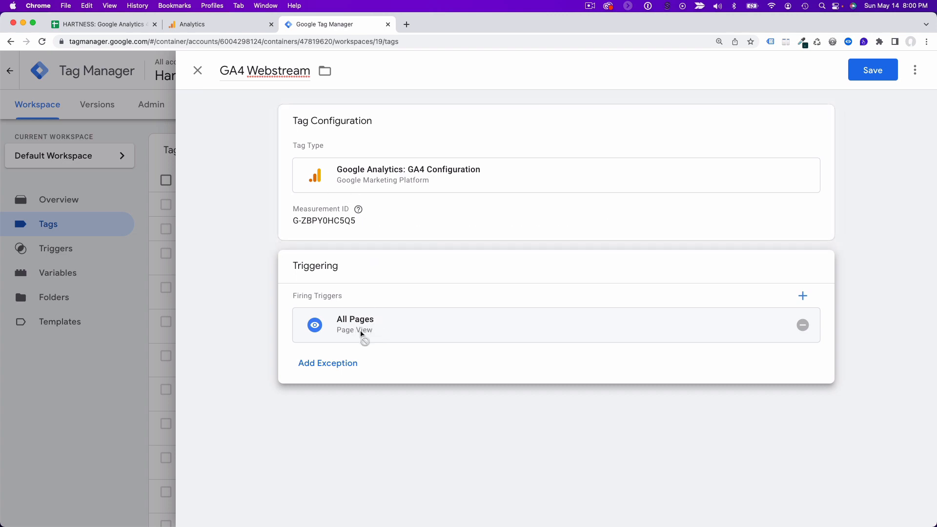
{"action": "left_click", "coordinate": [860, 75]}
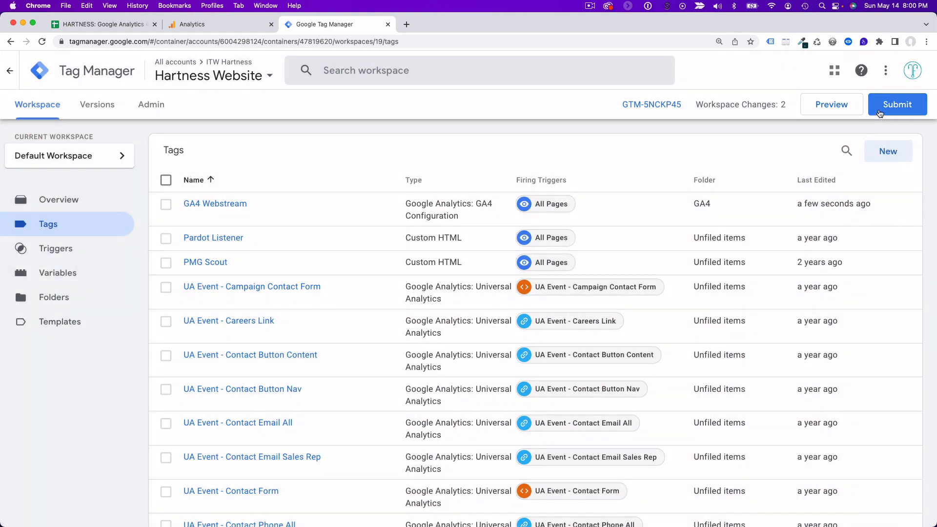
Step: Publish the workspace changes as a version named "GA4 webstream added" and close the version summary
{"action": "left_click", "coordinate": [880, 113]}
{"action": "left_click", "coordinate": [346, 213]}
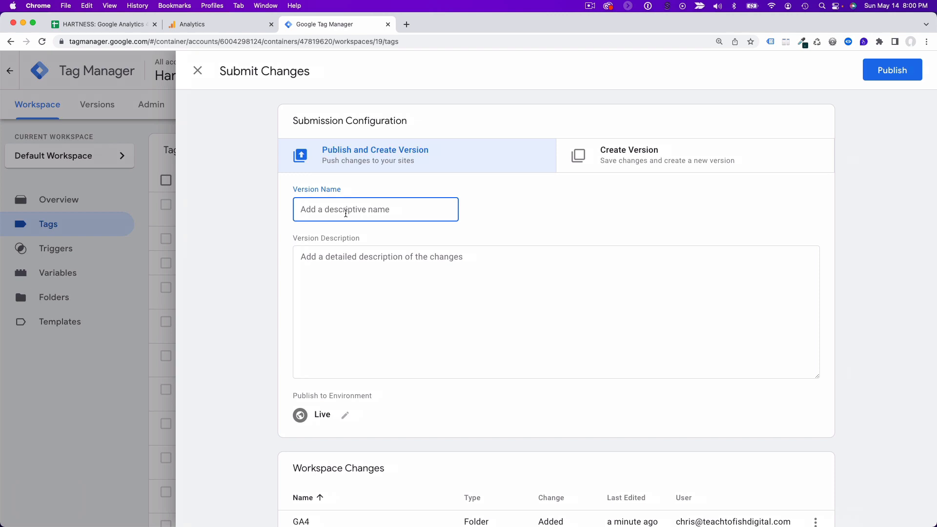
{"action": "type", "text": "GA4 webstream added"}
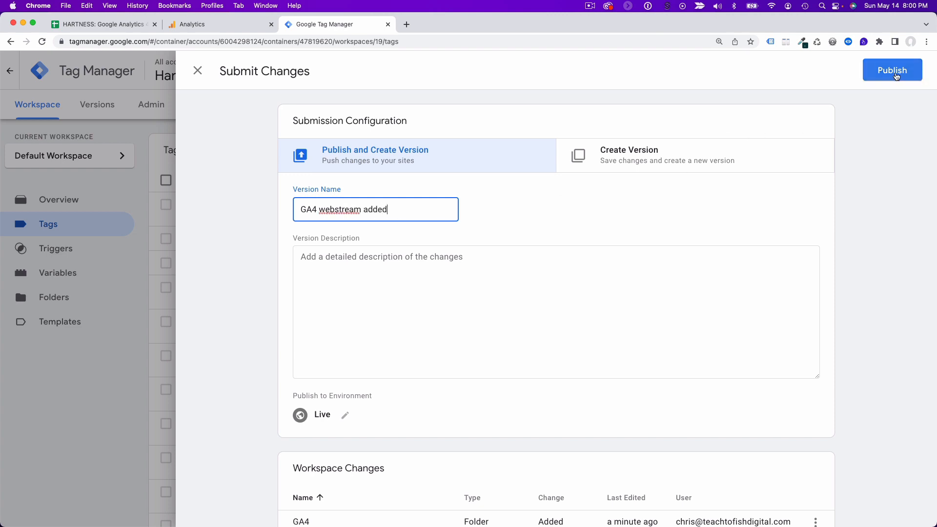
{"action": "left_click", "coordinate": [895, 73]}
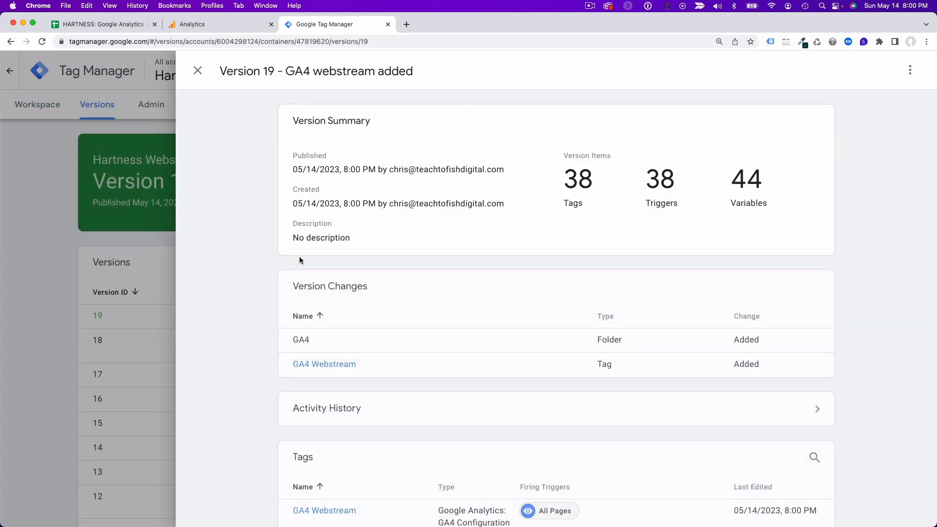
{"action": "left_click", "coordinate": [197, 71]}
Step: In the audit spreadsheet, mark GA4 Web Stream Tag Placement as Complete and note "Added via GTM" beside it
{"action": "left_click", "coordinate": [102, 24]}
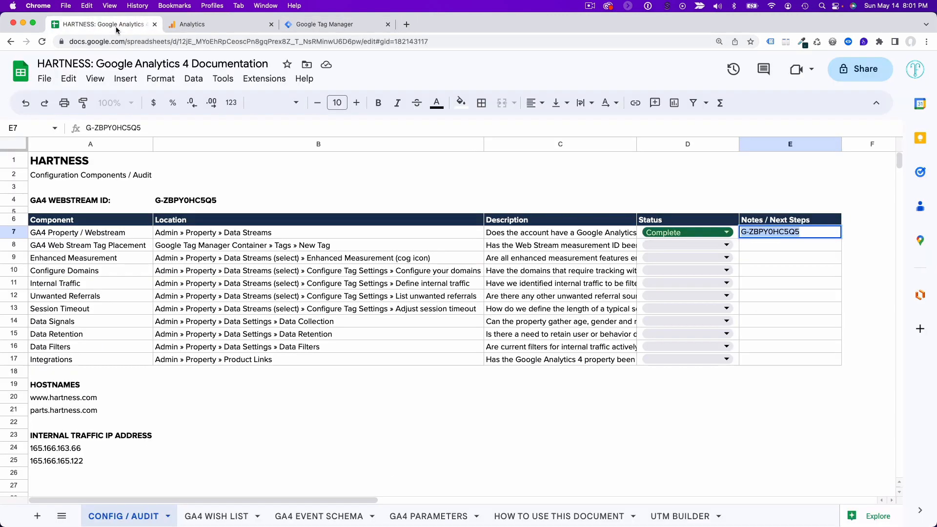
{"action": "left_click", "coordinate": [701, 247]}
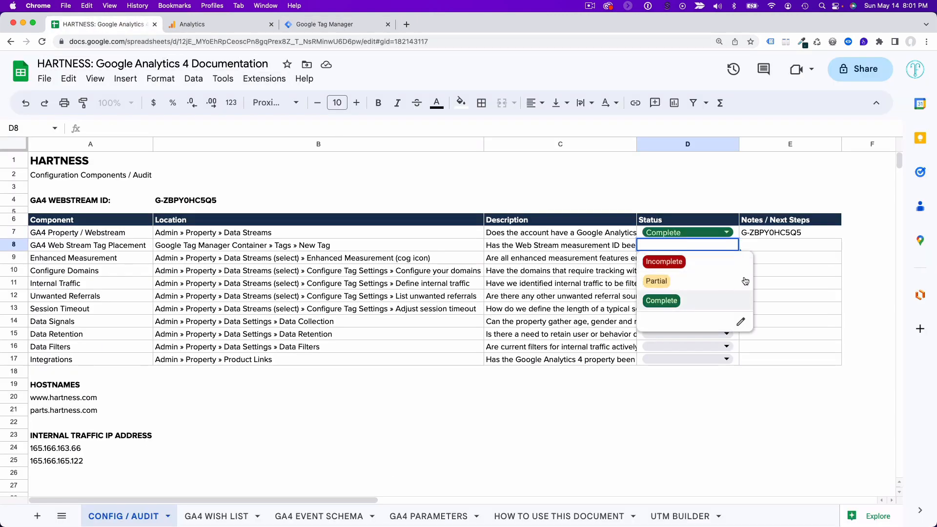
{"action": "left_click", "coordinate": [688, 302]}
{"action": "left_click", "coordinate": [781, 248]}
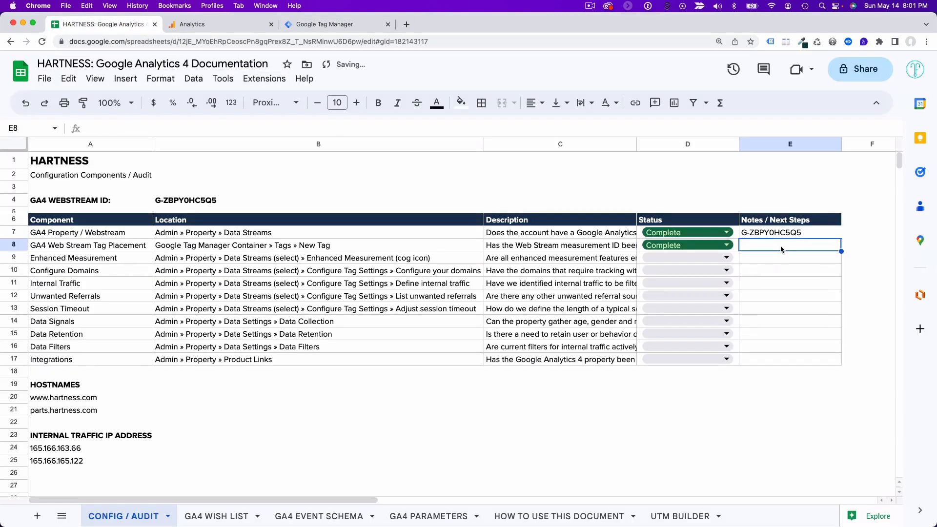
{"action": "type", "text": "Added via"}
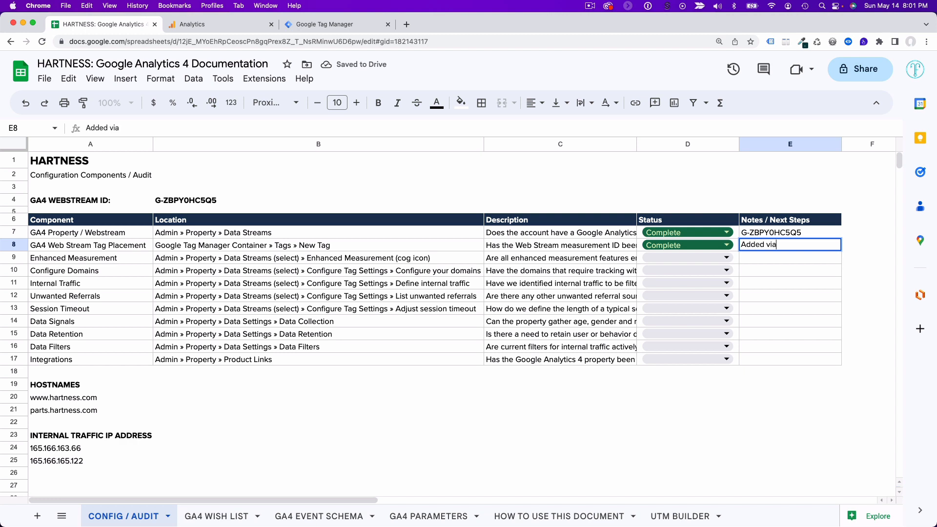
{"action": "type", "text": " GTM"}
{"action": "left_click", "coordinate": [230, 259]}
Step: Read the Enhanced Measurement location in the audit spreadsheet and find that section in the Google Analytics web stream details
{"action": "left_click", "coordinate": [105, 263]}
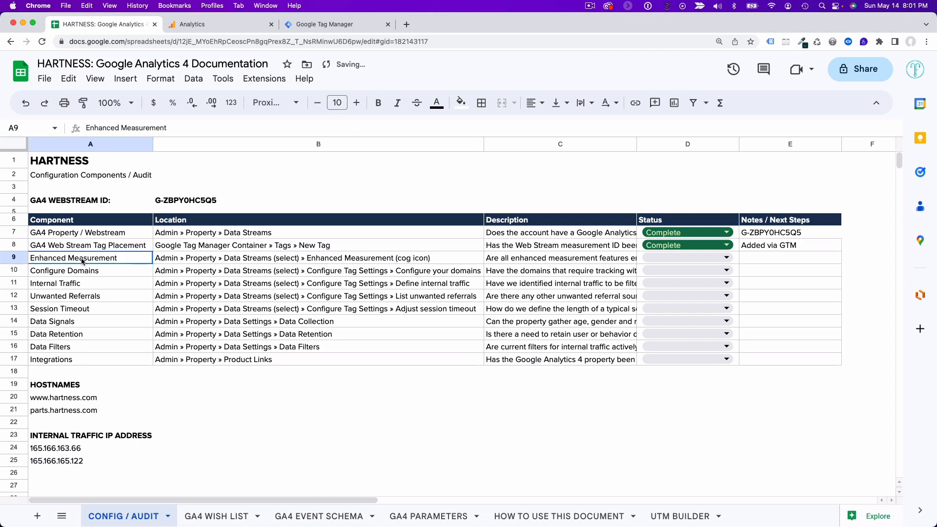
{"action": "left_click", "coordinate": [166, 263]}
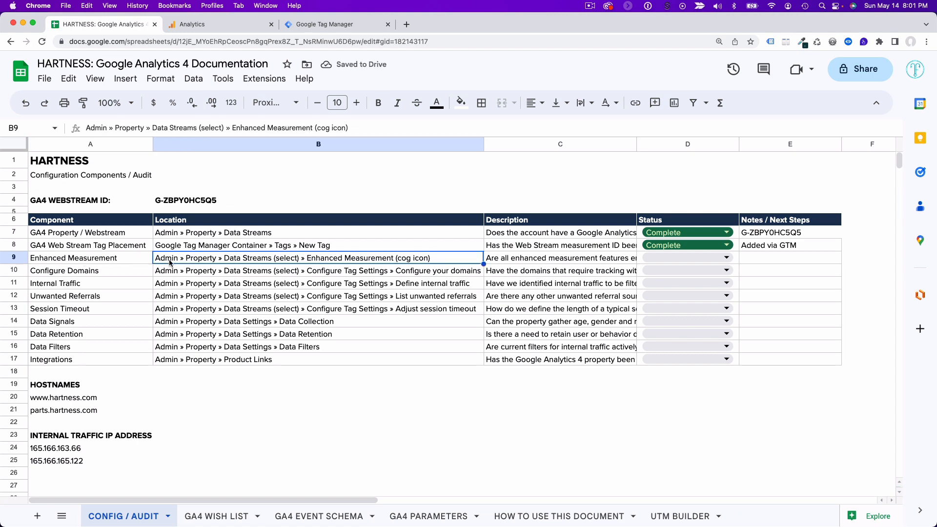
{"action": "left_click", "coordinate": [192, 23]}
{"action": "scroll", "coordinate": [293, 259], "scroll_direction": "down", "scroll_amount": 2}
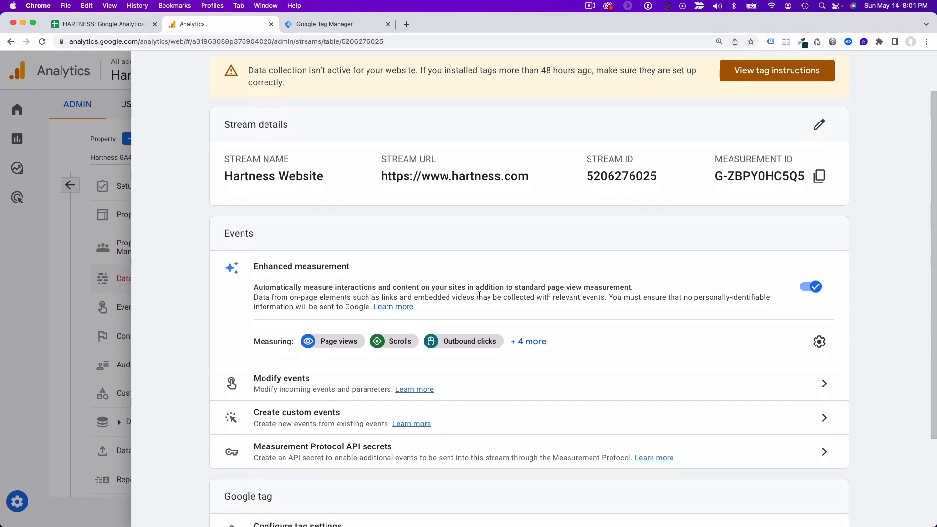
{"action": "left_click", "coordinate": [106, 24]}
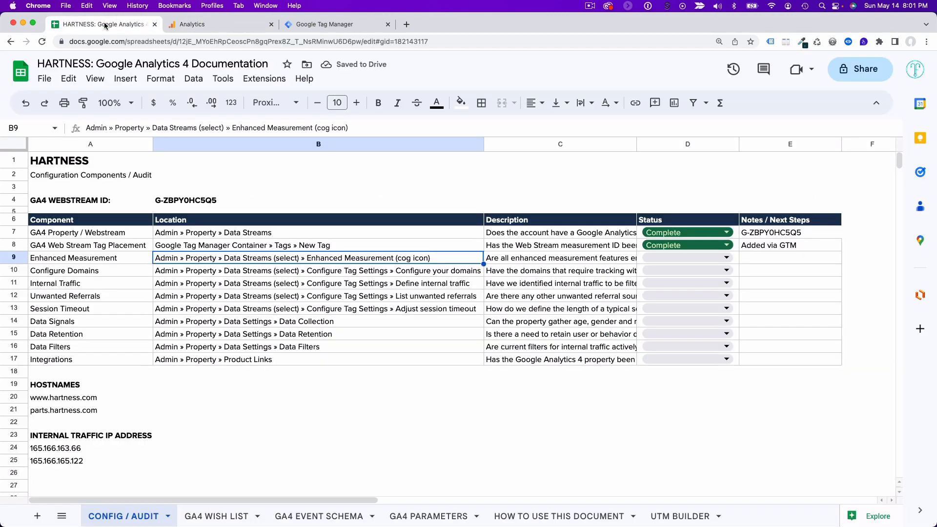
{"action": "double_click", "coordinate": [371, 259]}
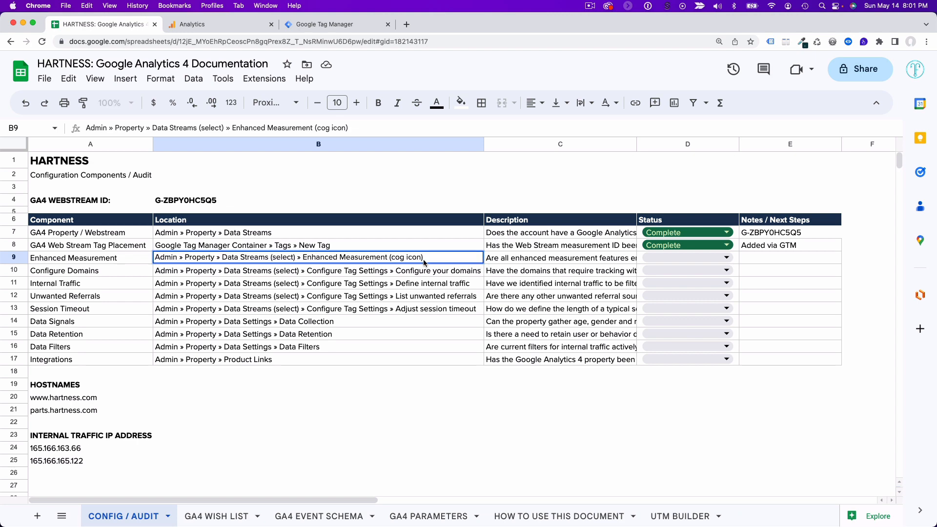
{"action": "left_click_drag", "start_coordinate": [393, 258], "coordinate": [422, 258]}
{"action": "left_click", "coordinate": [391, 260]}
{"action": "left_click", "coordinate": [204, 27]}
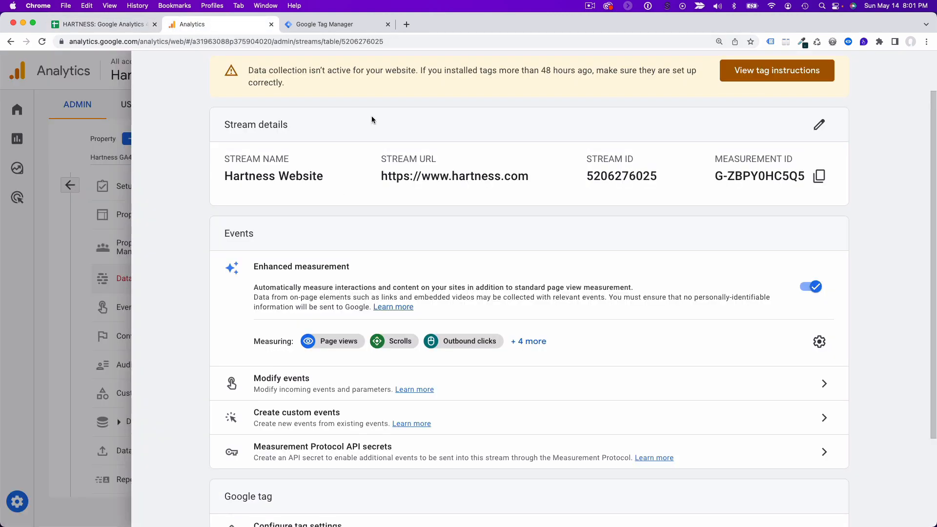
Step: Open the web stream's enhanced measurement settings and turn off Scrolls
{"action": "left_click", "coordinate": [819, 342]}
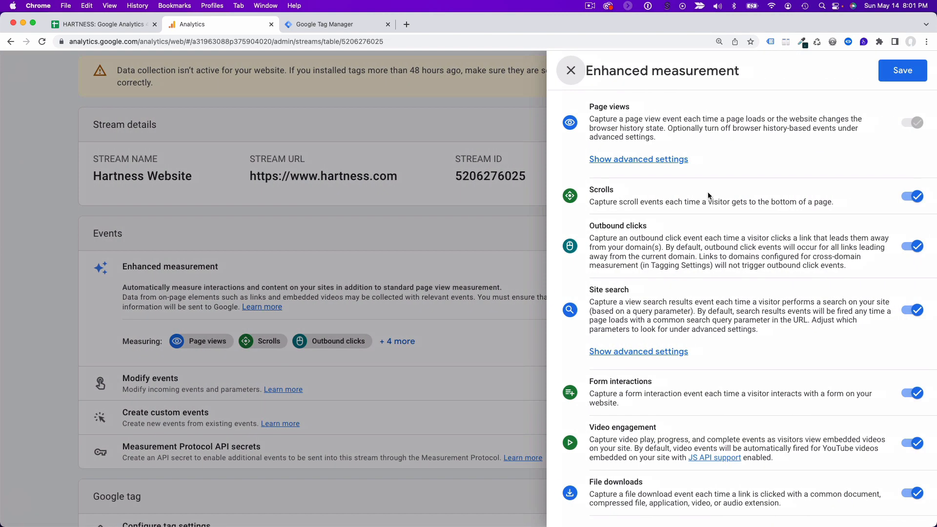
{"action": "key", "text": "super+minus"}
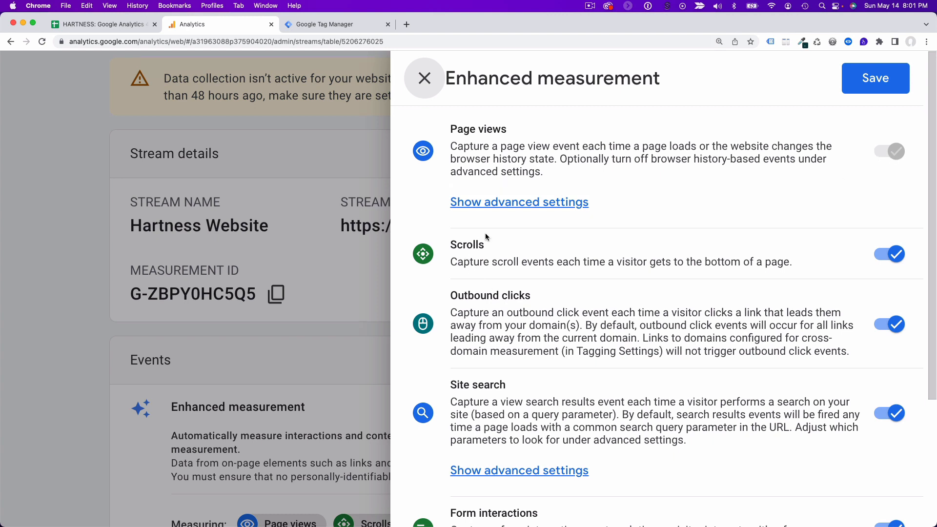
{"action": "left_click", "coordinate": [890, 254]}
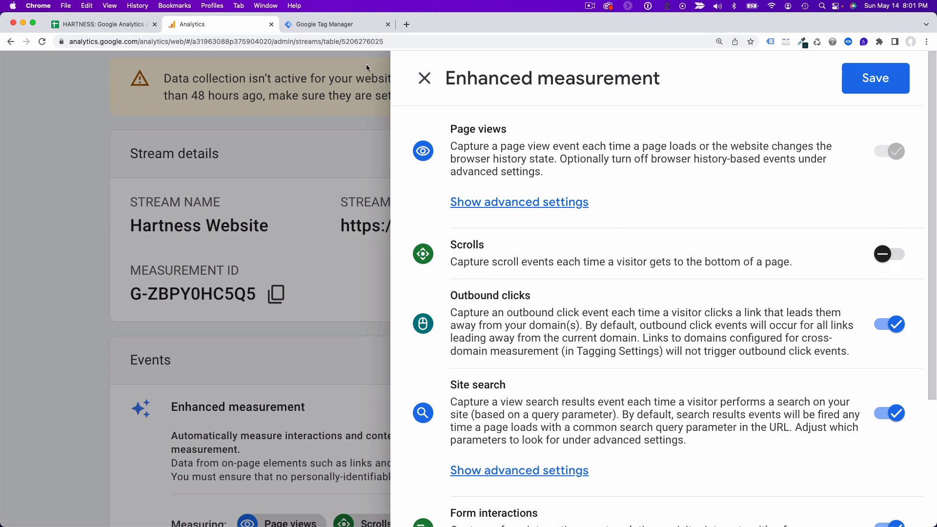
Step: View the Tag Manager workspace overview and return to the enhanced measurement settings in Google Analytics
{"action": "left_click", "coordinate": [315, 24]}
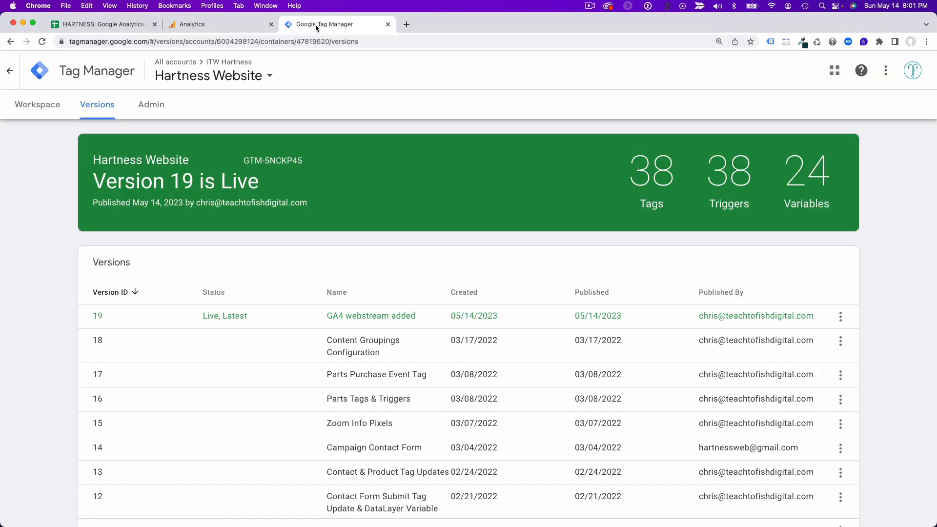
{"action": "left_click", "coordinate": [39, 104]}
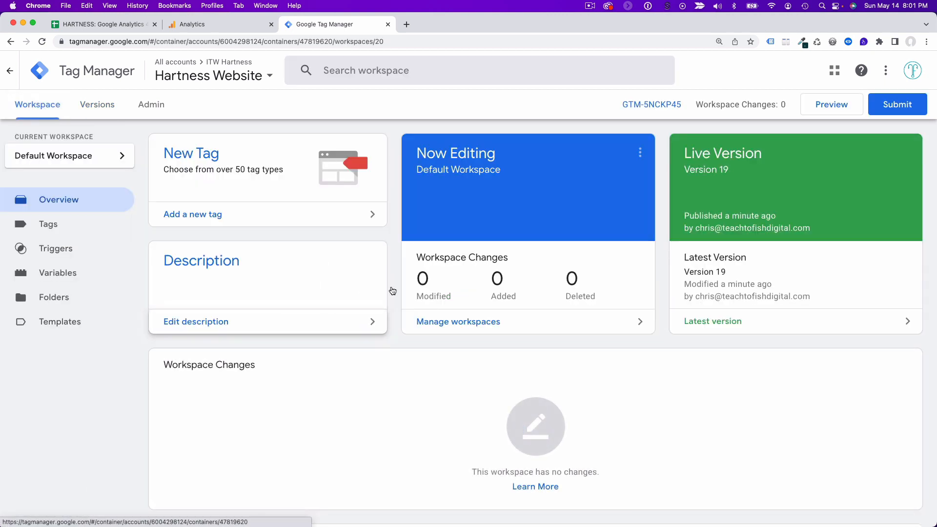
{"action": "left_click", "coordinate": [213, 30]}
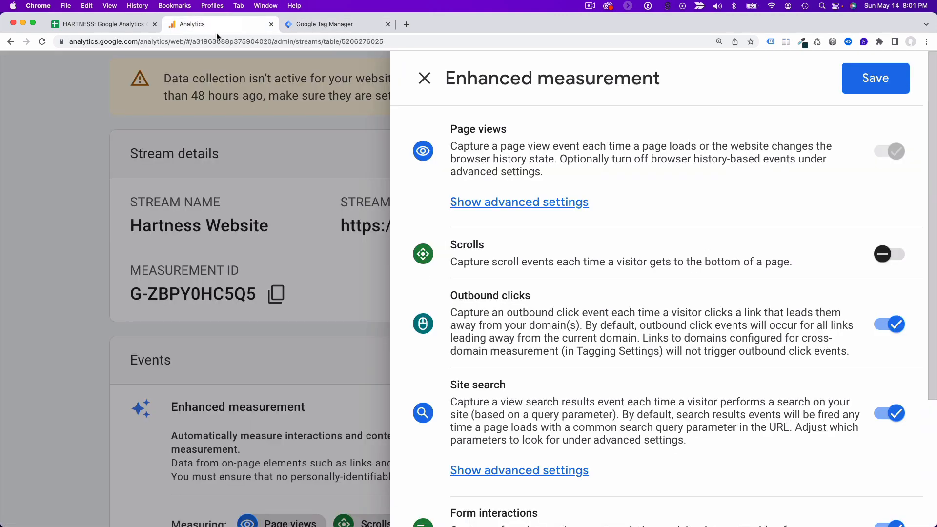
{"action": "left_click", "coordinate": [886, 255]}
Step: Expand the Site search advanced settings and examine the Search Term Query Parameter values and their help text
{"action": "scroll", "coordinate": [493, 254], "scroll_direction": "down", "scroll_amount": 3}
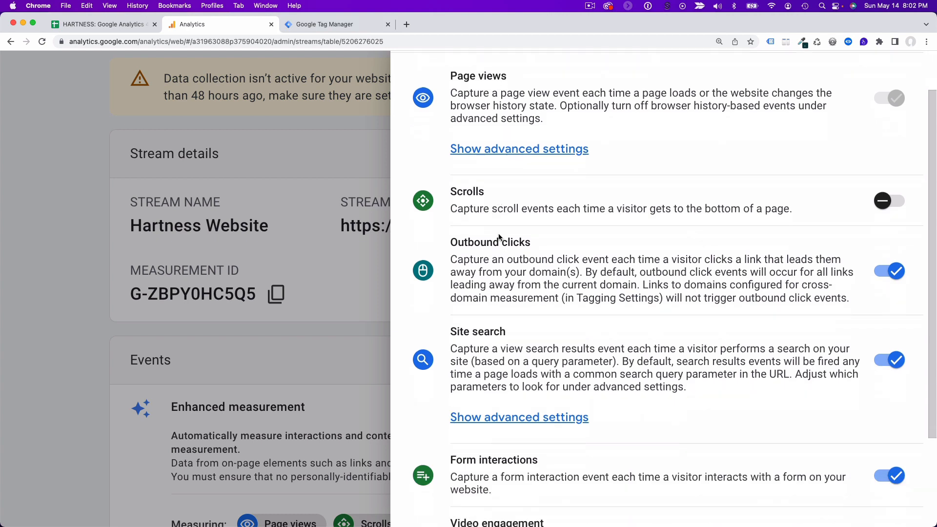
{"action": "scroll", "coordinate": [498, 239], "scroll_direction": "up", "scroll_amount": 1}
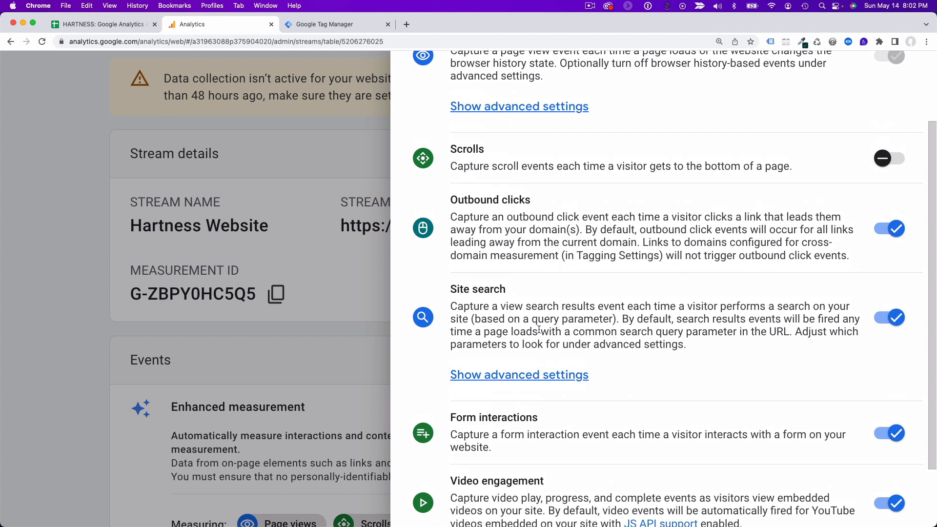
{"action": "scroll", "coordinate": [539, 329], "scroll_direction": "down", "scroll_amount": 1}
{"action": "left_click", "coordinate": [499, 328]}
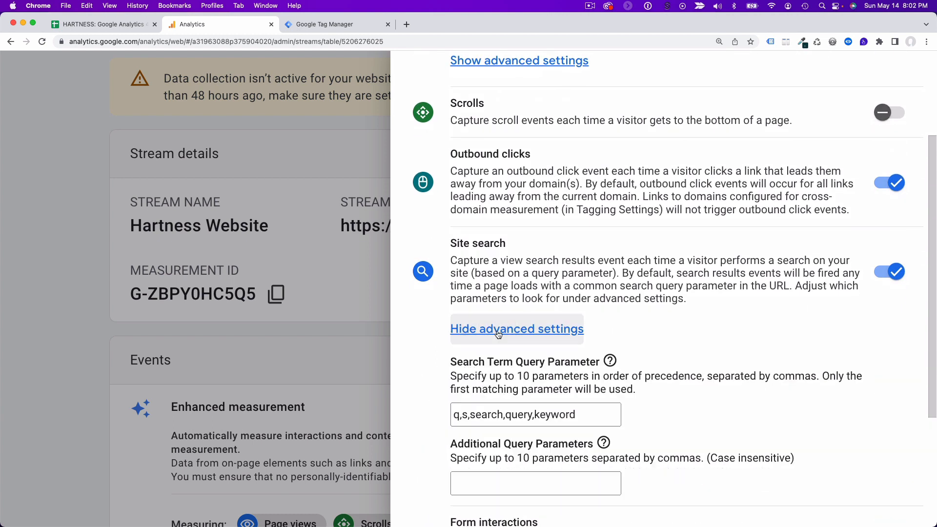
{"action": "scroll", "coordinate": [502, 343], "scroll_direction": "down", "scroll_amount": 1}
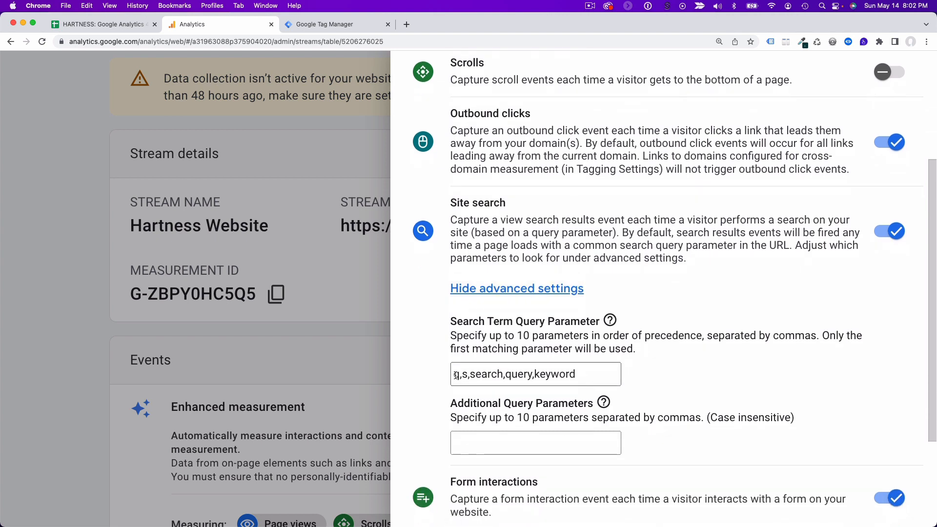
{"action": "left_click_drag", "start_coordinate": [455, 375], "coordinate": [583, 374]}
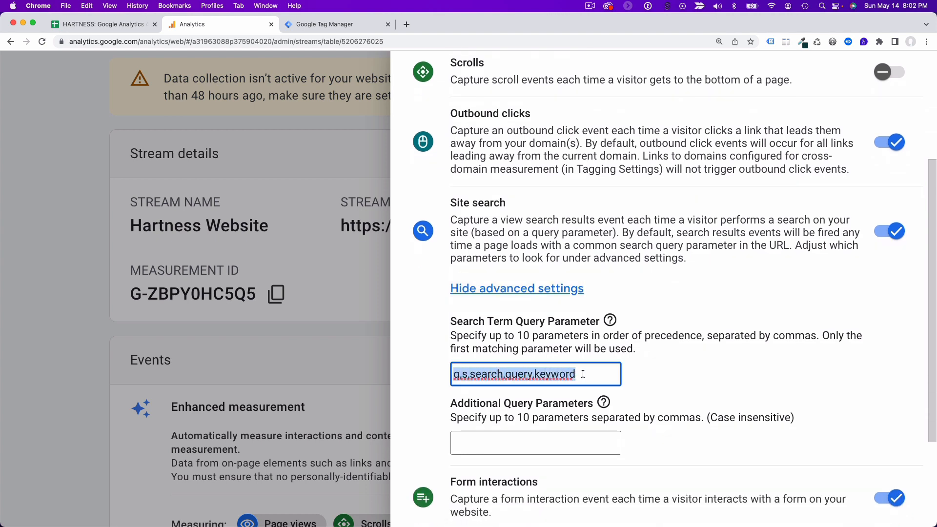
{"action": "left_click", "coordinate": [583, 374]}
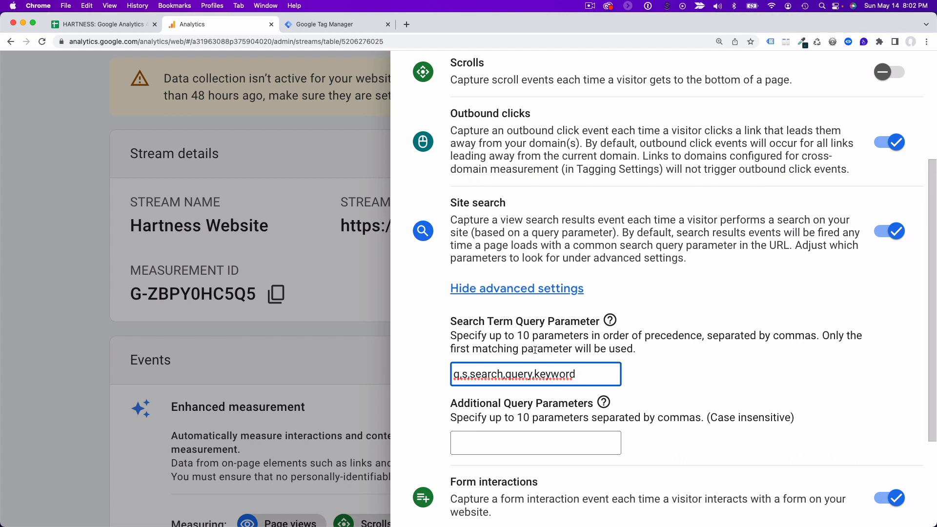
{"action": "left_click", "coordinate": [610, 321]}
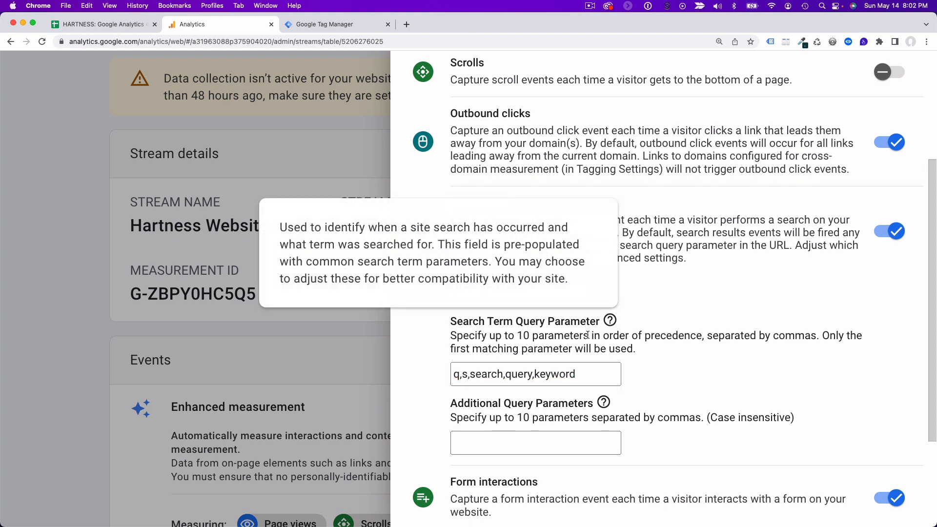
{"action": "left_click", "coordinate": [571, 336]}
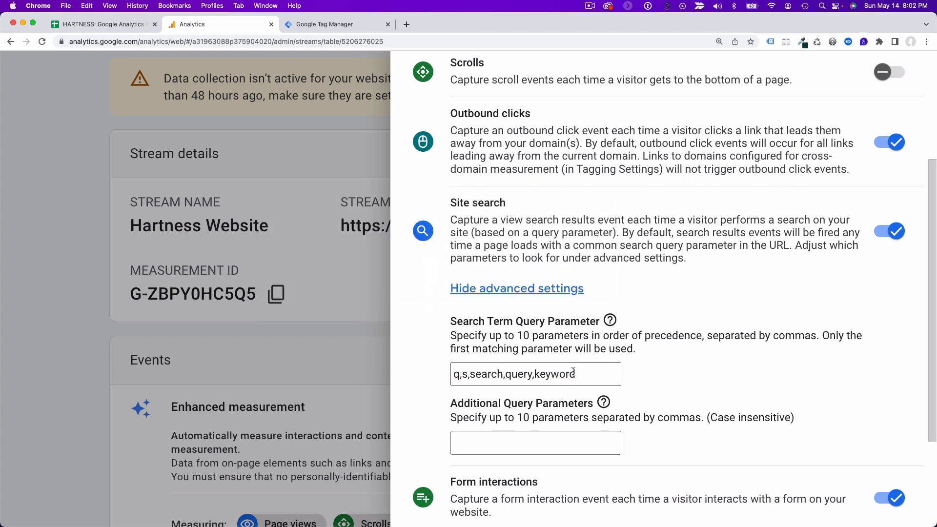
{"action": "left_click_drag", "start_coordinate": [575, 374], "coordinate": [450, 380]}
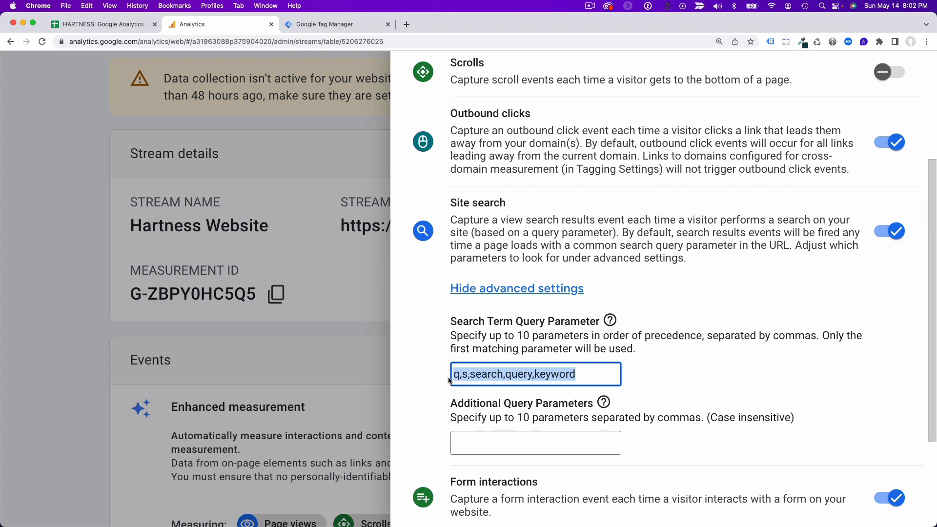
Step: Try entering "term" as an additional query parameter for Site search, and clear the field
{"action": "left_click", "coordinate": [470, 444]}
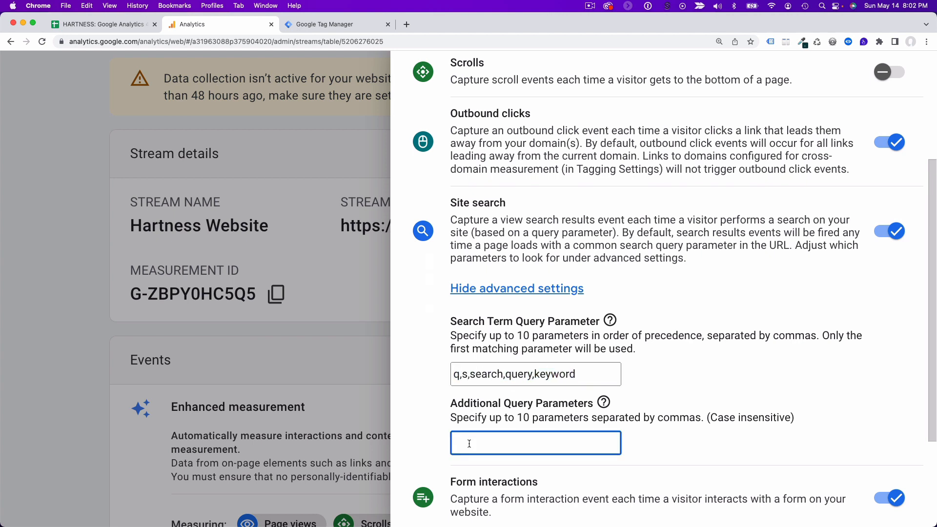
{"action": "type", "text": "term"}
{"action": "key", "text": "BackSpace"}
{"action": "key", "text": "BackSpace"}
{"action": "key", "text": "BackSpace"}
{"action": "key", "text": "BackSpace"}
Step: Collapse the Site search advanced settings and turn off Form interactions
{"action": "scroll", "coordinate": [540, 272], "scroll_direction": "down", "scroll_amount": 1}
{"action": "left_click", "coordinate": [540, 269]}
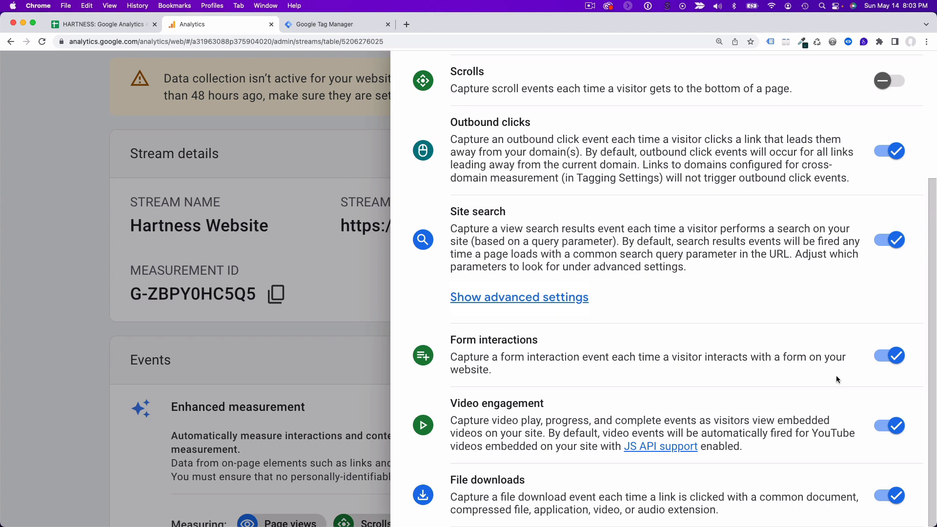
{"action": "left_click", "coordinate": [884, 358]}
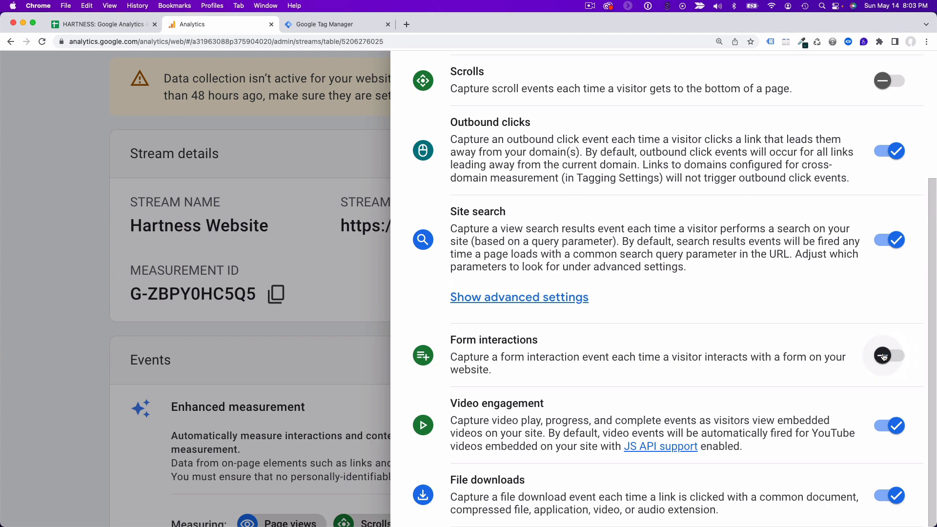
Step: Review the enhanced measurement options of the Hartness Website stream and save them
{"action": "scroll", "coordinate": [804, 364], "scroll_direction": "up", "scroll_amount": 3}
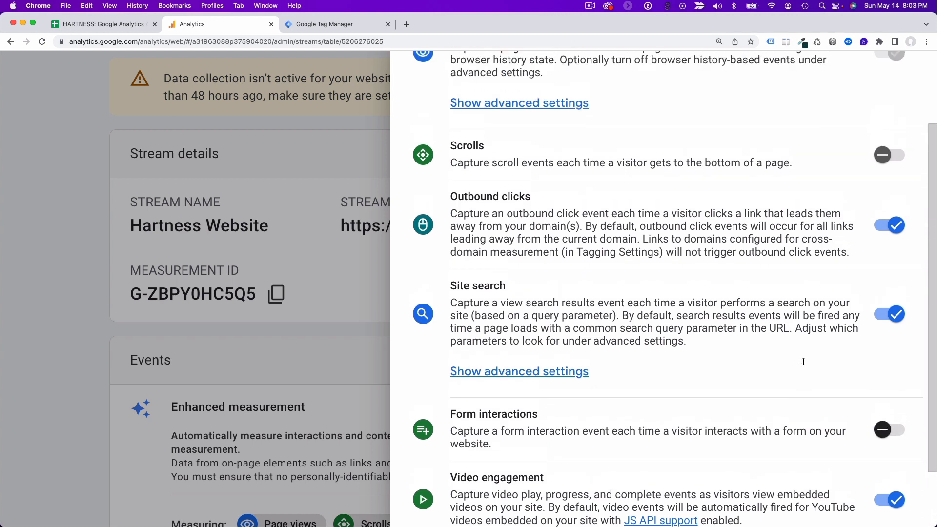
{"action": "scroll", "coordinate": [805, 364], "scroll_direction": "up", "scroll_amount": 3}
{"action": "scroll", "coordinate": [687, 248], "scroll_direction": "down", "scroll_amount": 4}
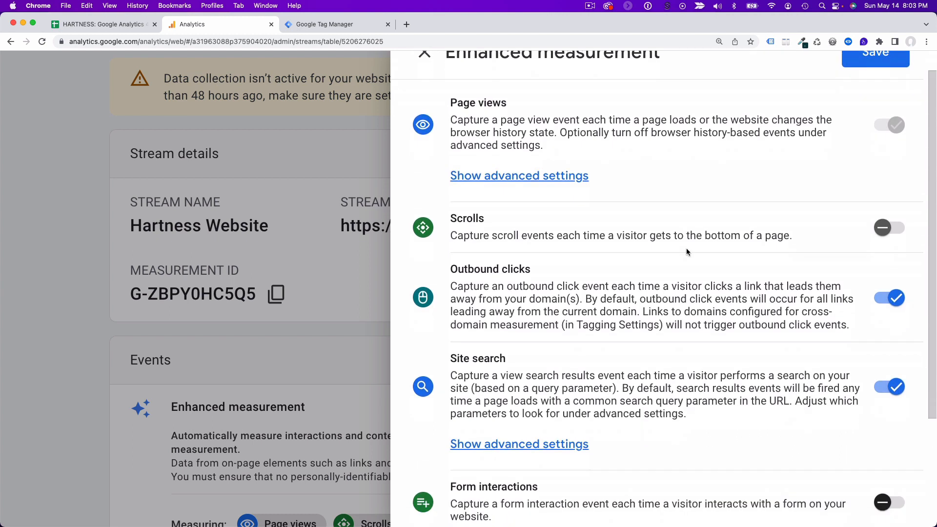
{"action": "scroll", "coordinate": [637, 388], "scroll_direction": "down", "scroll_amount": 2}
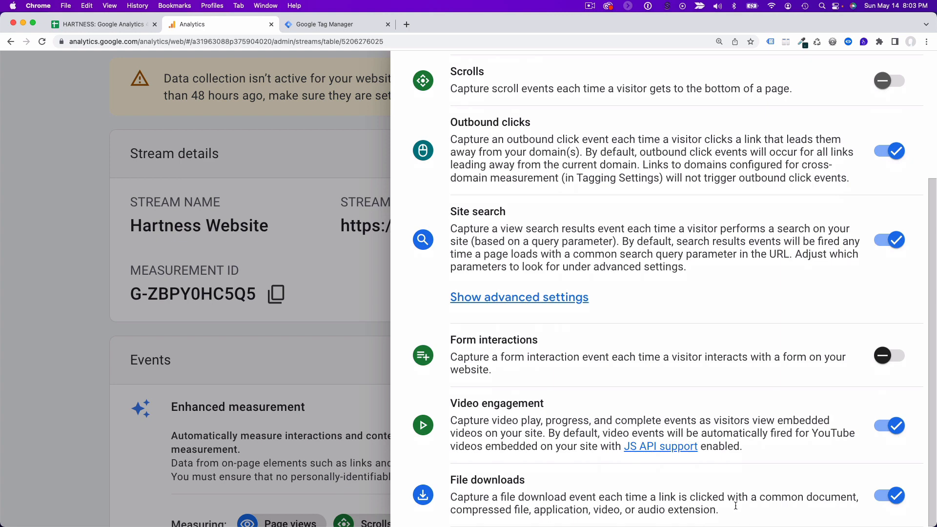
{"action": "scroll", "coordinate": [575, 474], "scroll_direction": "up", "scroll_amount": 4}
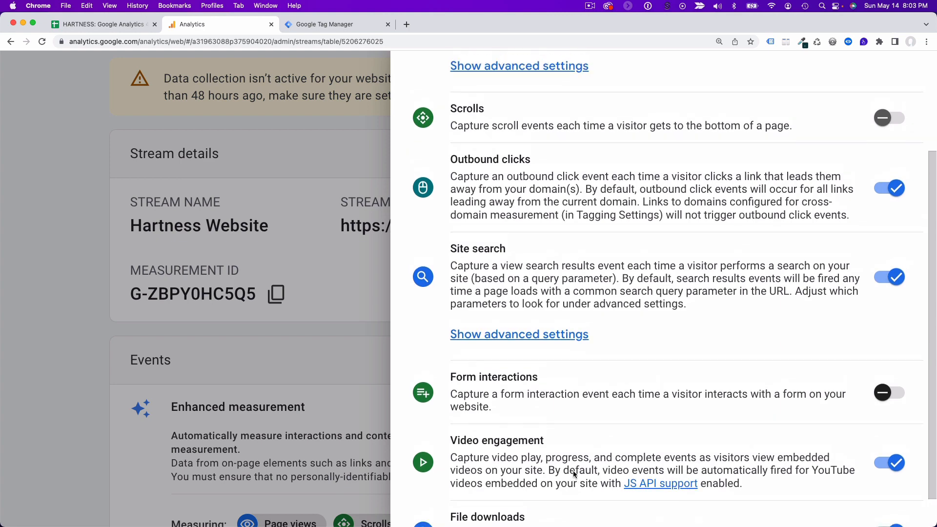
{"action": "scroll", "coordinate": [574, 474], "scroll_direction": "up", "scroll_amount": 2}
{"action": "scroll", "coordinate": [610, 289], "scroll_direction": "down", "scroll_amount": 6}
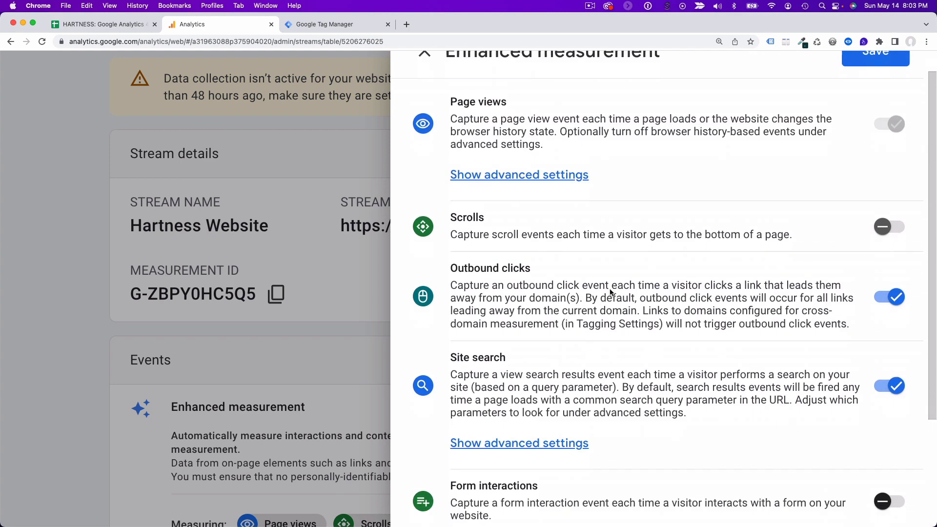
{"action": "scroll", "coordinate": [613, 279], "scroll_direction": "up", "scroll_amount": 2}
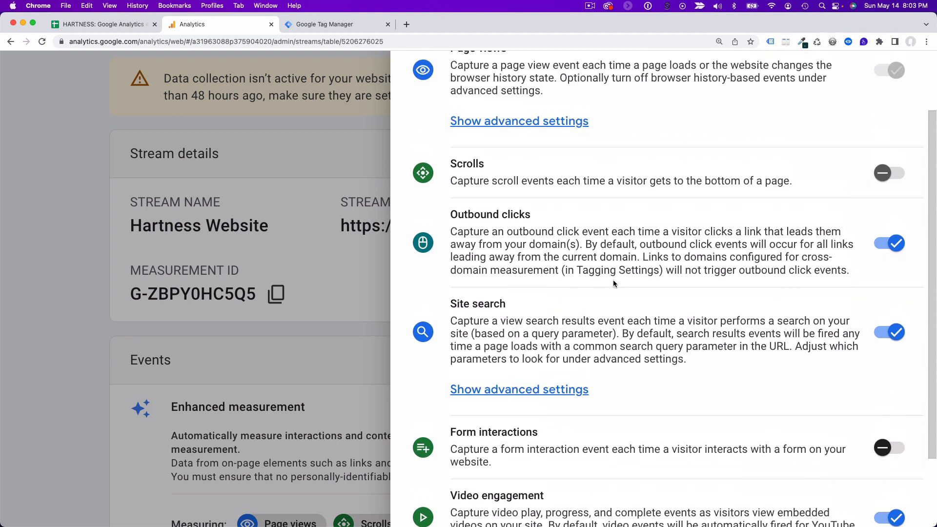
{"action": "scroll", "coordinate": [614, 280], "scroll_direction": "up", "scroll_amount": 4}
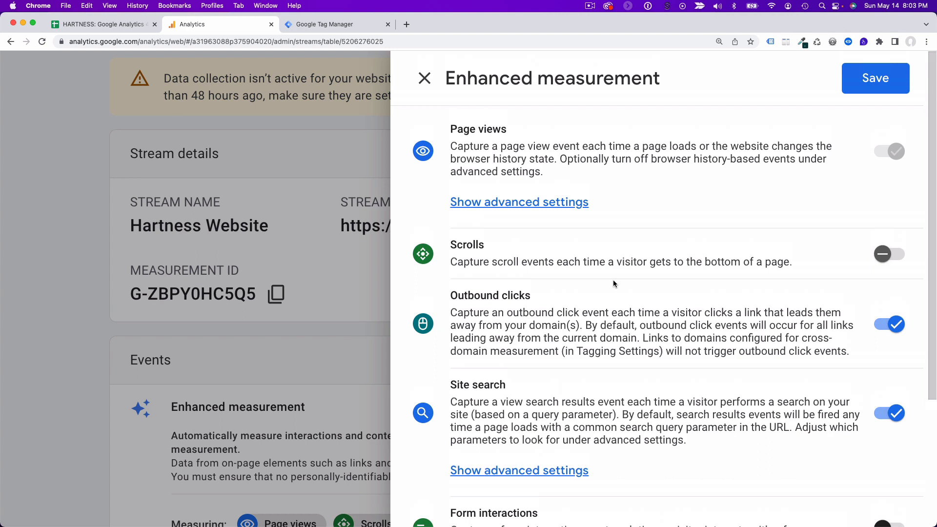
{"action": "left_click", "coordinate": [849, 92]}
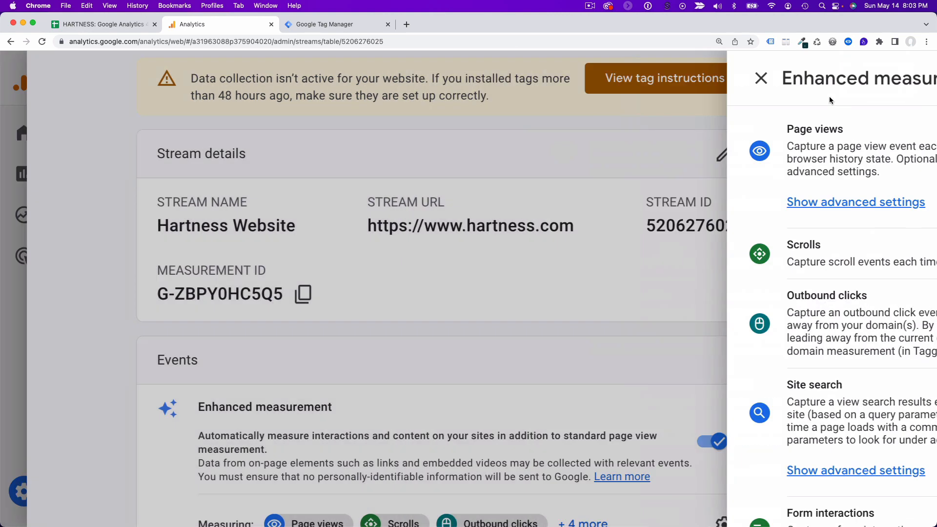
Step: Switch to the audit spreadsheet, note "Disabled form submit and scroll" for Enhanced Measurement, and set its status to Complete
{"action": "left_click", "coordinate": [102, 24]}
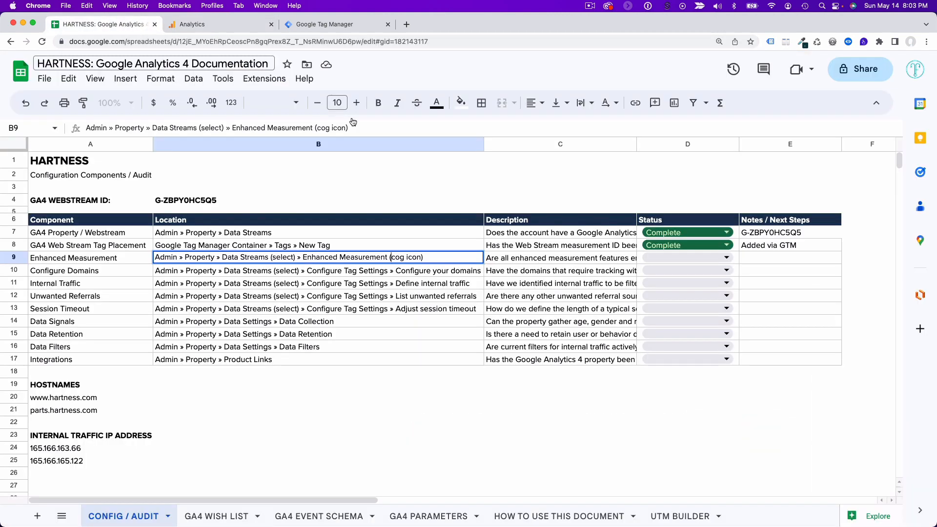
{"action": "left_click", "coordinate": [798, 260]}
{"action": "type", "text": "Dis"}
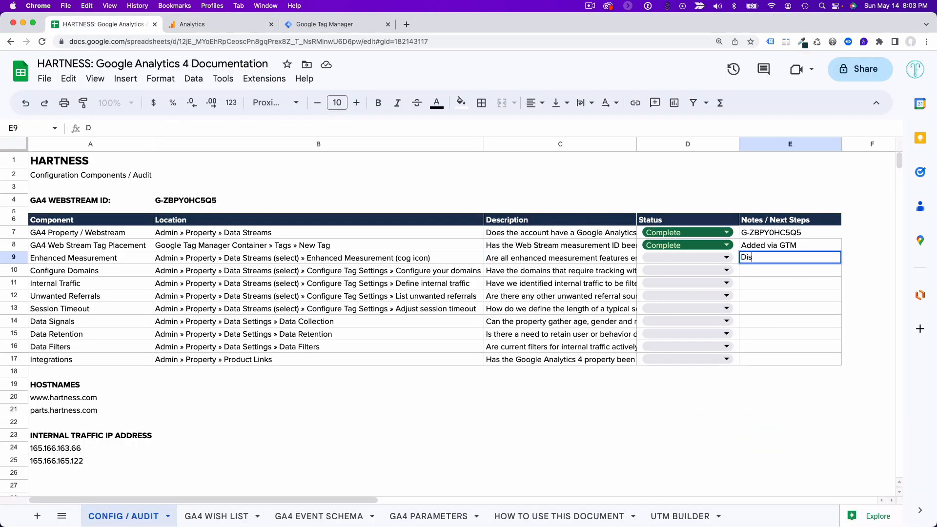
{"action": "type", "text": "abled form submitt and"}
{"action": "key", "text": "BackSpace"}
{"action": "key", "text": "BackSpace"}
{"action": "key", "text": "BackSpace"}
{"action": "key", "text": "BackSpace"}
{"action": "key", "text": "BackSpace"}
{"action": "key", "text": "BackSpace"}
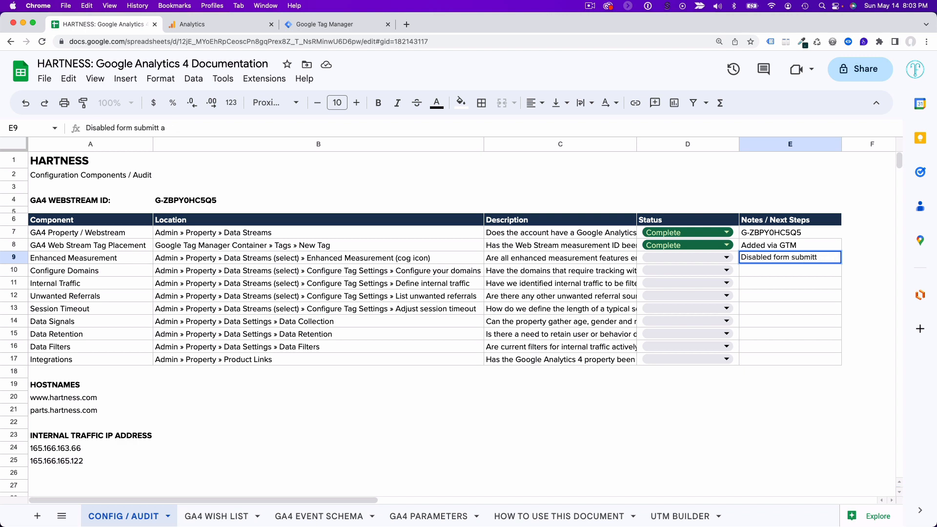
{"action": "type", "text": "s"}
{"action": "key", "text": "BackSpace"}
{"action": "type", "text": "and scroll"}
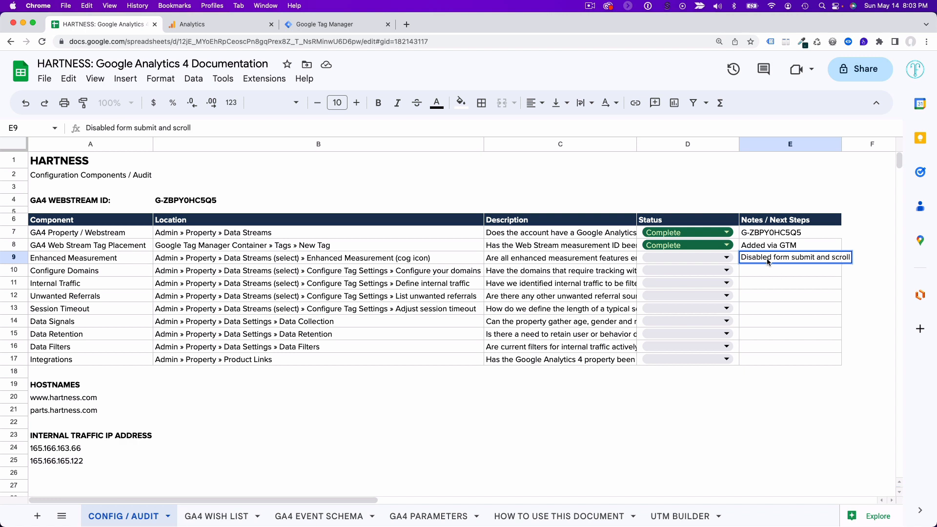
{"action": "left_click", "coordinate": [722, 258]}
{"action": "left_click", "coordinate": [695, 312]}
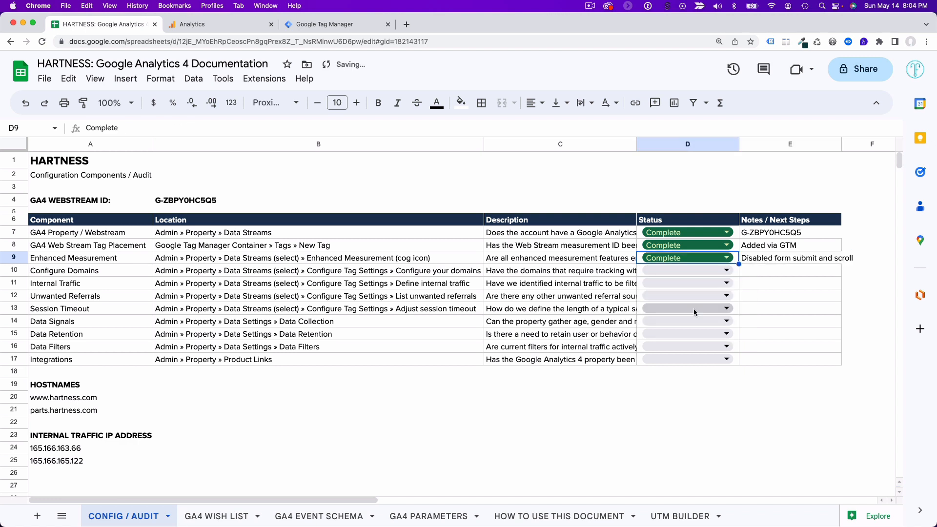
Step: Check the Configure Domains location path in the audit sheet and open the web stream's tag settings in Google Analytics
{"action": "left_click", "coordinate": [226, 272]}
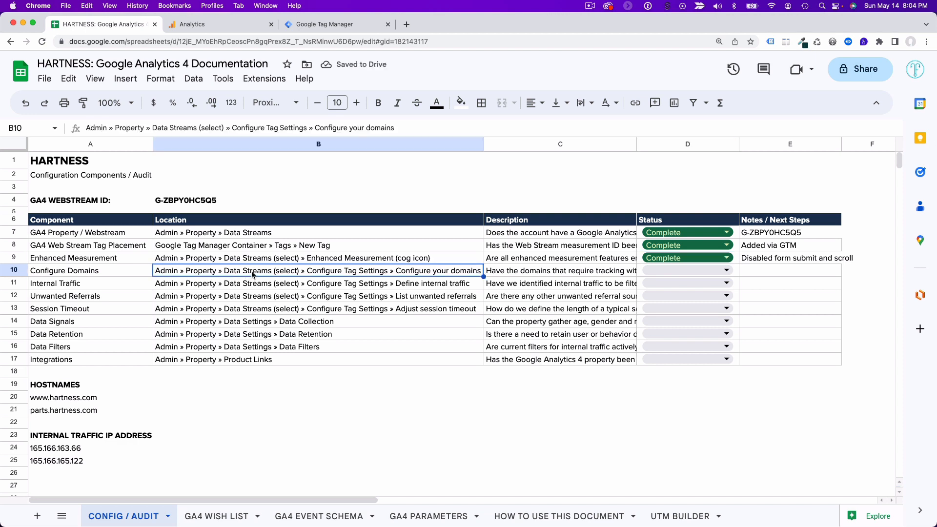
{"action": "double_click", "coordinate": [315, 272]}
{"action": "left_click_drag", "start_coordinate": [303, 270], "coordinate": [384, 269]}
{"action": "left_click", "coordinate": [411, 270]}
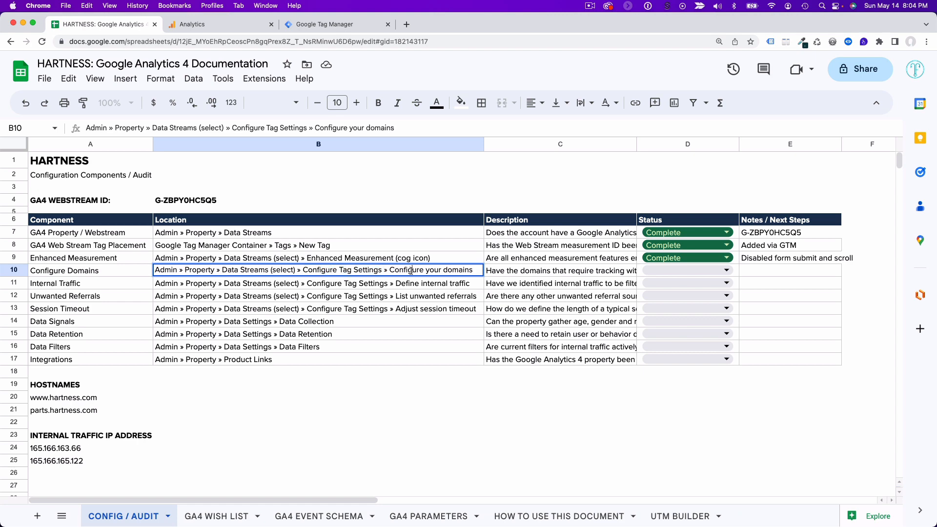
{"action": "left_click", "coordinate": [234, 25]}
{"action": "scroll", "coordinate": [560, 259], "scroll_direction": "down", "scroll_amount": 10}
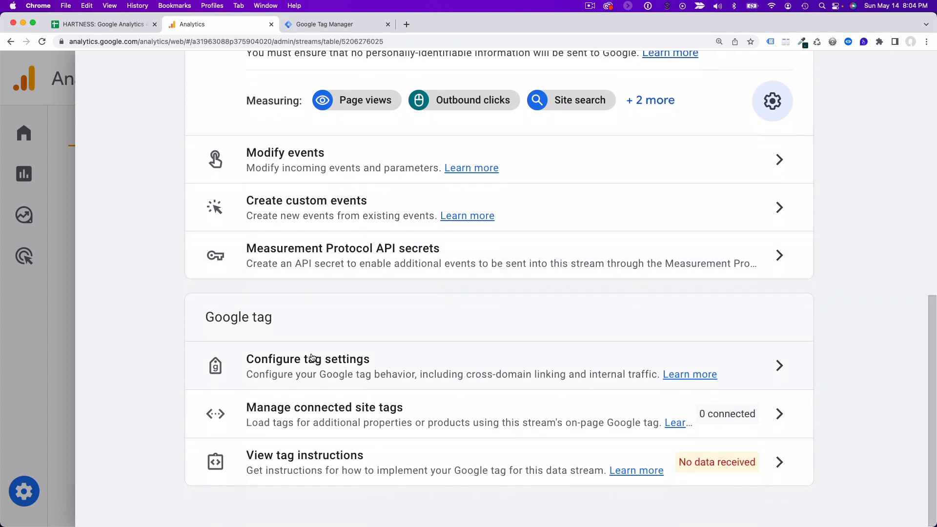
{"action": "left_click", "coordinate": [306, 363]}
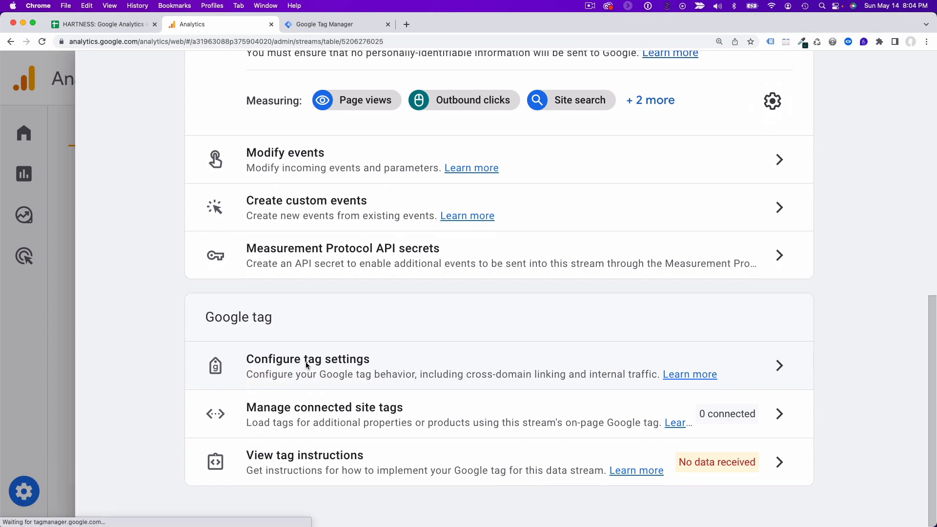
Step: Show all settings of the Hartness Website Google tag and look through them
{"action": "scroll", "coordinate": [340, 345], "scroll_direction": "down", "scroll_amount": 5}
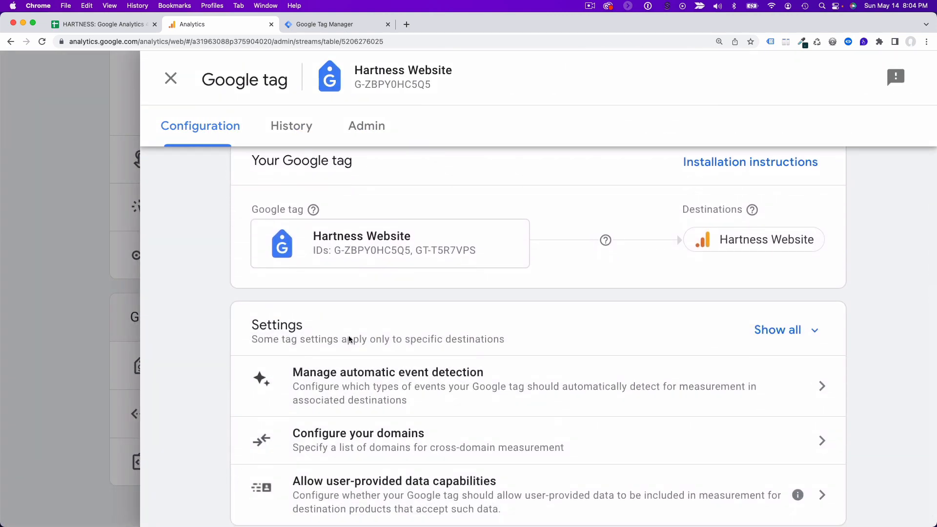
{"action": "scroll", "coordinate": [348, 336], "scroll_direction": "down", "scroll_amount": 1}
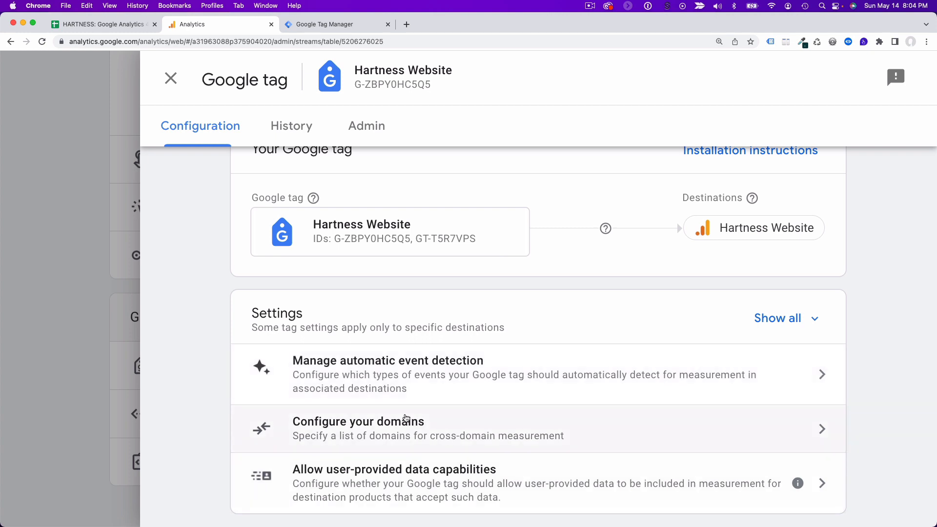
{"action": "left_click", "coordinate": [784, 324]}
{"action": "scroll", "coordinate": [781, 323], "scroll_direction": "down", "scroll_amount": 4}
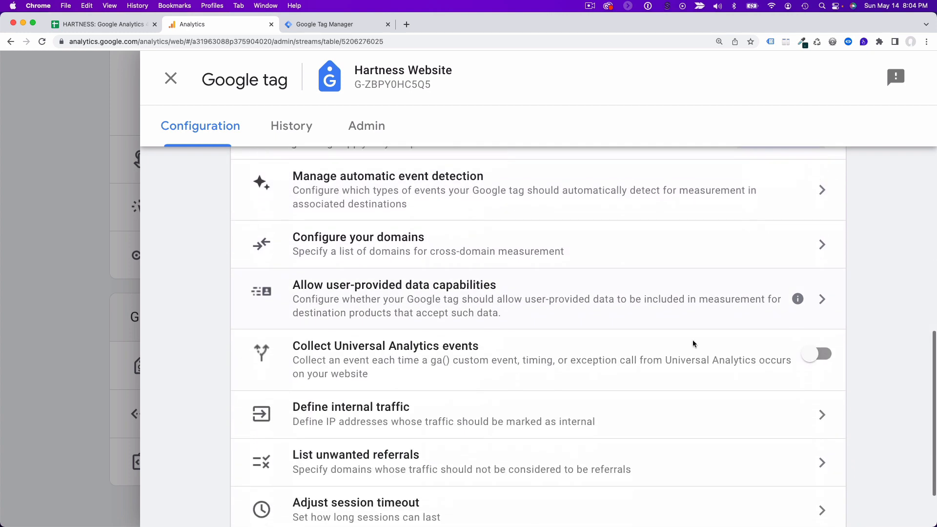
{"action": "scroll", "coordinate": [473, 341], "scroll_direction": "up", "scroll_amount": 3}
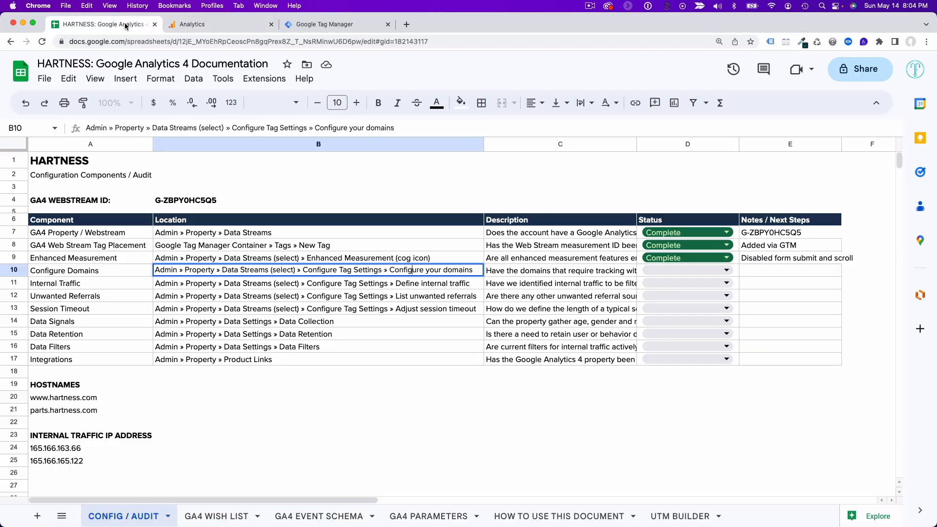
Step: Recheck the Configure Domains path in the audit sheet and open the Configure your domains settings in Google Analytics
{"action": "left_click", "coordinate": [126, 24]}
{"action": "double_click", "coordinate": [418, 270]}
{"action": "double_click", "coordinate": [391, 270]}
{"action": "left_click", "coordinate": [210, 26]}
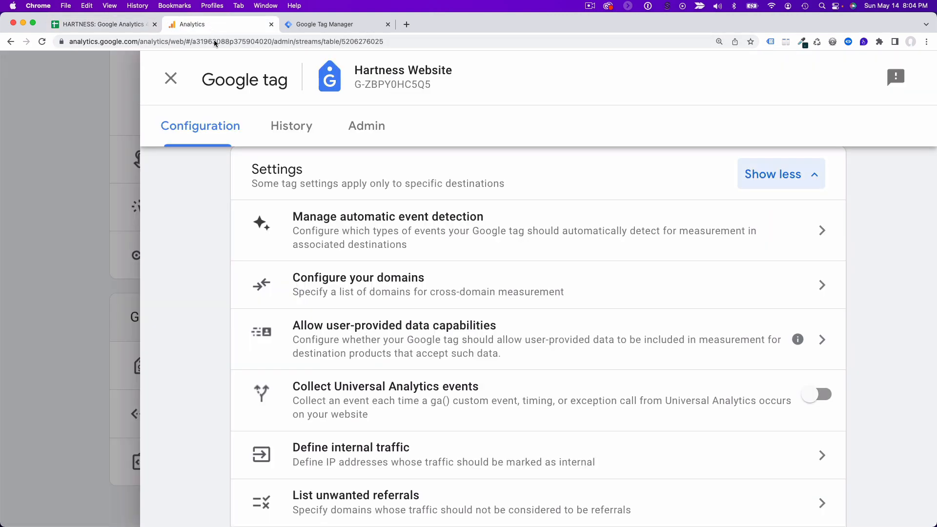
{"action": "left_click", "coordinate": [406, 274]}
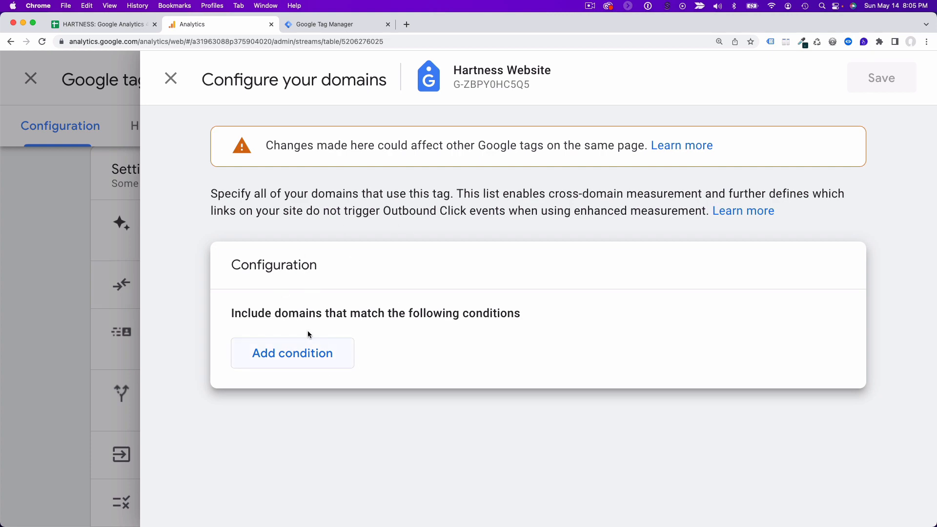
{"action": "left_click", "coordinate": [103, 24]}
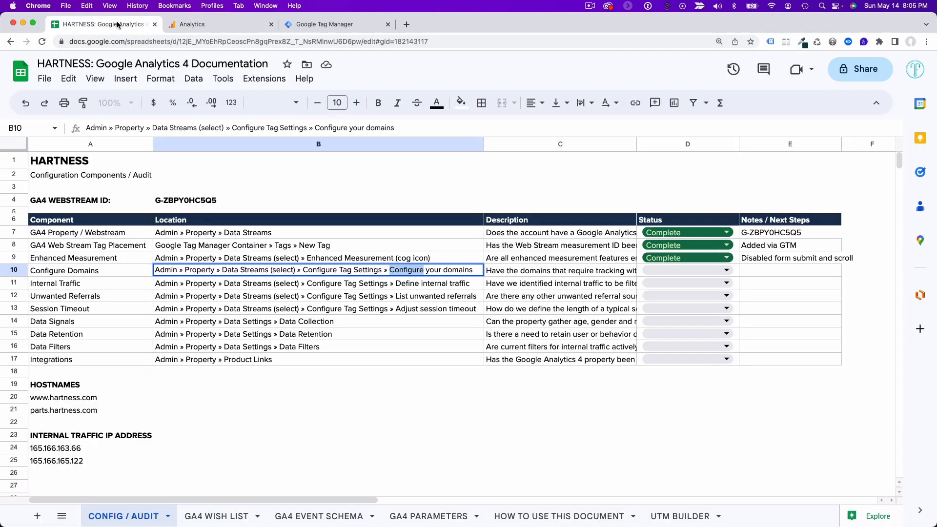
{"action": "double_click", "coordinate": [86, 398]}
{"action": "key", "text": "super+c"}
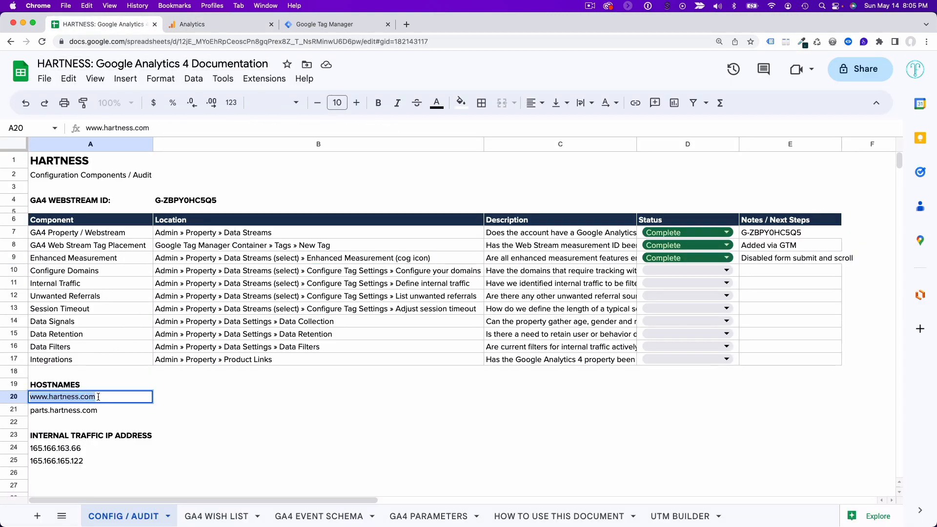
{"action": "left_click", "coordinate": [203, 29]}
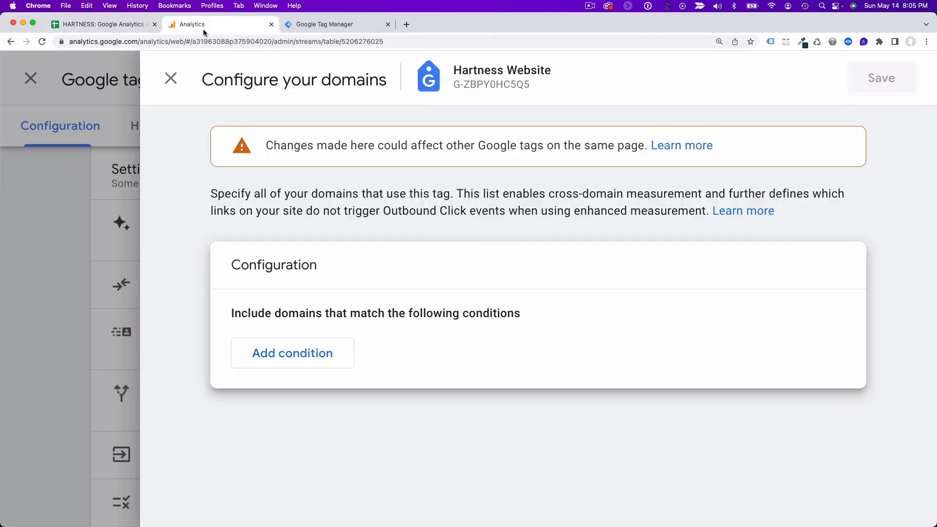
{"action": "left_click", "coordinate": [291, 353]}
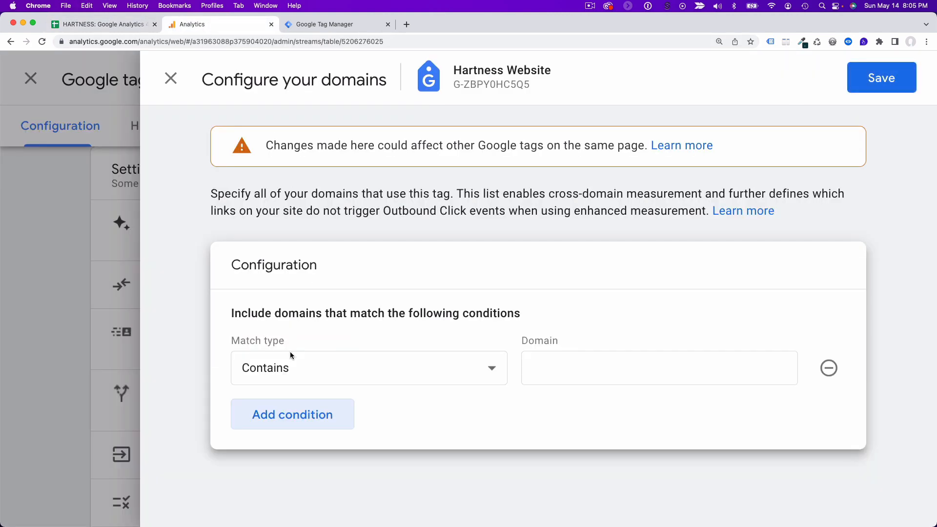
{"action": "left_click", "coordinate": [561, 372]}
{"action": "key", "text": "super+v"}
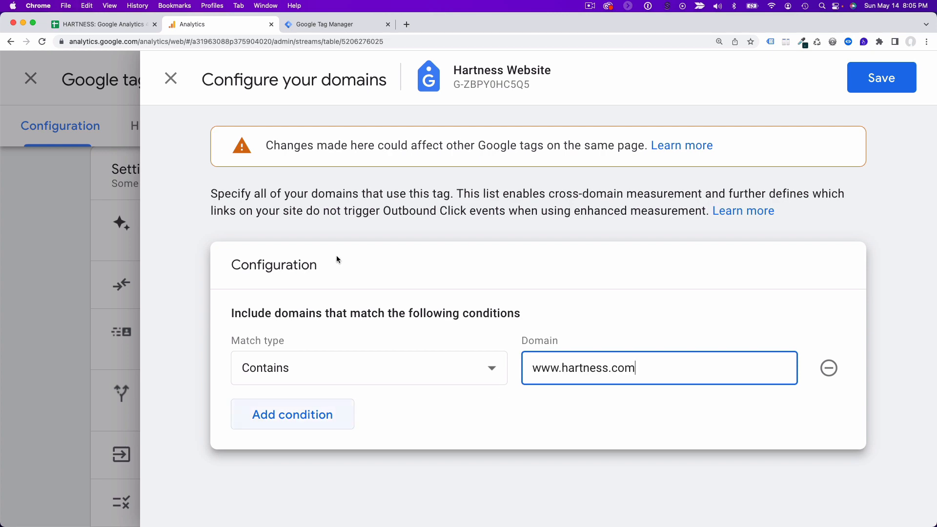
Step: Add a second Contains condition for parts.hartness.com, copied from the audit sheet, and save the domain configuration
{"action": "left_click", "coordinate": [123, 25]}
{"action": "key", "text": "Down"}
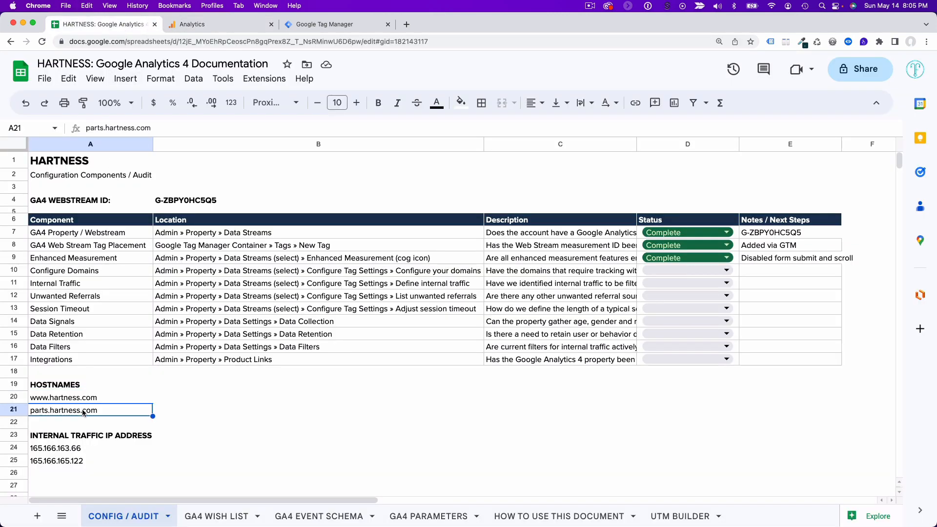
{"action": "key", "text": "super+c"}
{"action": "left_click", "coordinate": [205, 25]}
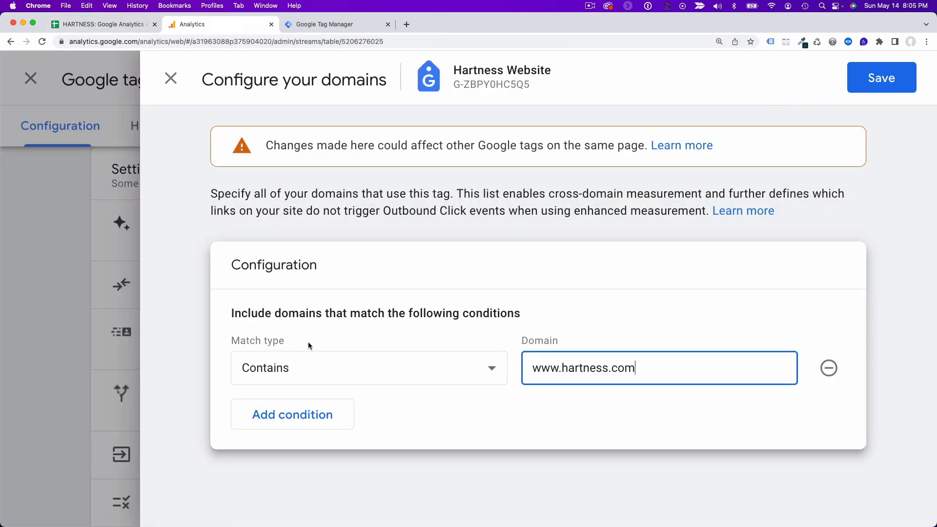
{"action": "left_click", "coordinate": [318, 414]}
{"action": "left_click", "coordinate": [563, 420]}
{"action": "key", "text": "super+v"}
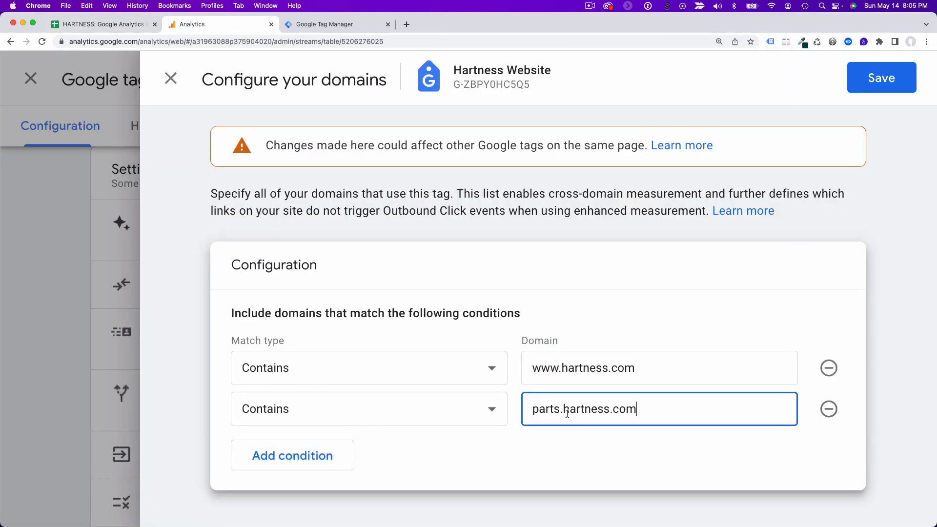
{"action": "left_click", "coordinate": [877, 88]}
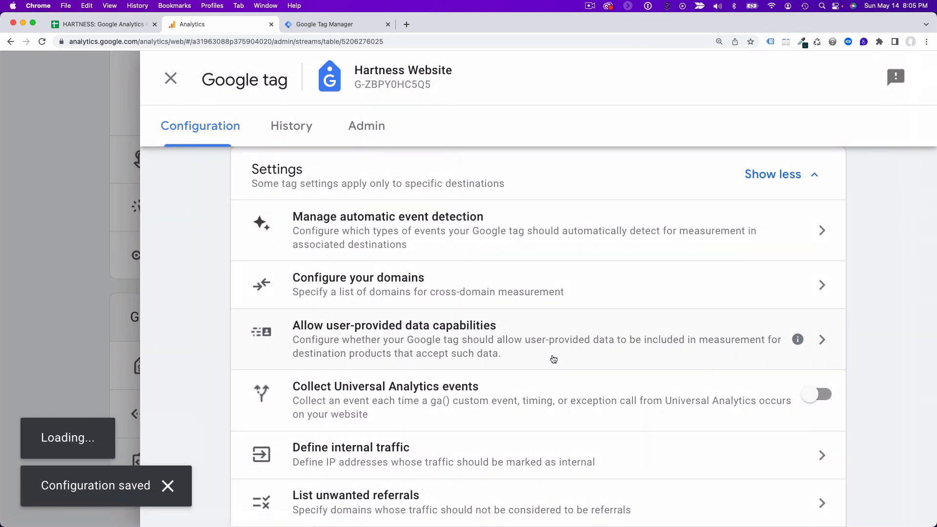
Step: Review and close the saved domain conditions, then set the Configure Domains status to Complete in the audit sheet
{"action": "left_click", "coordinate": [456, 287]}
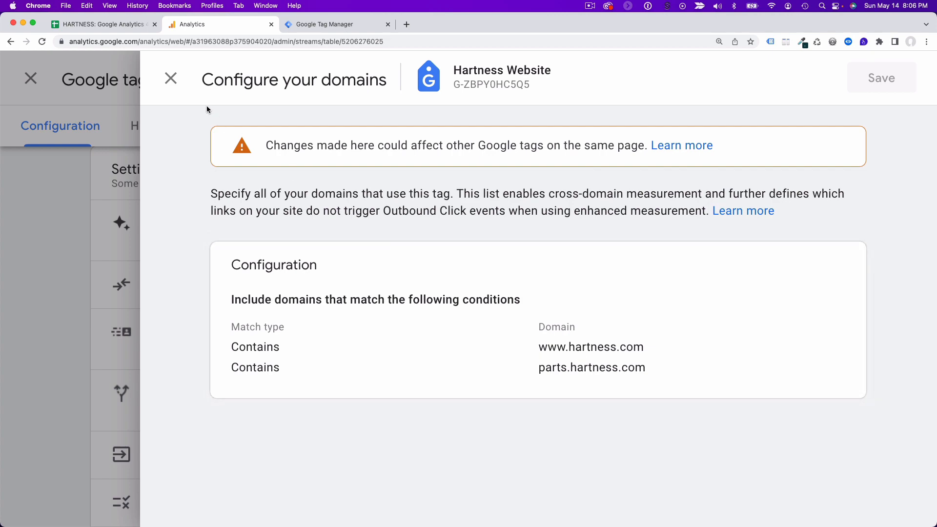
{"action": "left_click", "coordinate": [172, 80]}
{"action": "left_click", "coordinate": [125, 24]}
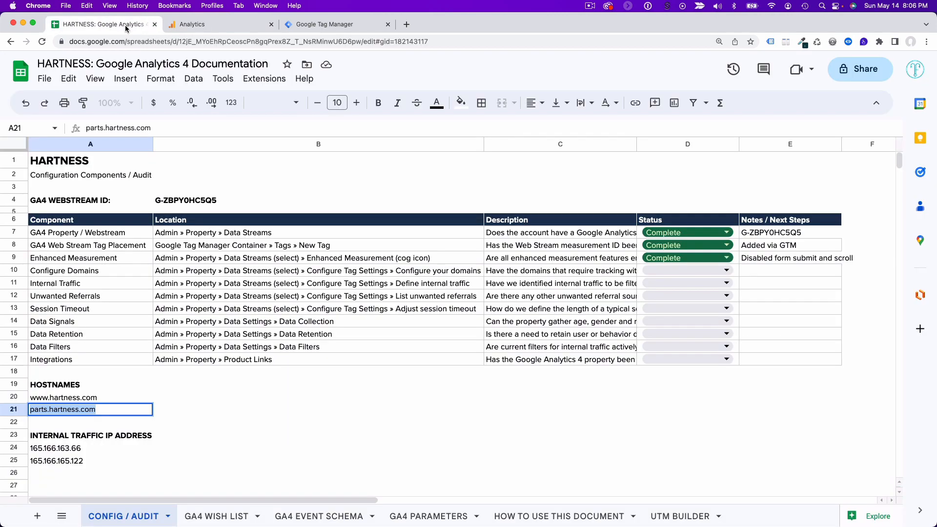
{"action": "left_click", "coordinate": [663, 270]}
{"action": "left_click", "coordinate": [699, 324]}
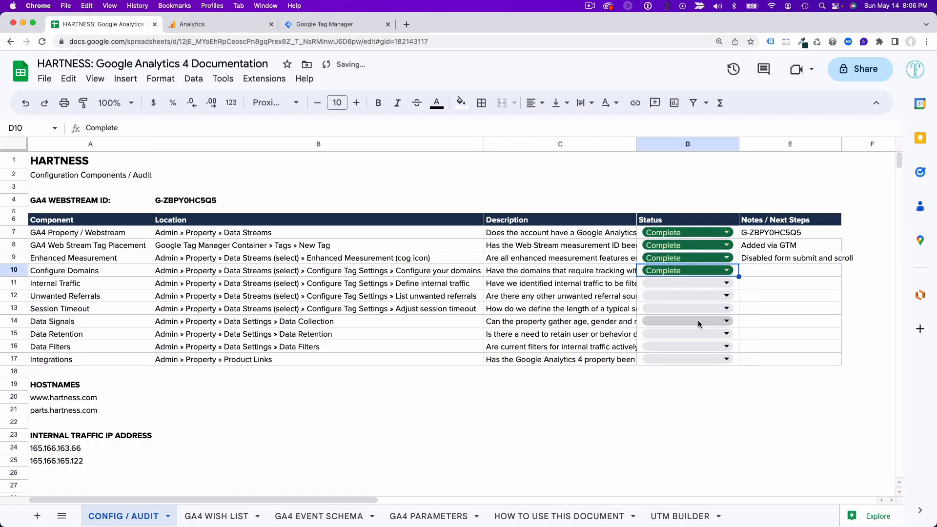
Step: Enter the note "See domain list below" for the Configure Domains component in the audit sheet
{"action": "left_click", "coordinate": [756, 274]}
{"action": "type", "text": "See"}
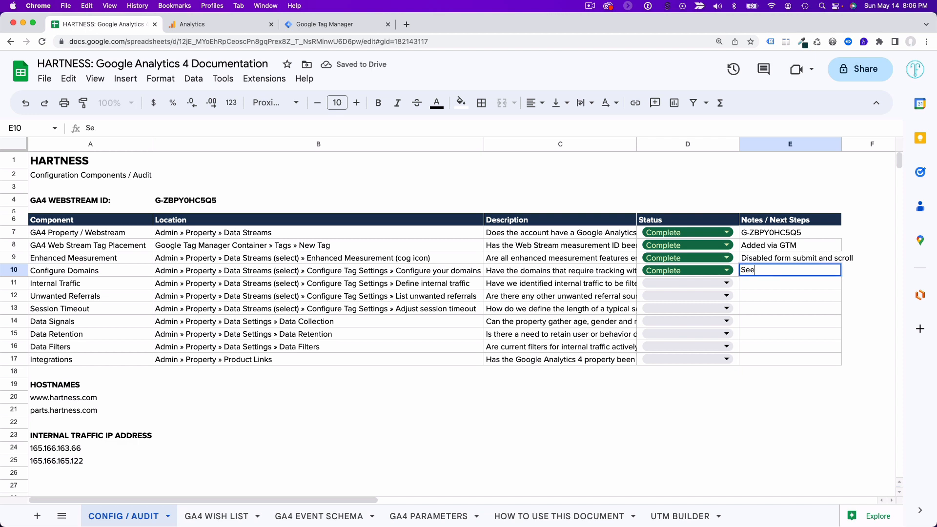
{"action": "type", "text": " domain a"}
{"action": "key", "text": "BackSpace"}
{"action": "type", "text": "be"}
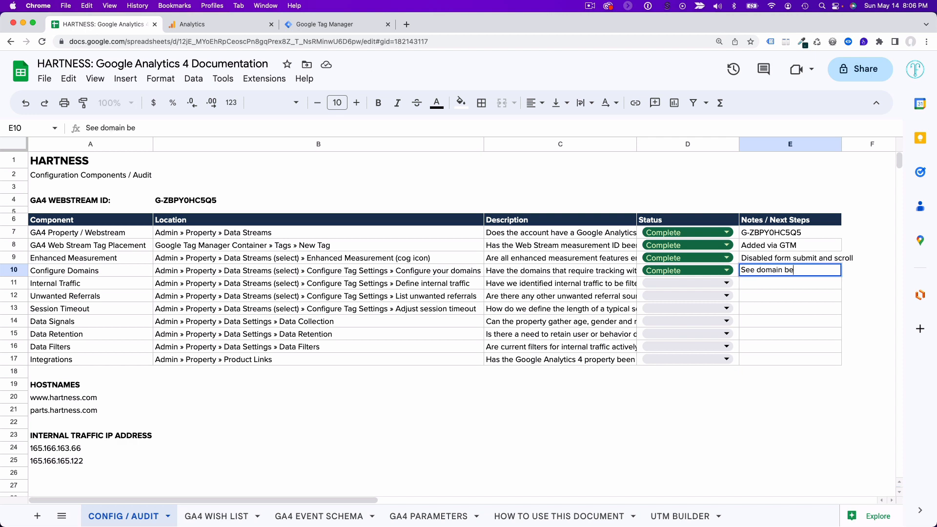
{"action": "type", "text": "leo"}
{"action": "key", "text": "BackSpace"}
{"action": "key", "text": "BackSpace"}
{"action": "key", "text": "BackSpace"}
{"action": "key", "text": "BackSpace"}
{"action": "type", "text": "list below"}
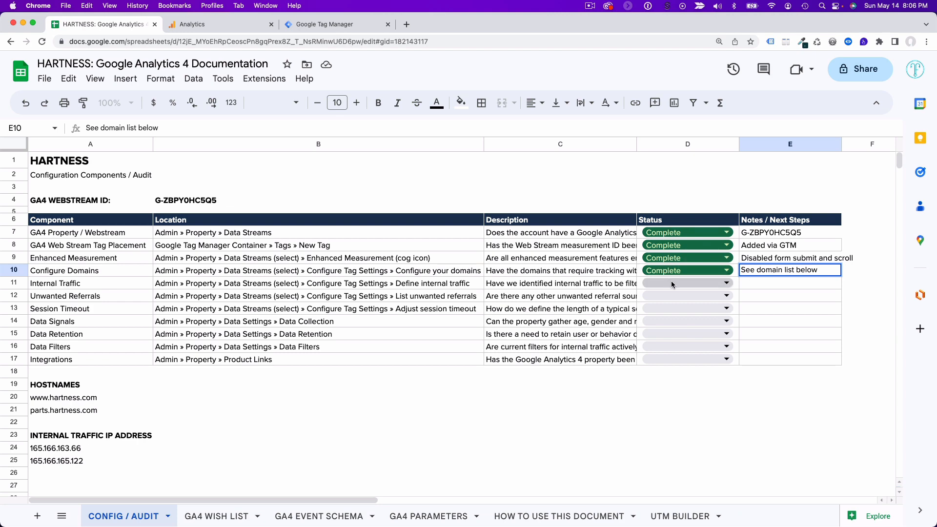
Step: Check the Internal Traffic item in the audit sheet and open the Define internal traffic settings in Google Analytics
{"action": "left_click", "coordinate": [107, 285]}
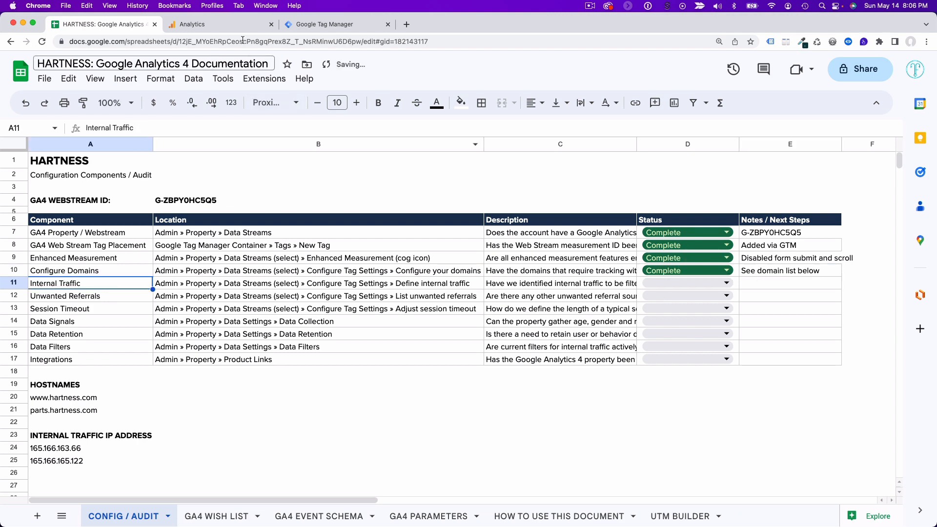
{"action": "left_click", "coordinate": [224, 26]}
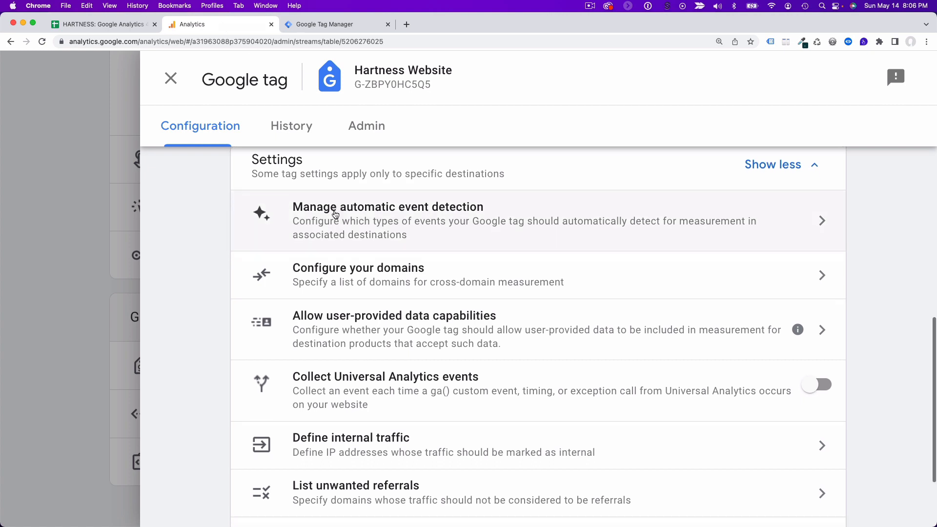
{"action": "scroll", "coordinate": [335, 215], "scroll_direction": "down", "scroll_amount": 2}
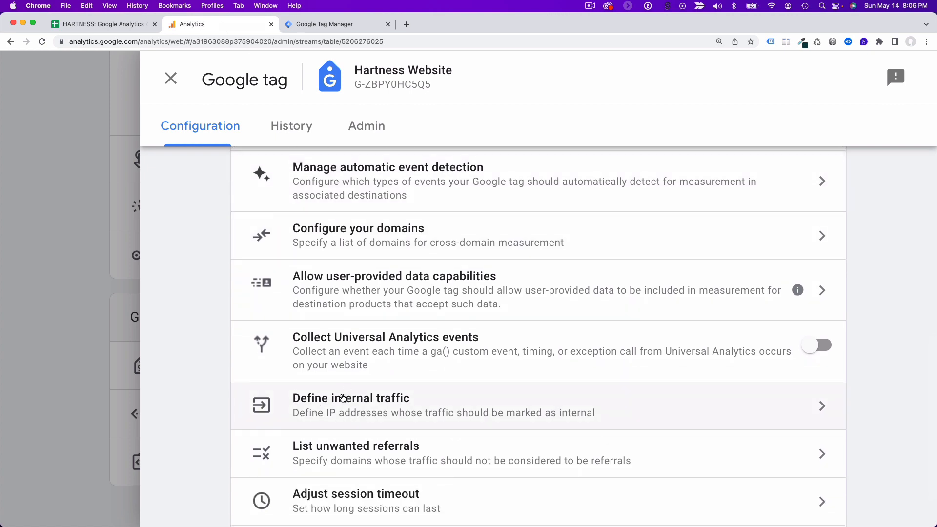
{"action": "left_click", "coordinate": [658, 404]}
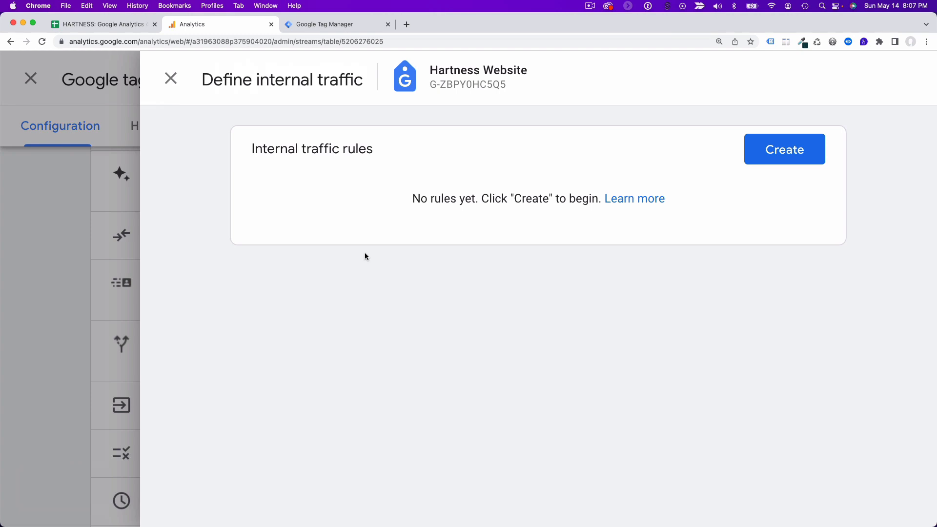
Step: Start a new internal traffic rule named Internal Traffic, keeping the traffic_type value internal
{"action": "left_click", "coordinate": [764, 158]}
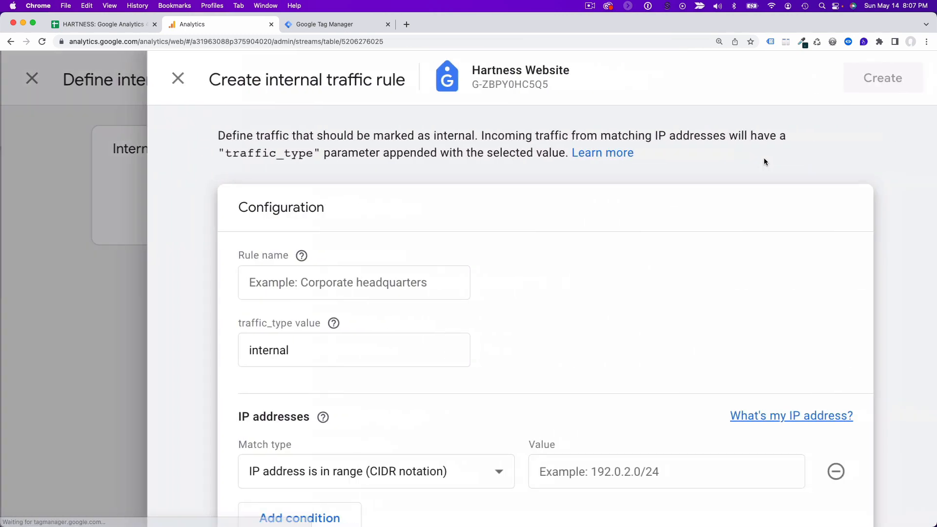
{"action": "scroll", "coordinate": [660, 217], "scroll_direction": "down", "scroll_amount": 2}
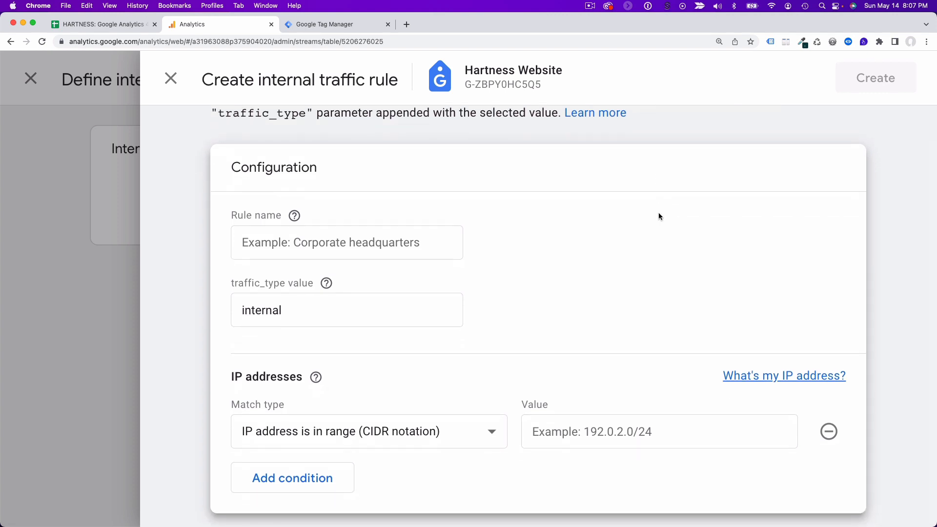
{"action": "left_click", "coordinate": [385, 247]}
{"action": "type", "text": "In"}
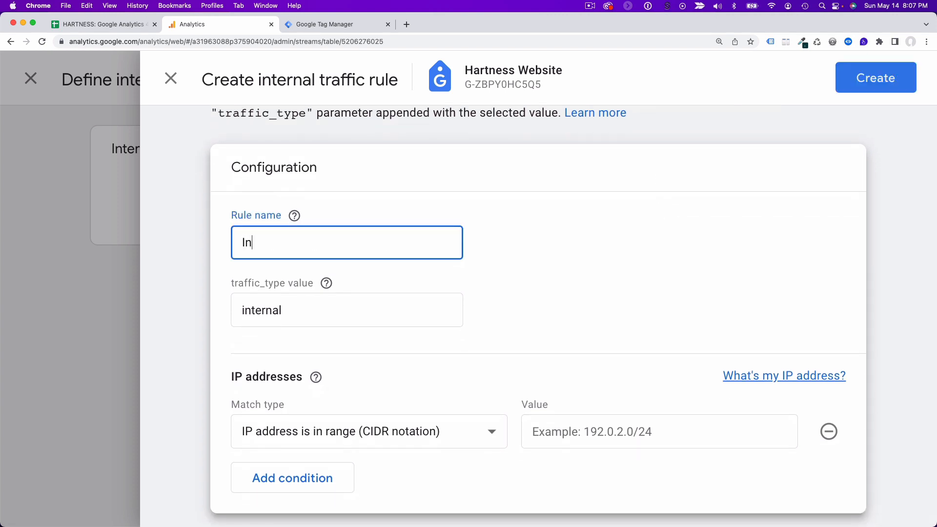
{"action": "type", "text": "ternal Traffic"}
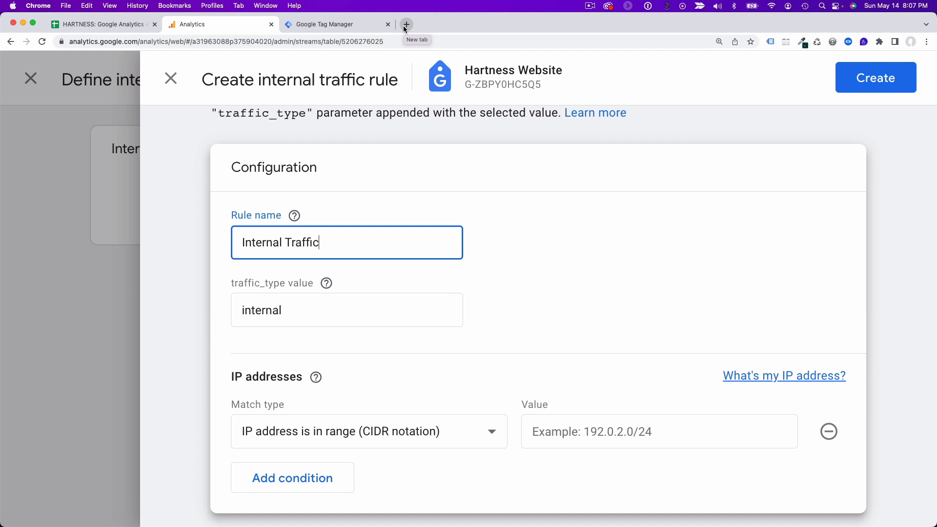
Step: Look up this computer's public IP address from the rule form and close the search results
{"action": "left_click", "coordinate": [762, 381]}
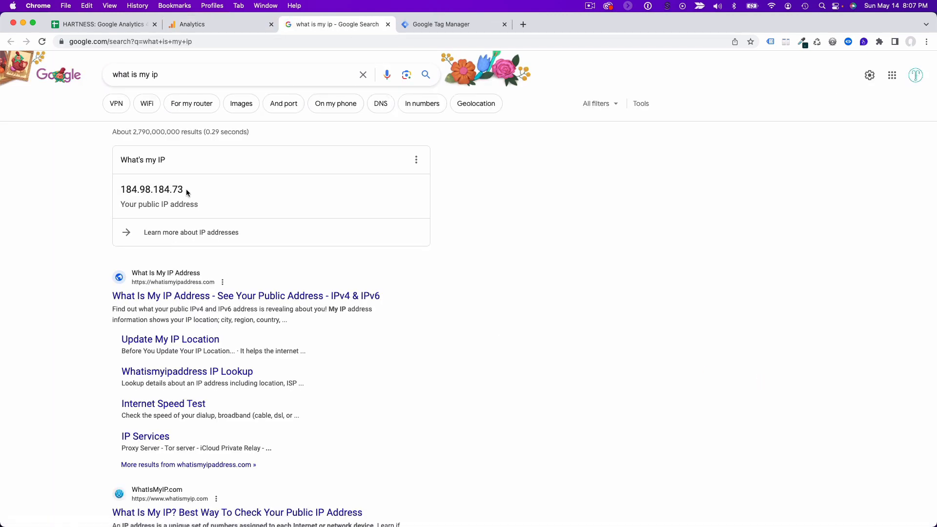
{"action": "left_click_drag", "start_coordinate": [187, 193], "coordinate": [119, 193]}
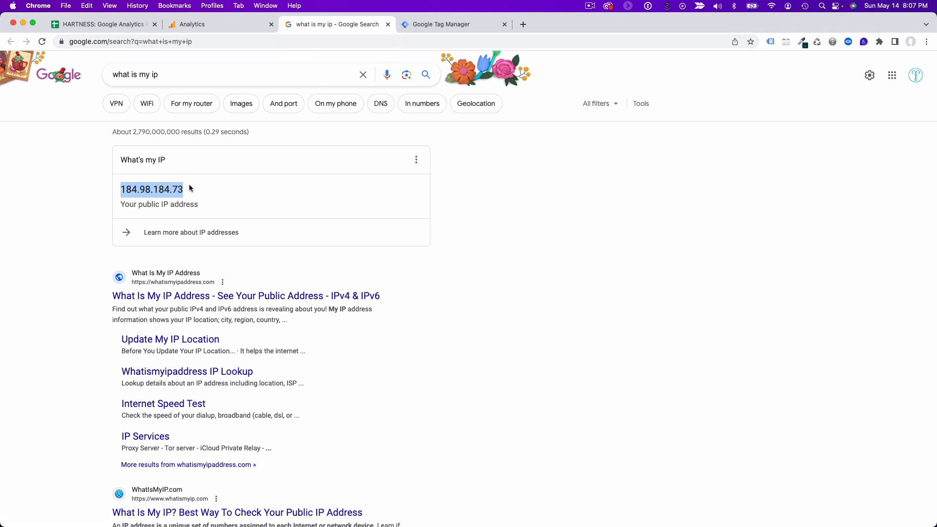
{"action": "left_click", "coordinate": [388, 25]}
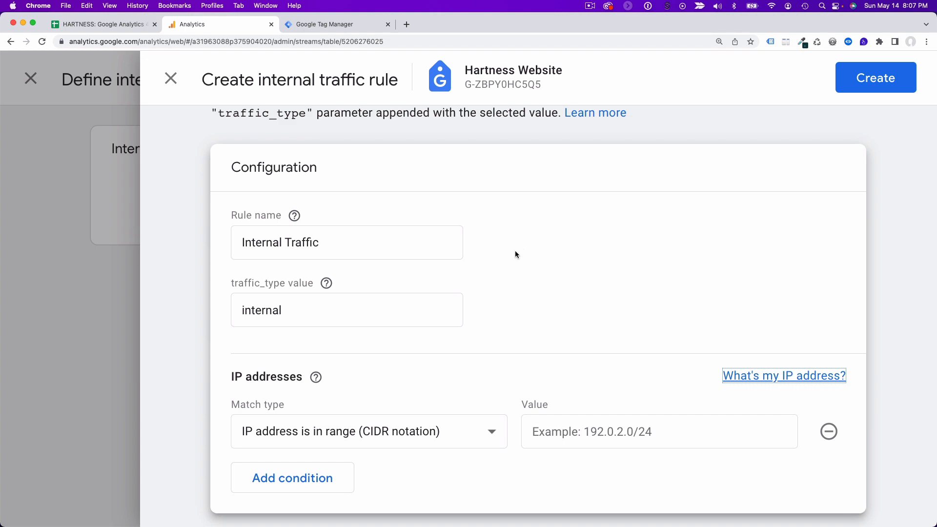
Step: Set the rule's first condition to IP address equals 165.166.163.66, copied from the audit sheet's internal traffic IP addresses
{"action": "left_click", "coordinate": [124, 24]}
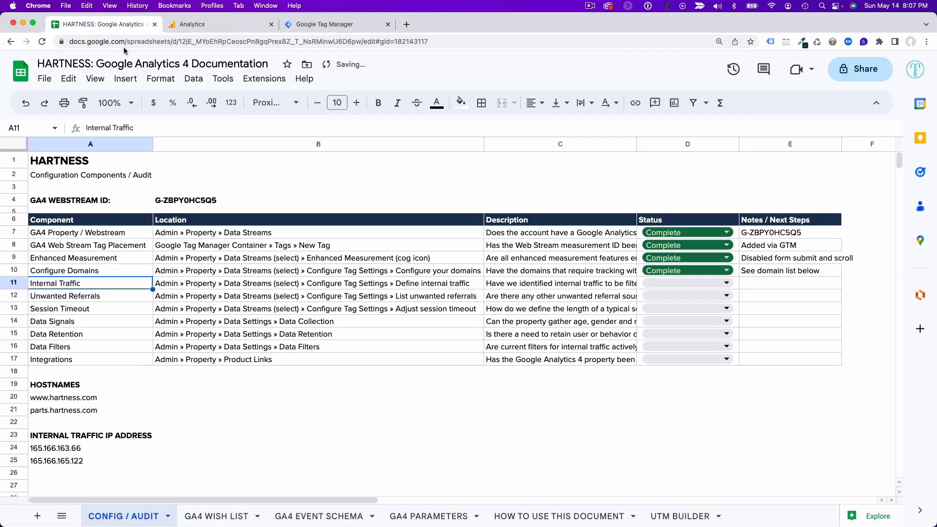
{"action": "left_click", "coordinate": [97, 447]}
{"action": "double_click", "coordinate": [98, 443]}
{"action": "key", "text": "super+c"}
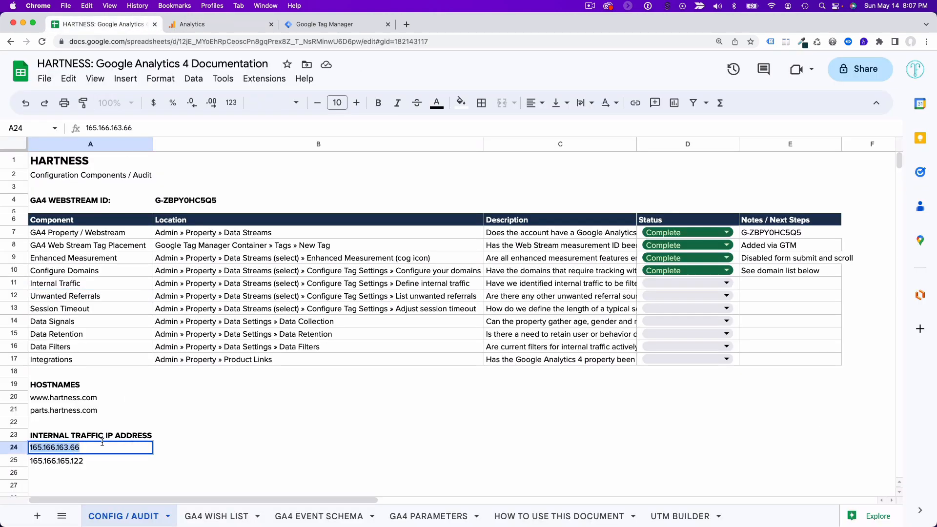
{"action": "left_click", "coordinate": [209, 26]}
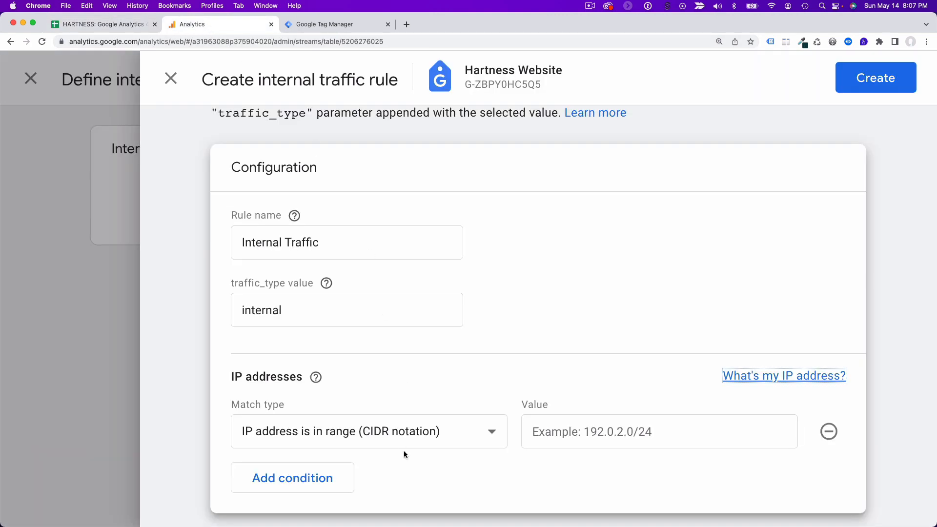
{"action": "left_click", "coordinate": [315, 434]}
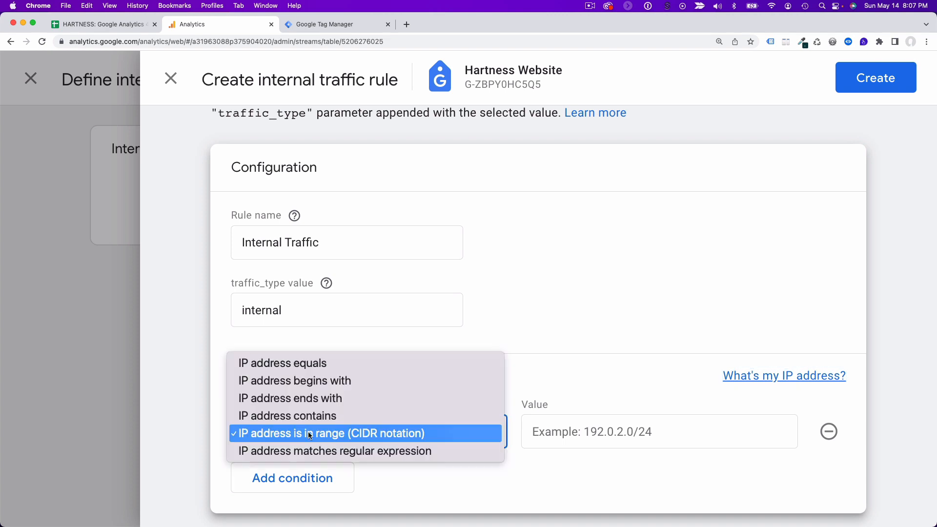
{"action": "left_click", "coordinate": [293, 366]}
{"action": "left_click", "coordinate": [282, 433]}
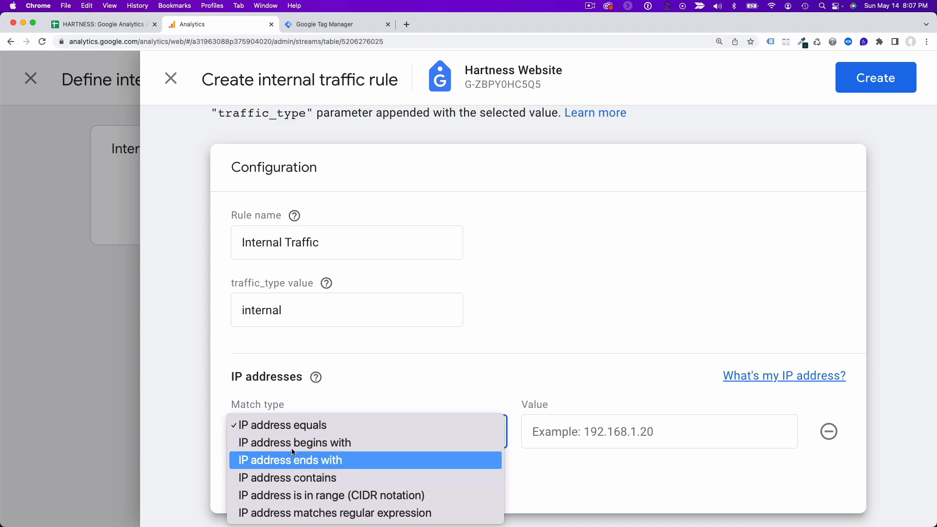
{"action": "left_click", "coordinate": [290, 425]}
{"action": "left_click", "coordinate": [553, 434]}
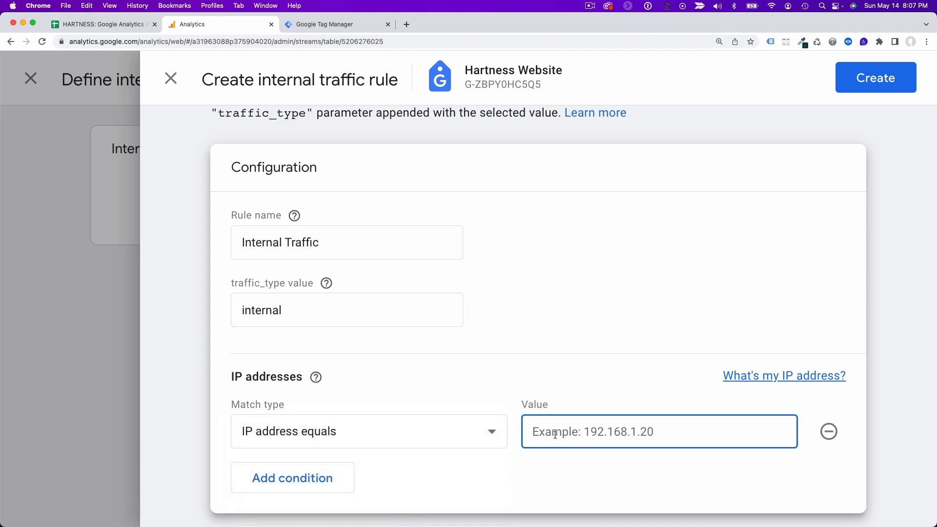
{"action": "key", "text": "super+v"}
Step: Add a second IP address equals condition and try to fill it with the second internal IP copied from the audit sheet
{"action": "left_click", "coordinate": [301, 478]}
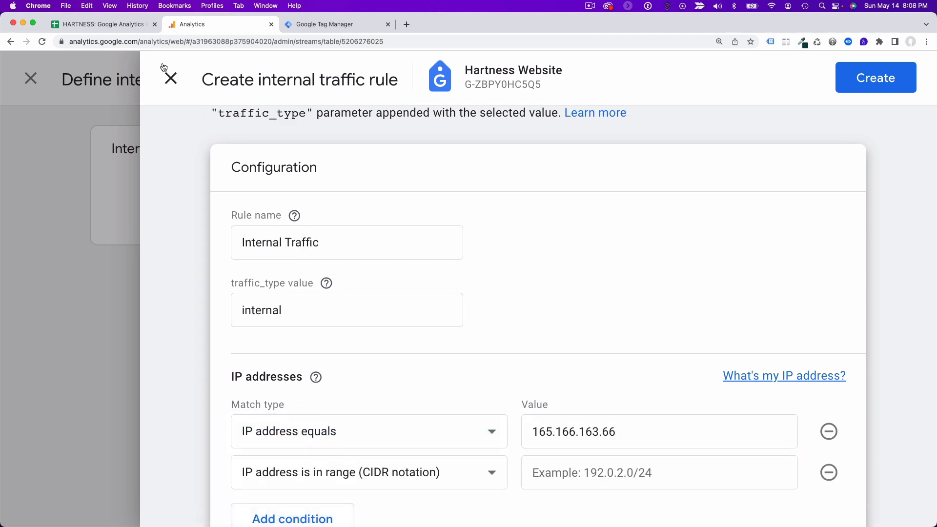
{"action": "left_click", "coordinate": [95, 24]}
{"action": "left_click", "coordinate": [58, 461]}
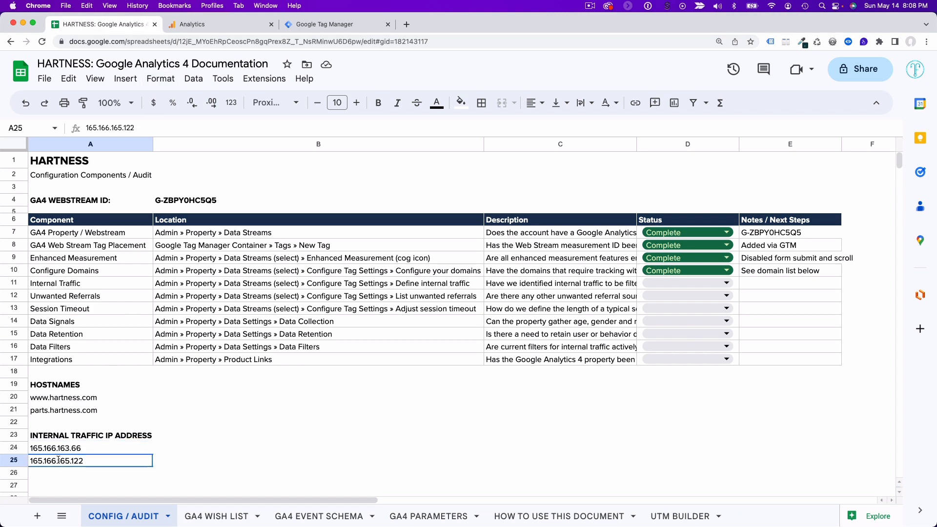
{"action": "double_click", "coordinate": [58, 460]}
{"action": "double_click", "coordinate": [57, 461]}
{"action": "key", "text": "super+c"}
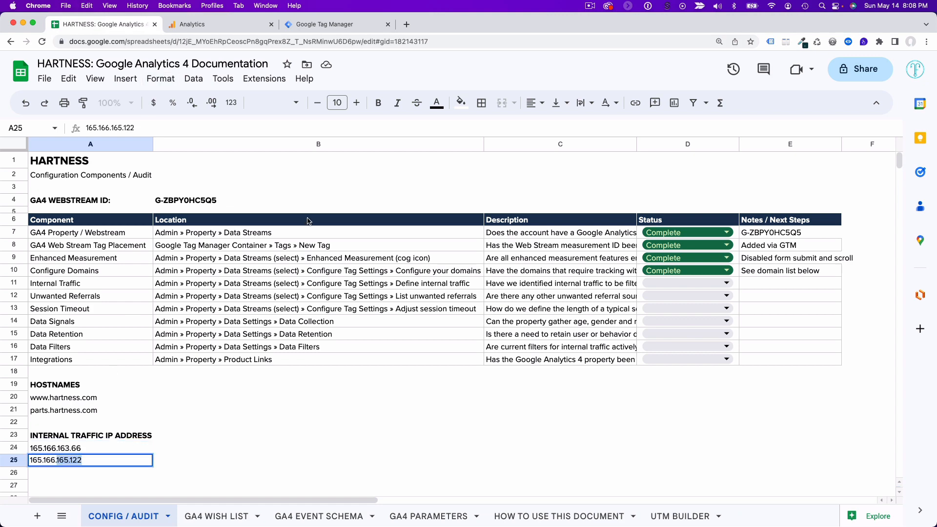
{"action": "left_click", "coordinate": [218, 27]}
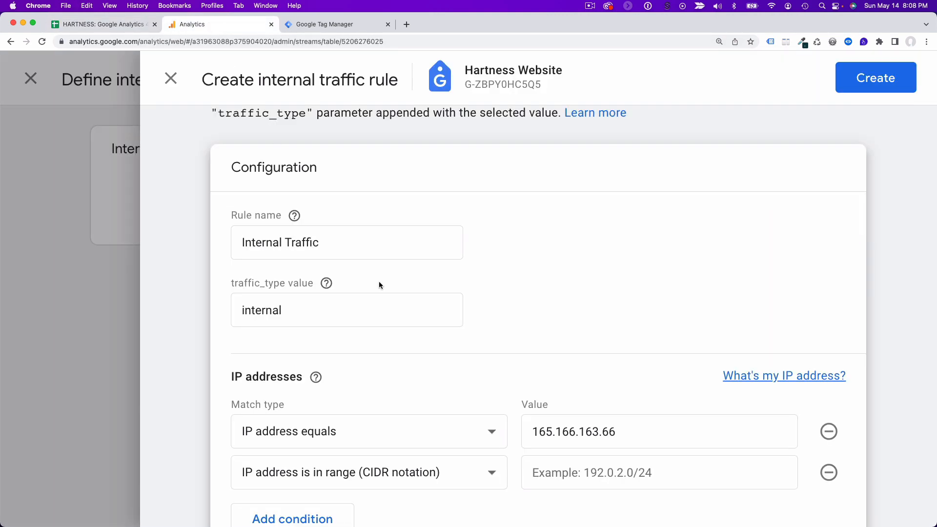
{"action": "left_click", "coordinate": [578, 473]}
{"action": "left_click", "coordinate": [376, 476]}
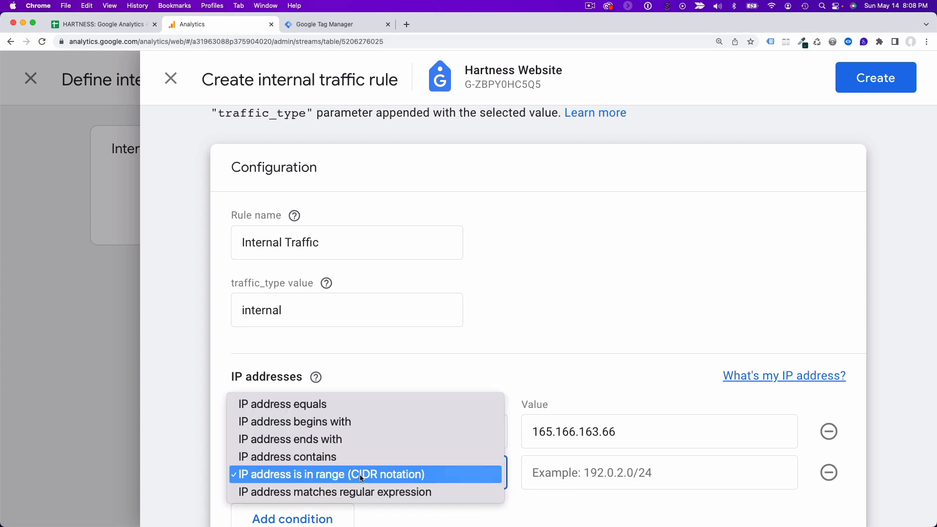
{"action": "left_click", "coordinate": [318, 407]}
{"action": "left_click", "coordinate": [560, 473]}
{"action": "key", "text": "super+v"}
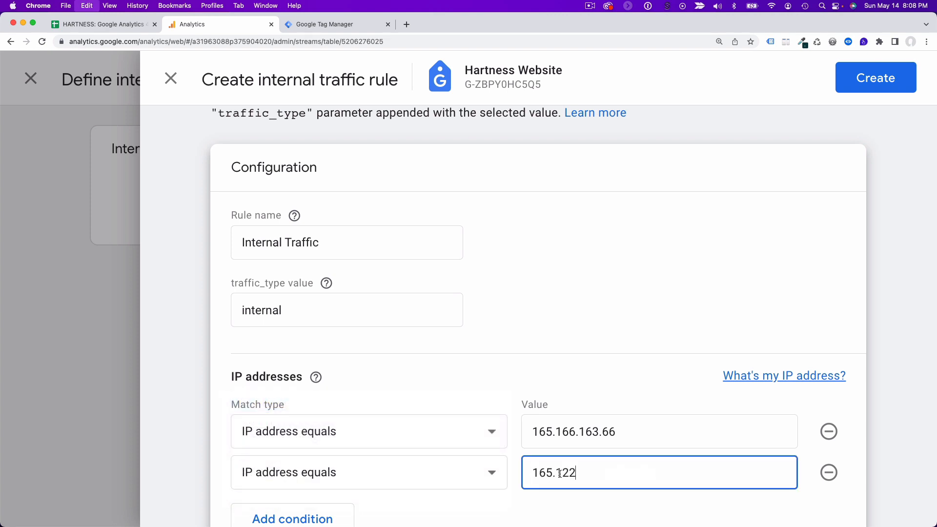
{"action": "left_click", "coordinate": [83, 27]}
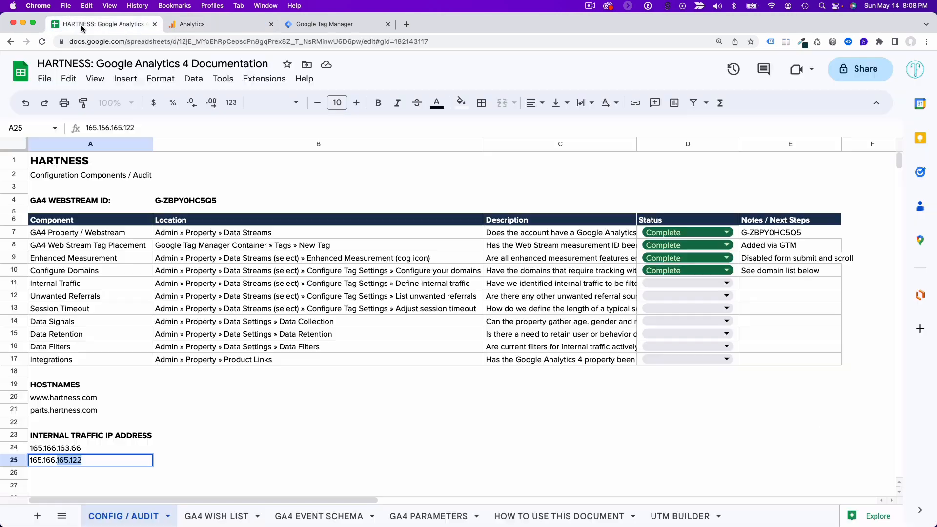
{"action": "left_click", "coordinate": [94, 460]}
{"action": "left_click_drag", "start_coordinate": [31, 460], "coordinate": [87, 460]}
{"action": "key", "text": "super+c"}
{"action": "left_click", "coordinate": [220, 23]}
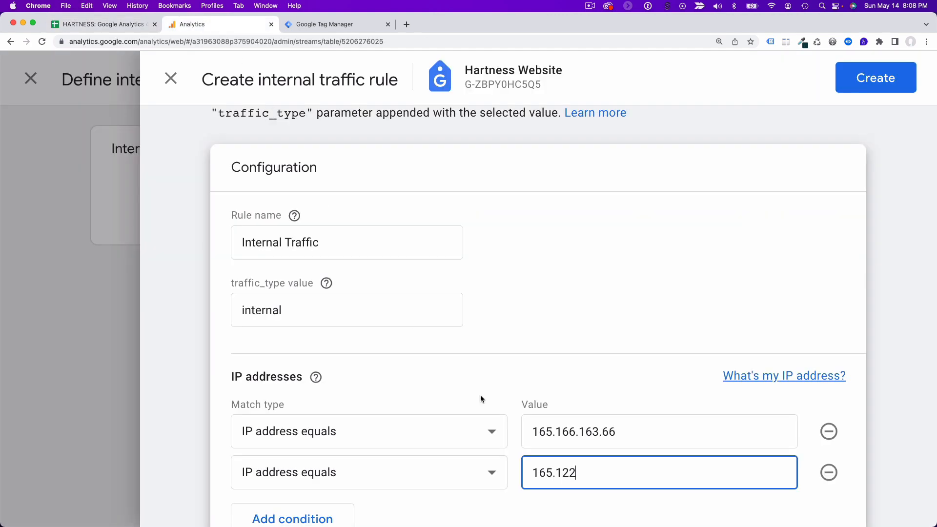
{"action": "double_click", "coordinate": [538, 463]}
{"action": "key", "text": "super+v"}
{"action": "left_click", "coordinate": [851, 84]}
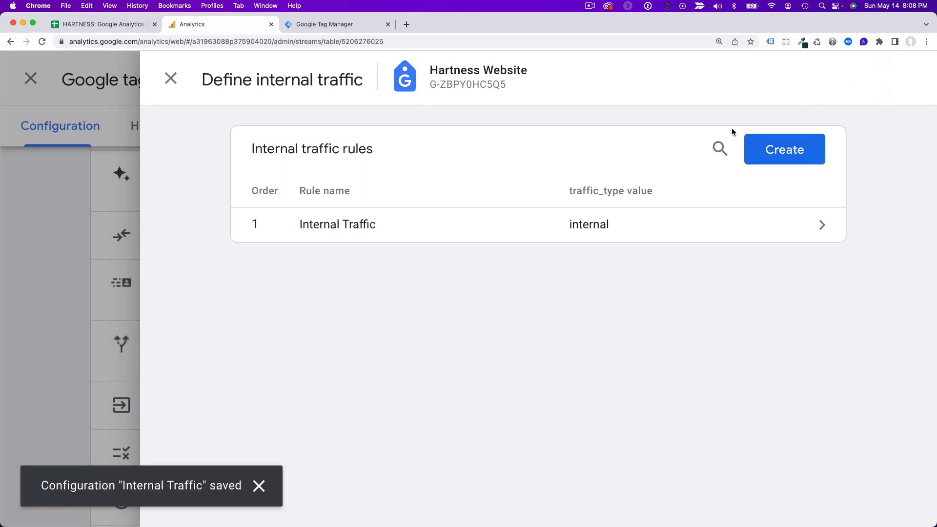
Step: Review the saved Internal Traffic rule and its IP address conditions, and close it without changes
{"action": "left_click", "coordinate": [366, 228]}
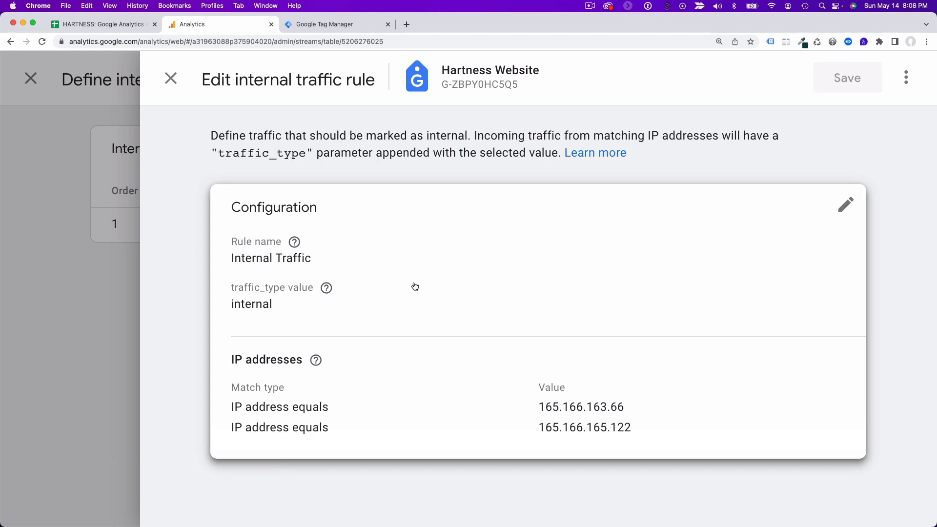
{"action": "left_click", "coordinate": [170, 79]}
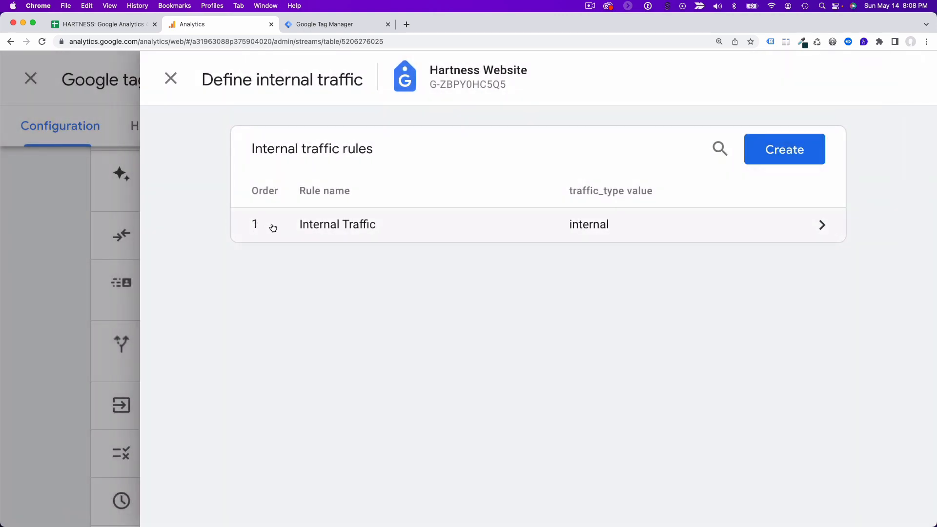
{"action": "left_click", "coordinate": [517, 233]}
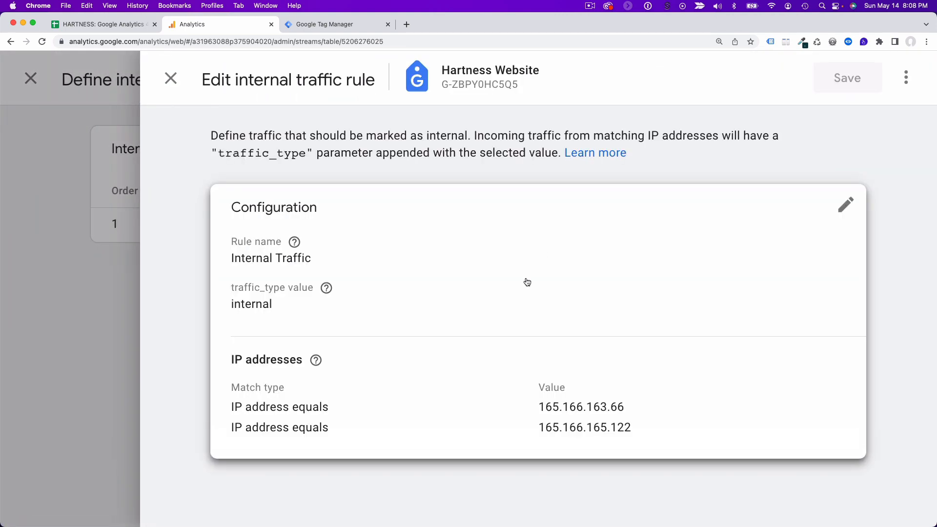
{"action": "left_click", "coordinate": [668, 362]}
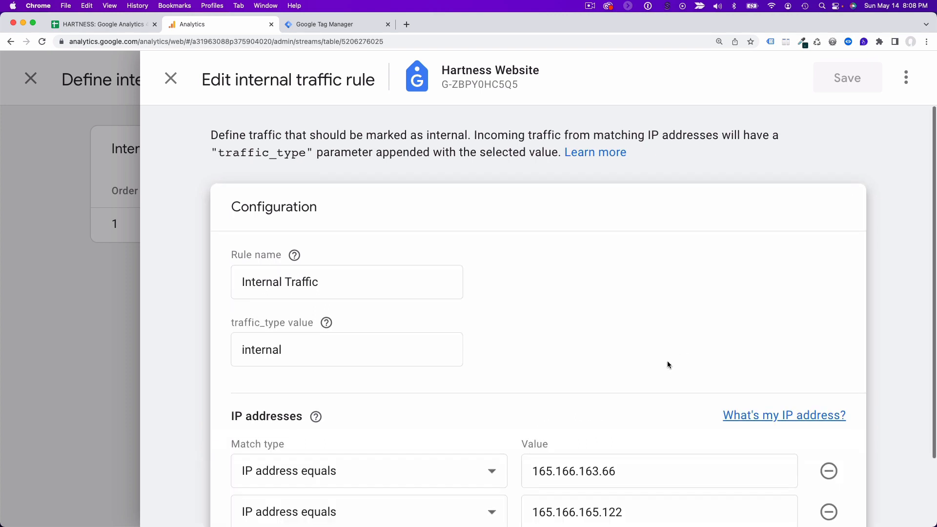
{"action": "scroll", "coordinate": [477, 479], "scroll_direction": "down", "scroll_amount": 2}
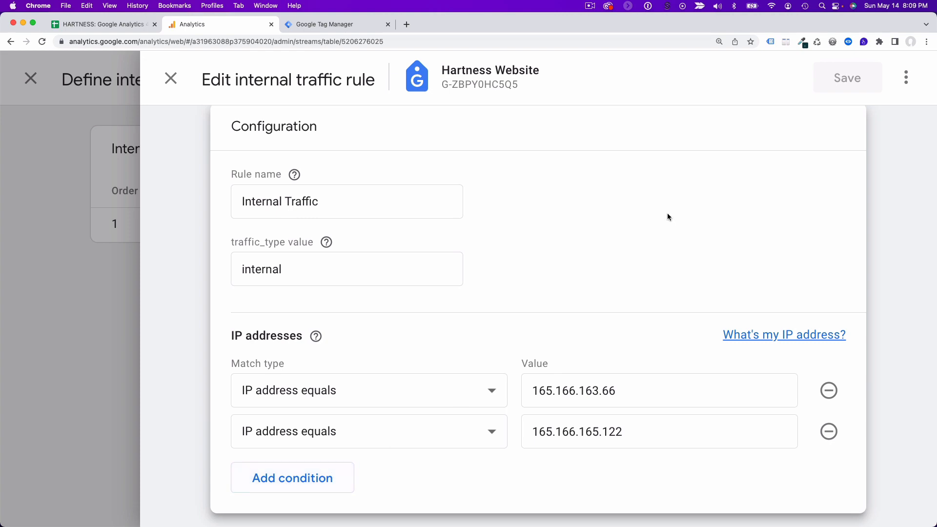
{"action": "left_click", "coordinate": [178, 83]}
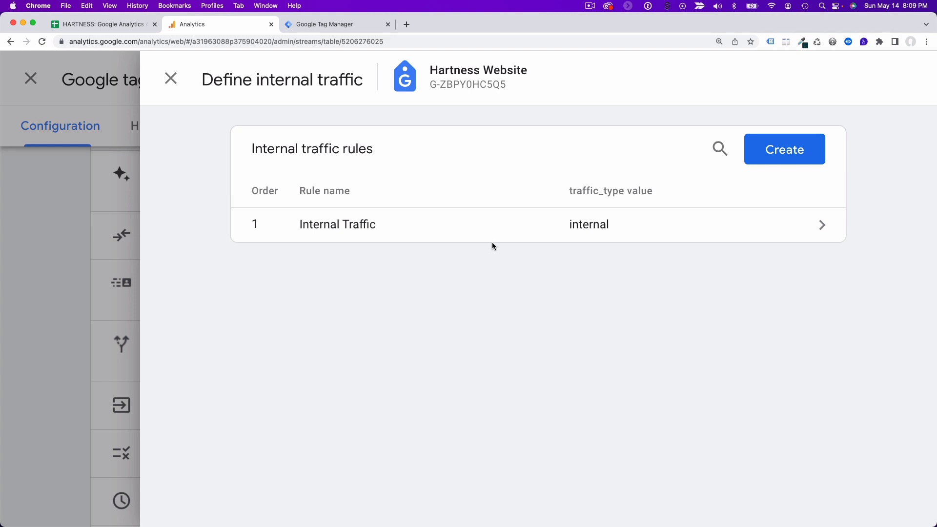
Step: Recheck the Internal Traffic rule's conditions, and mark Internal Traffic as Complete in the audit sheet with the note "See ip address list below"
{"action": "left_click", "coordinate": [394, 236]}
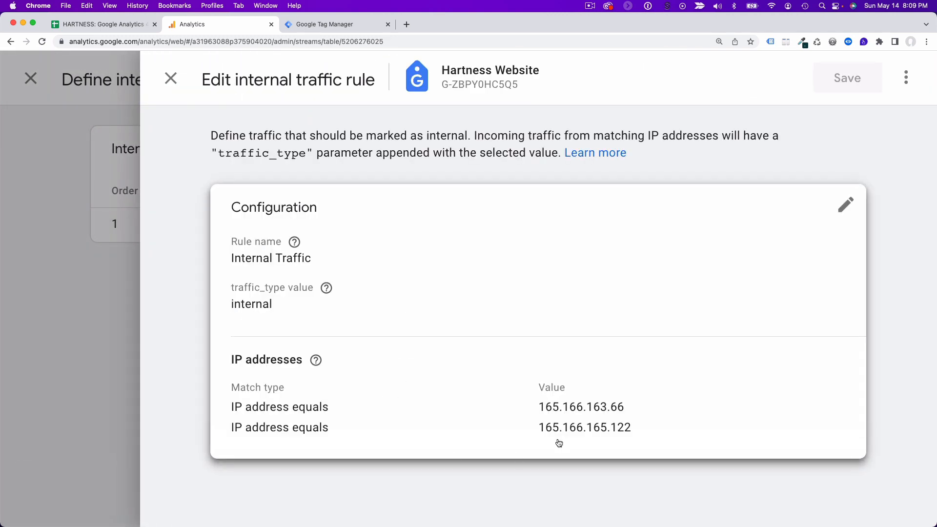
{"action": "left_click", "coordinate": [173, 88]}
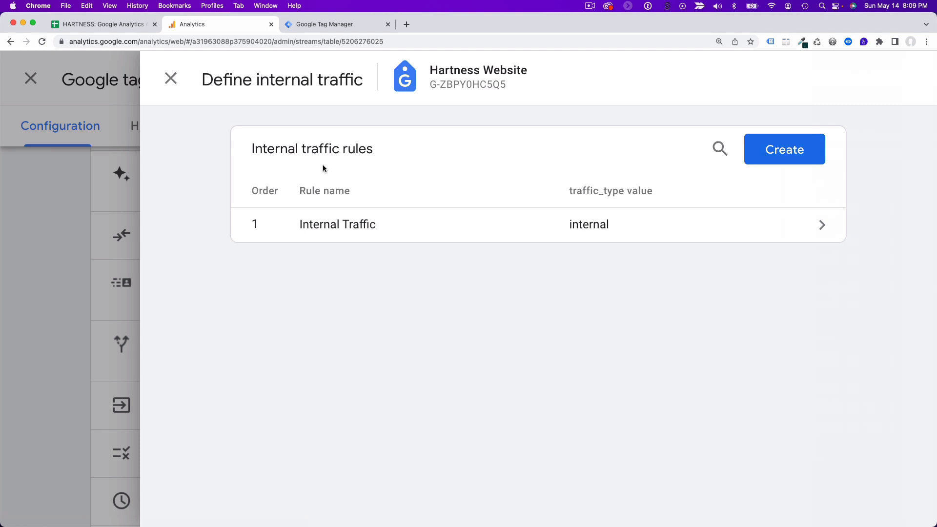
{"action": "left_click", "coordinate": [127, 25]}
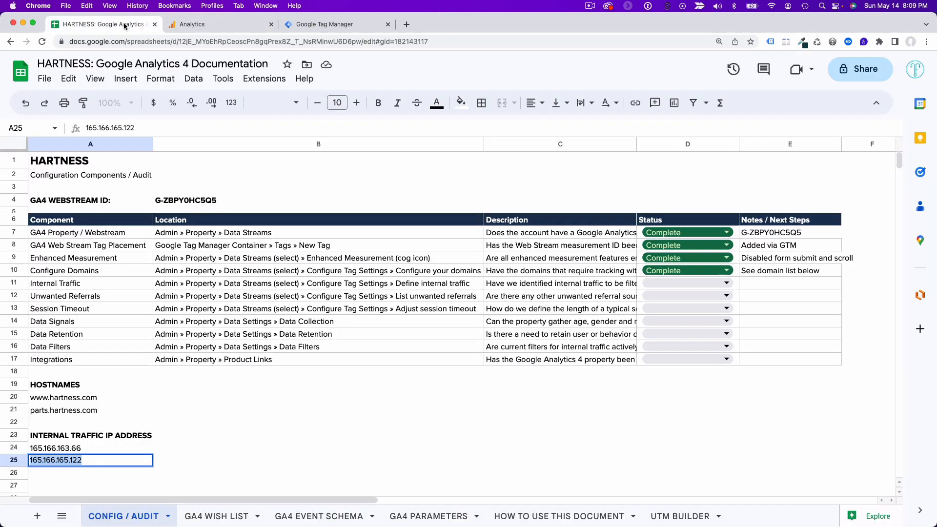
{"action": "left_click", "coordinate": [720, 284]}
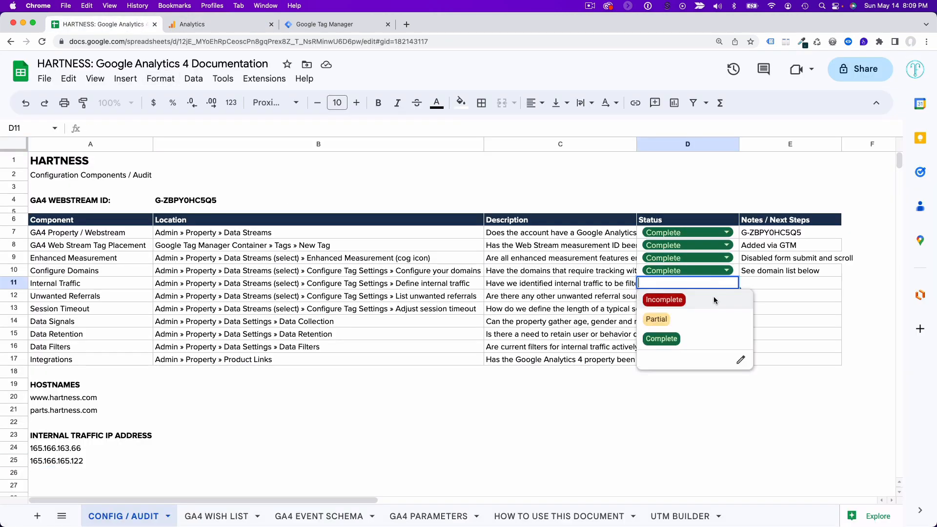
{"action": "left_click", "coordinate": [711, 338]}
{"action": "left_click", "coordinate": [757, 286]}
{"action": "type", "text": "See i"}
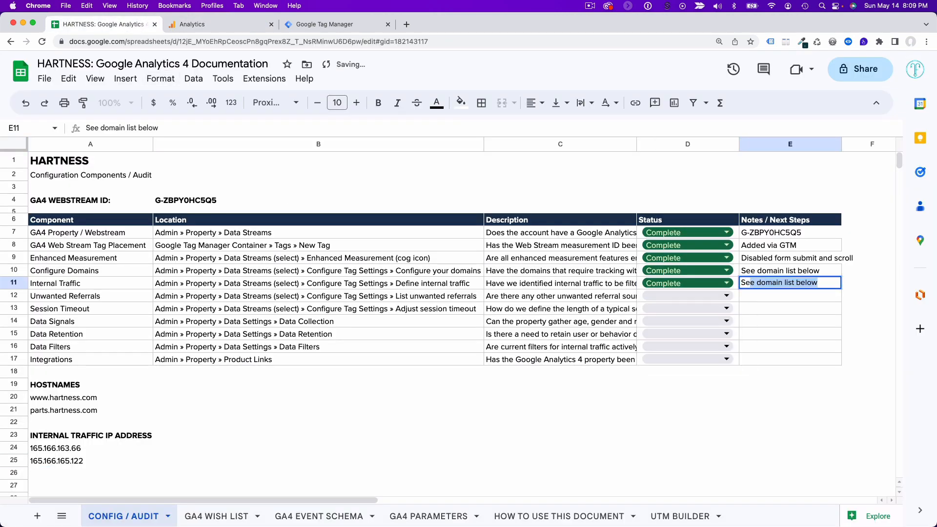
{"action": "type", "text": "p addr"}
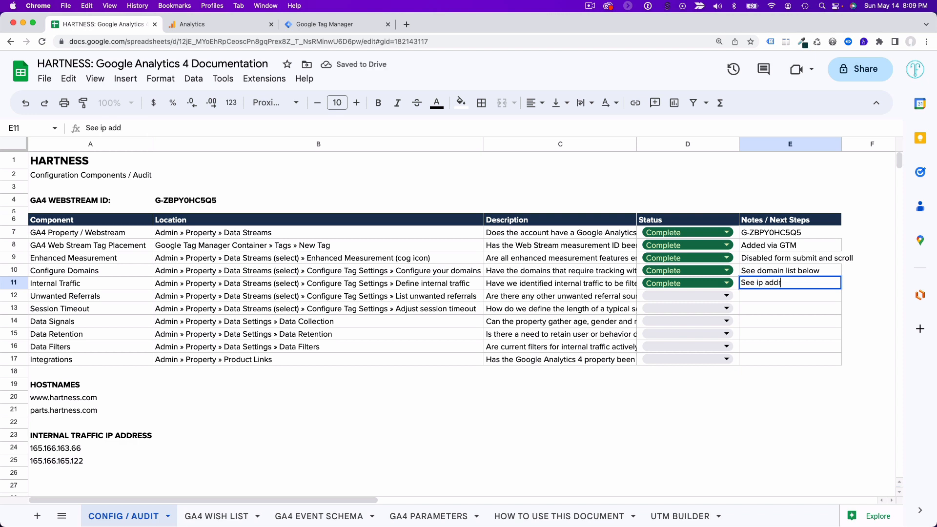
{"action": "type", "text": "ess list below"}
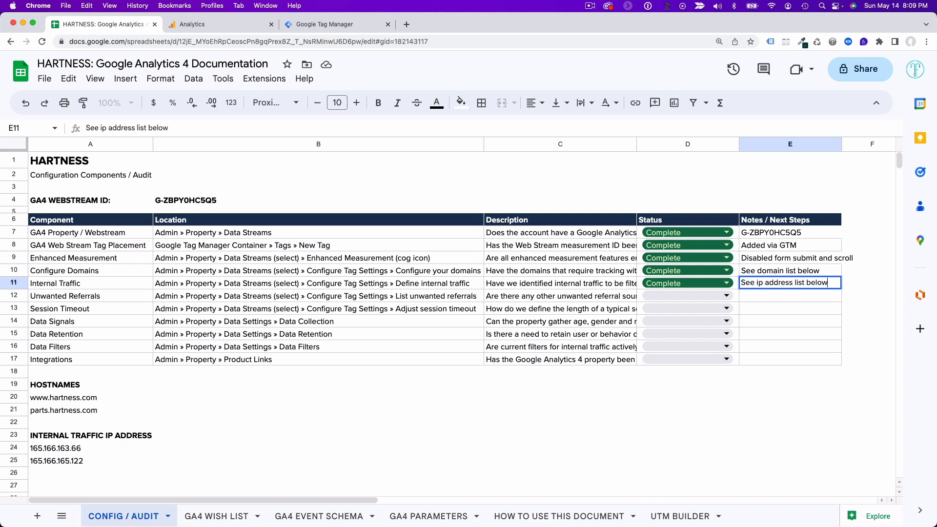
{"action": "left_click", "coordinate": [770, 297]}
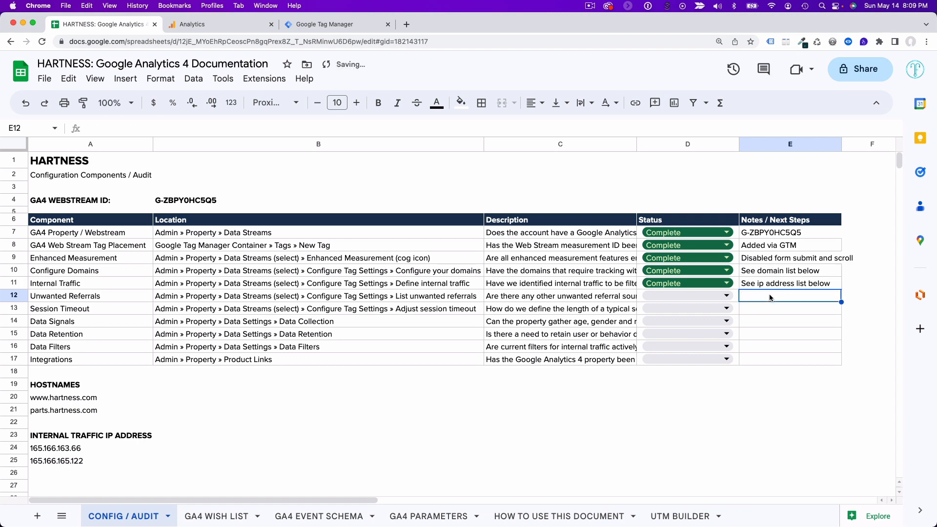
Step: Open the Google tag's List unwanted referrals settings in Analytics, and return to the audit sheet for the hostname
{"action": "left_click", "coordinate": [232, 25]}
{"action": "left_click", "coordinate": [172, 79]}
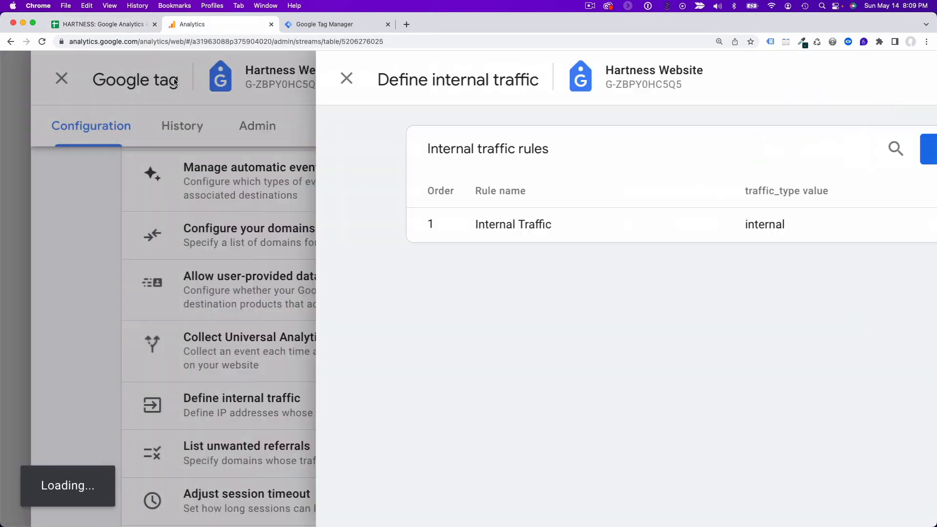
{"action": "scroll", "coordinate": [381, 359], "scroll_direction": "down", "scroll_amount": 1}
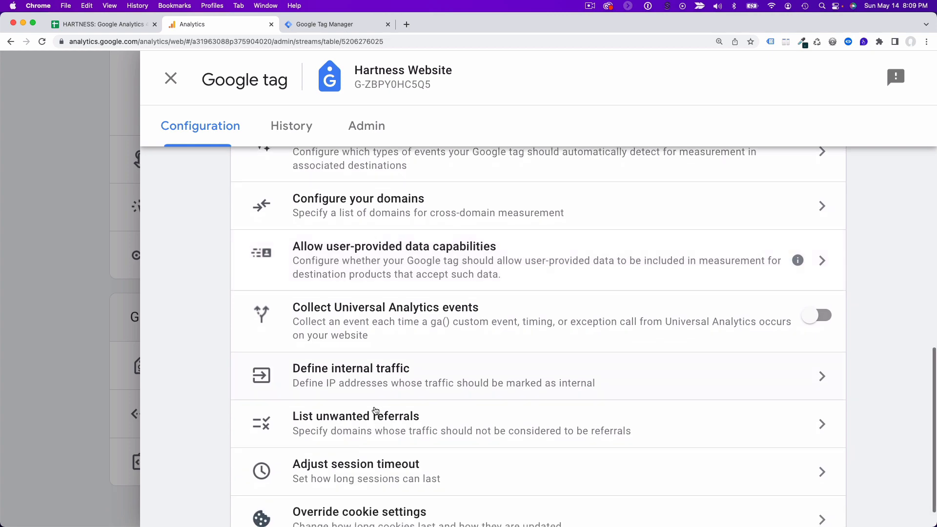
{"action": "left_click", "coordinate": [344, 425]}
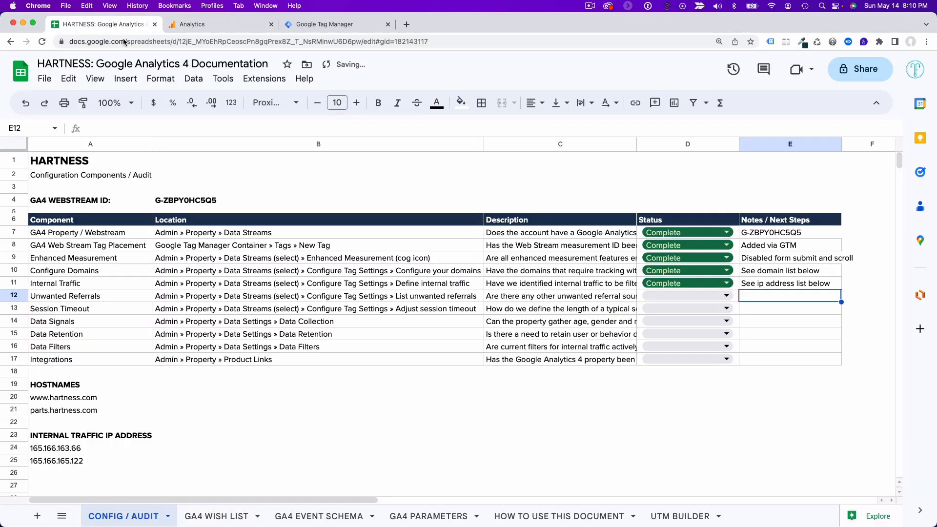
{"action": "left_click", "coordinate": [98, 24]}
{"action": "mouse_move", "coordinate": [70, 396]}
{"action": "left_mouse_down"}
{"action": "mouse_move", "coordinate": [69, 411]}
{"action": "mouse_move", "coordinate": [62, 401]}
{"action": "left_mouse_up"}
{"action": "left_click", "coordinate": [71, 412]}
{"action": "double_click", "coordinate": [58, 399]}
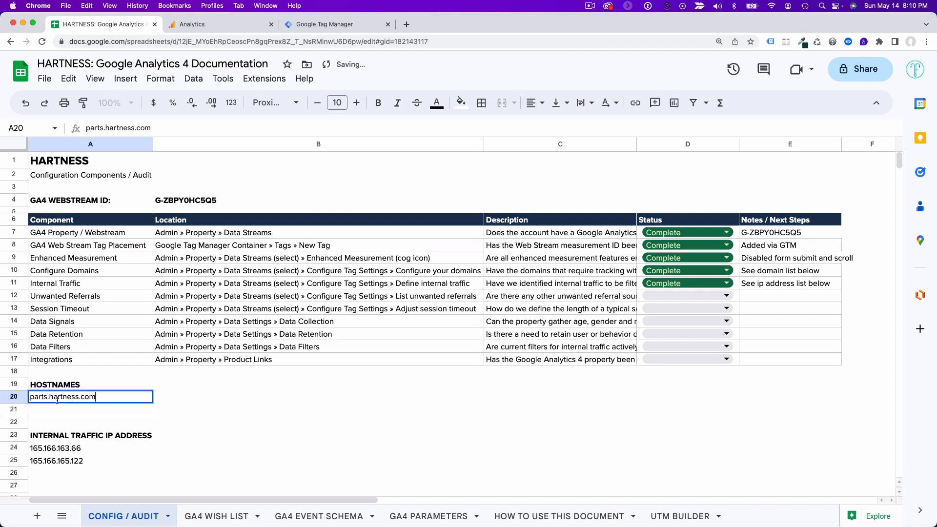
{"action": "left_click", "coordinate": [175, 402]}
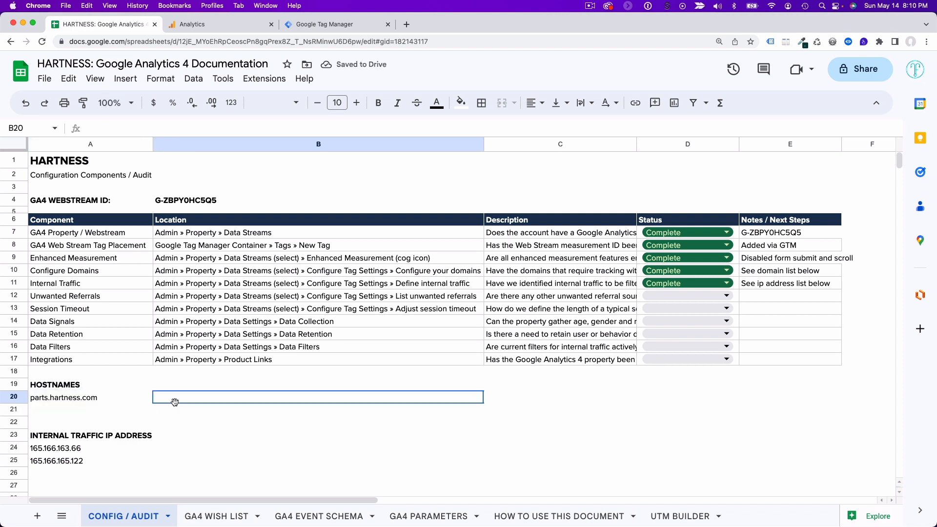
{"action": "key", "text": "ctrl+z"}
{"action": "double_click", "coordinate": [87, 401]}
{"action": "left_click_drag", "start_coordinate": [49, 397], "coordinate": [112, 399]}
{"action": "key", "text": "super+c"}
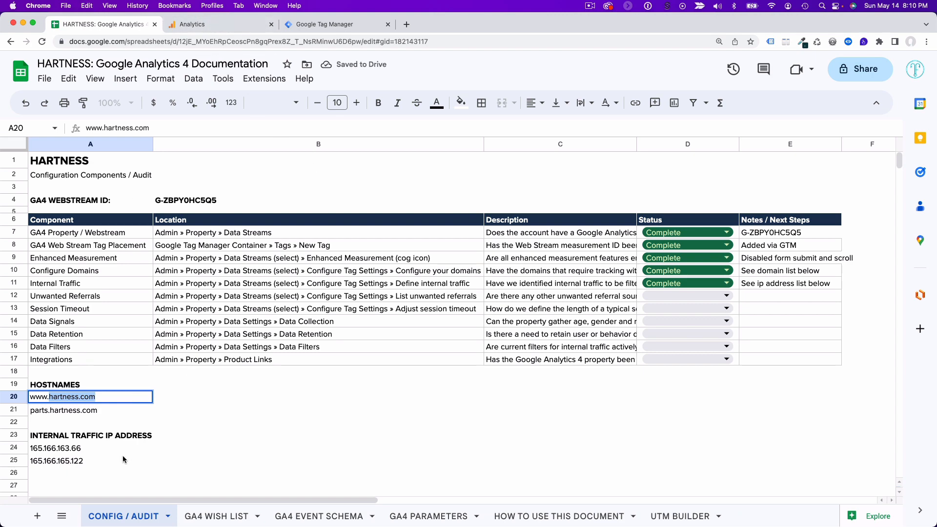
{"action": "left_click", "coordinate": [217, 24]}
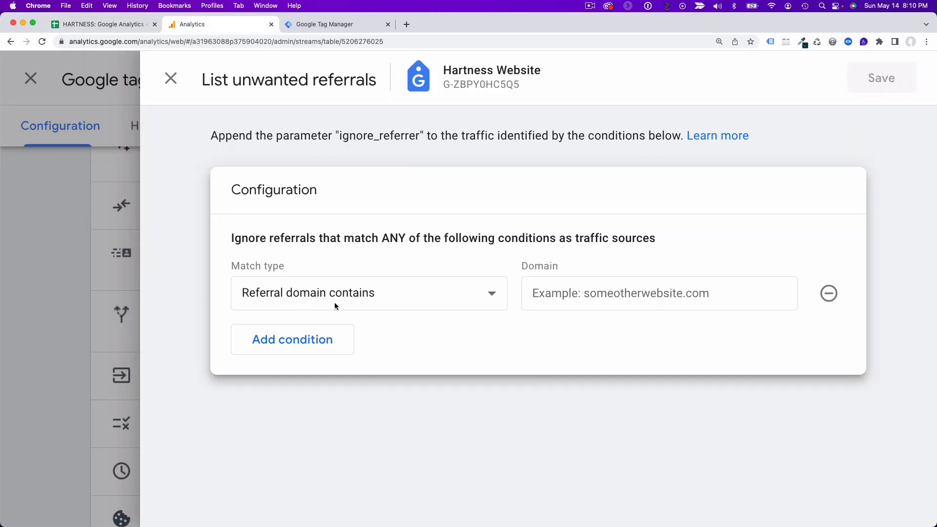
{"action": "left_click", "coordinate": [568, 296]}
{"action": "key", "text": "super+v"}
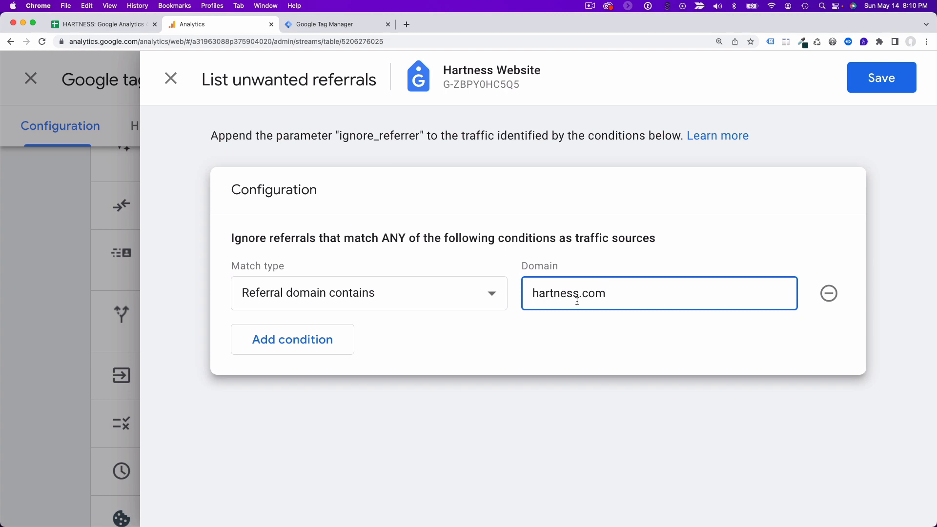
{"action": "left_click", "coordinate": [558, 358]}
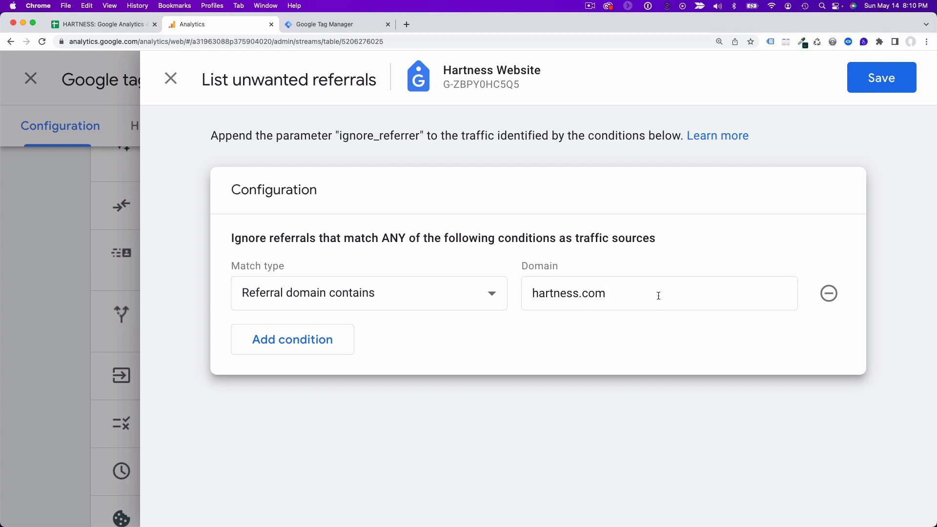
{"action": "left_click", "coordinate": [872, 79]}
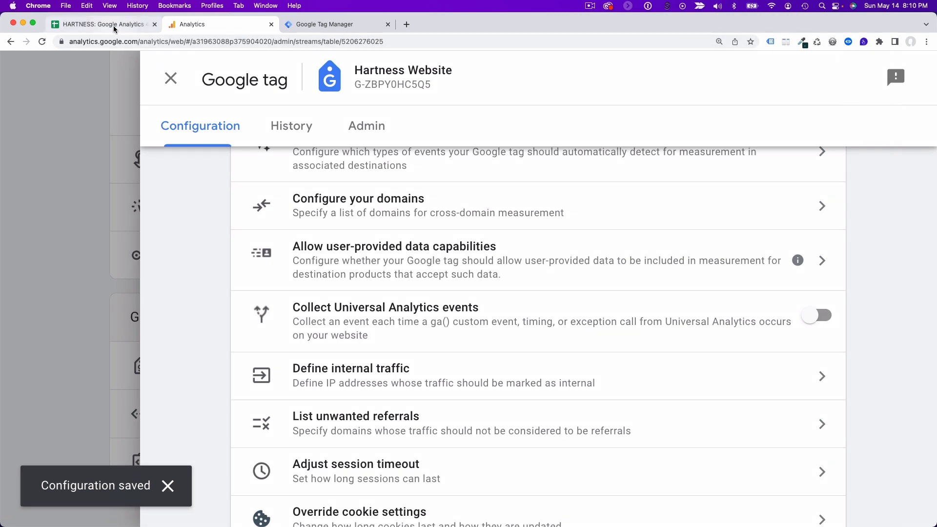
Step: Mark Unwanted Referrals as Complete in the audit sheet with the note "Added hartness.com"
{"action": "left_click", "coordinate": [115, 29]}
{"action": "left_click", "coordinate": [684, 296]}
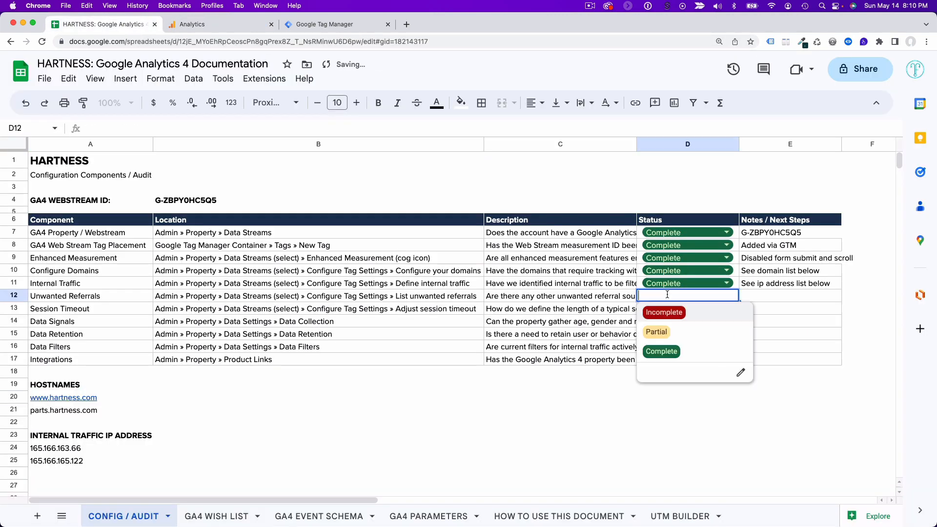
{"action": "left_click", "coordinate": [677, 348]}
{"action": "left_click", "coordinate": [780, 271]}
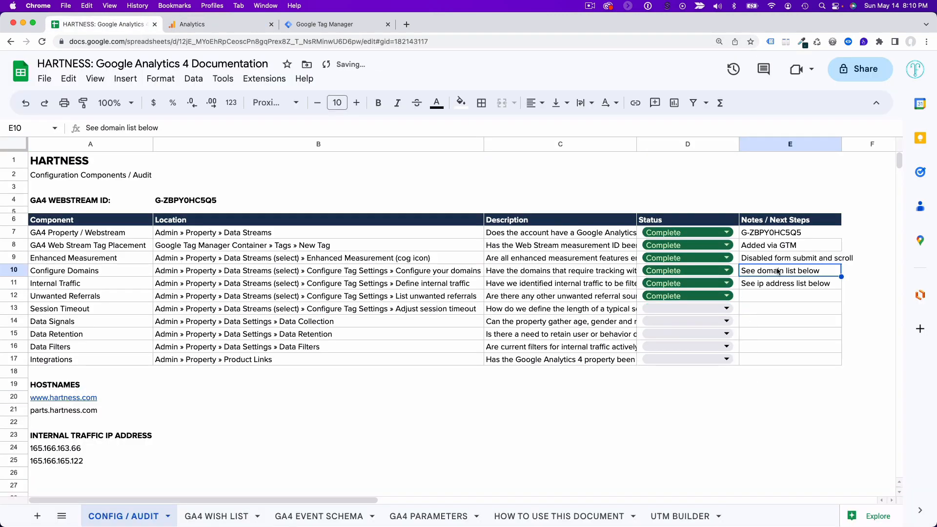
{"action": "left_click", "coordinate": [746, 297]}
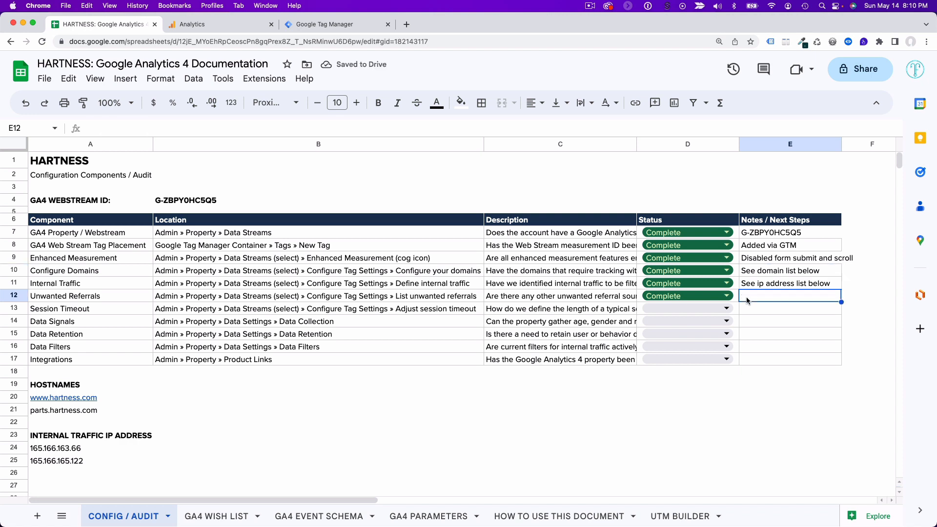
{"action": "type", "text": "Added hartness"}
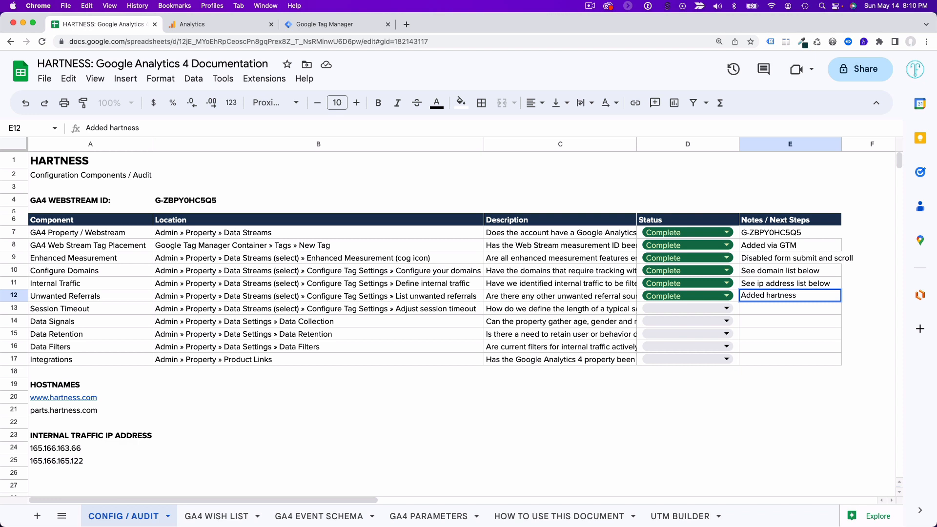
{"action": "type", "text": ".e"}
{"action": "type", "text": "om"}
{"action": "left_click", "coordinate": [453, 312]}
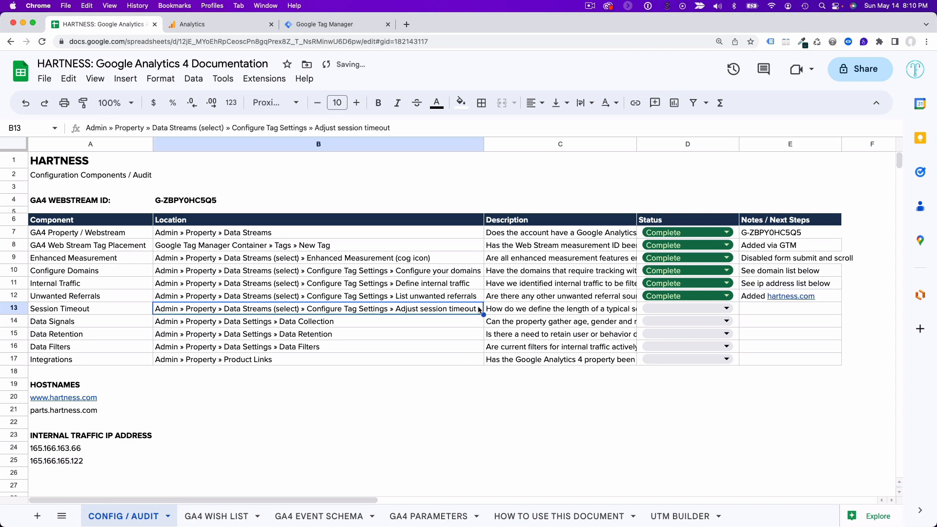
Step: Open the Google tag's session timeout settings in Analytics and review the hours and minutes options, keeping 0 hours and 30 minutes
{"action": "left_click", "coordinate": [205, 24]}
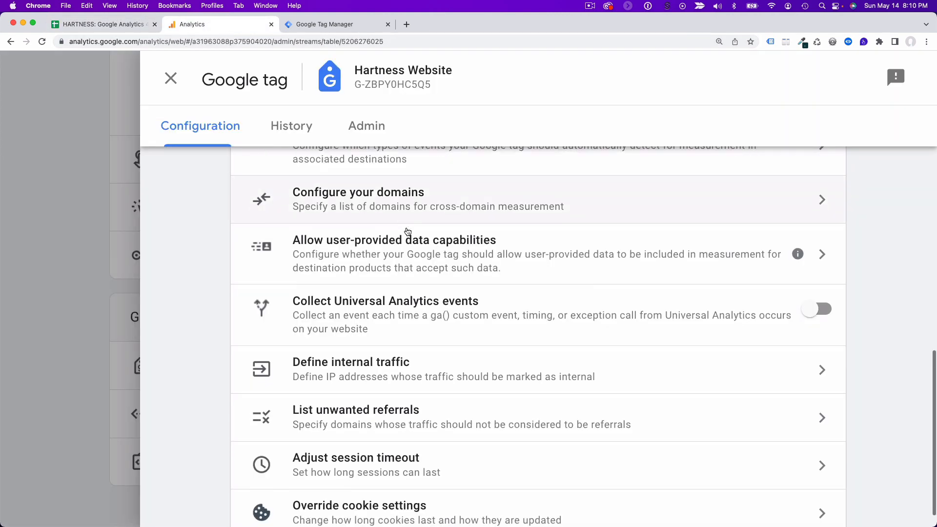
{"action": "scroll", "coordinate": [409, 231], "scroll_direction": "down", "scroll_amount": 2}
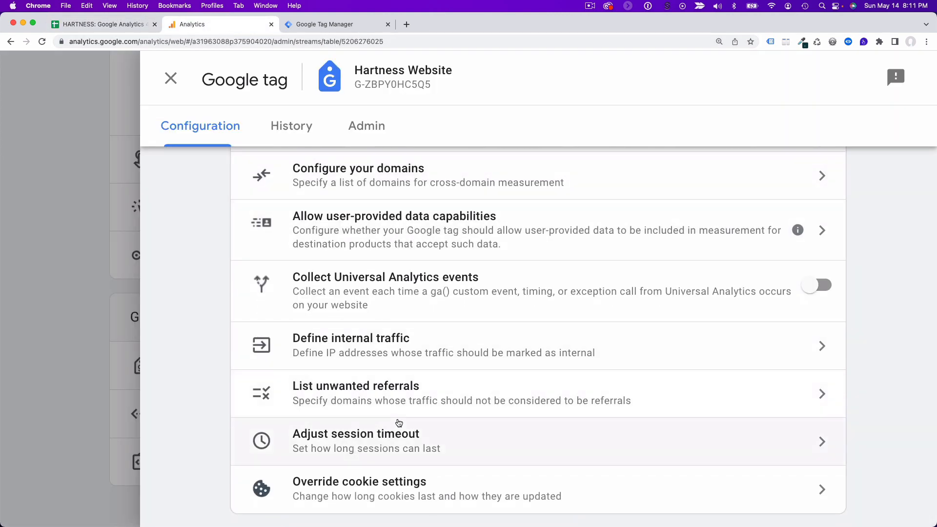
{"action": "left_click", "coordinate": [365, 441]}
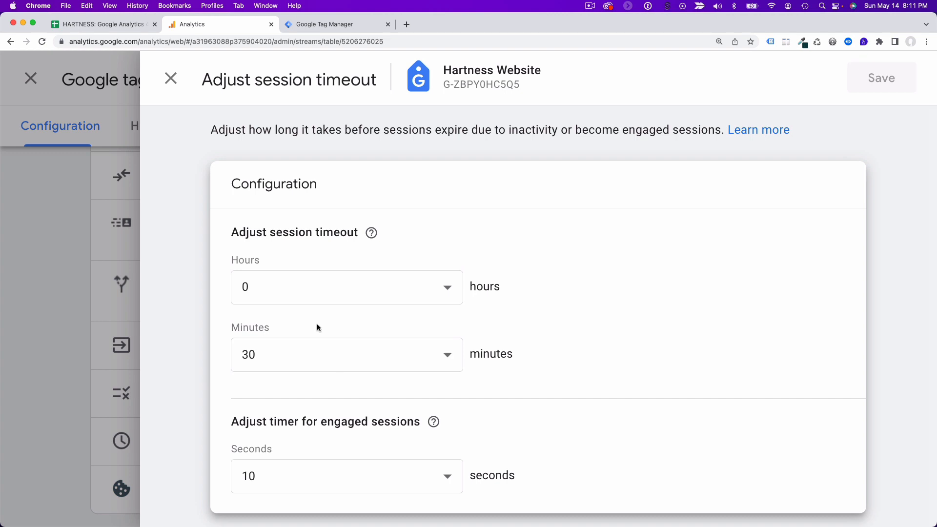
{"action": "left_click", "coordinate": [306, 289]}
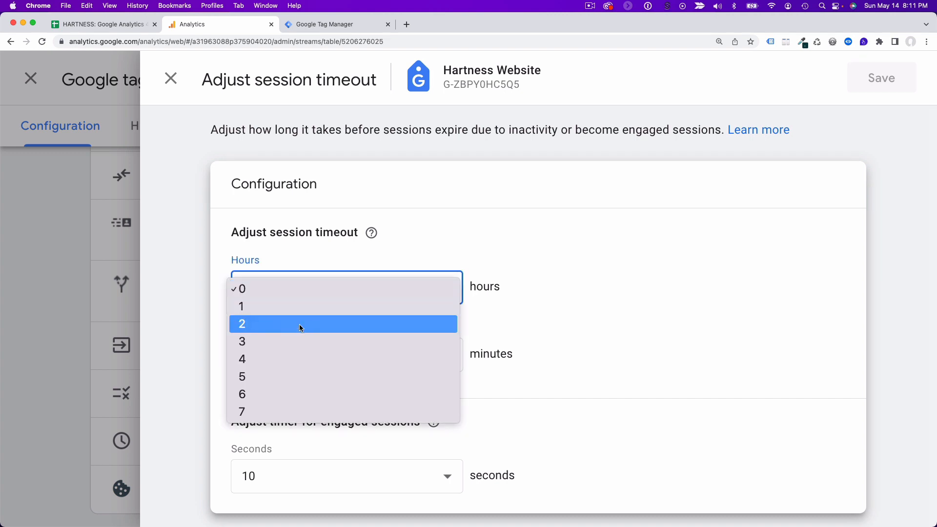
{"action": "left_click", "coordinate": [546, 272]}
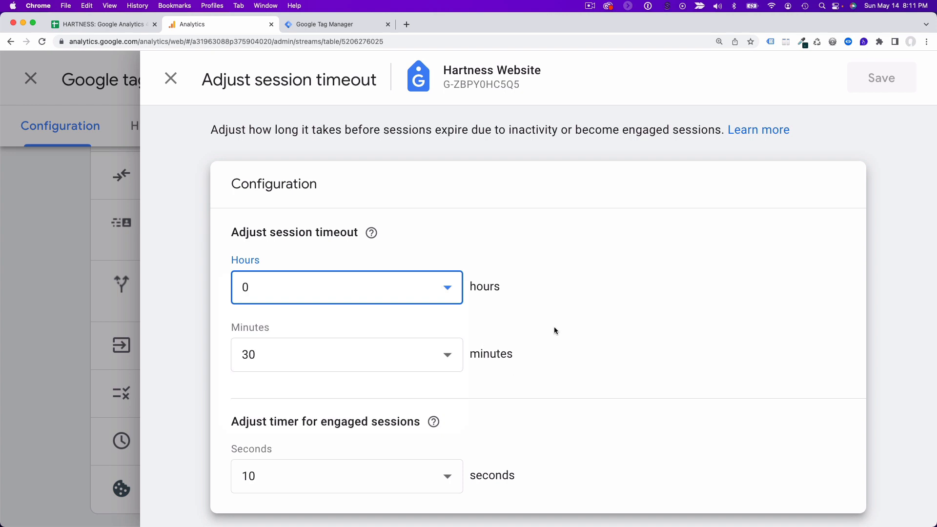
{"action": "left_click", "coordinate": [340, 359]}
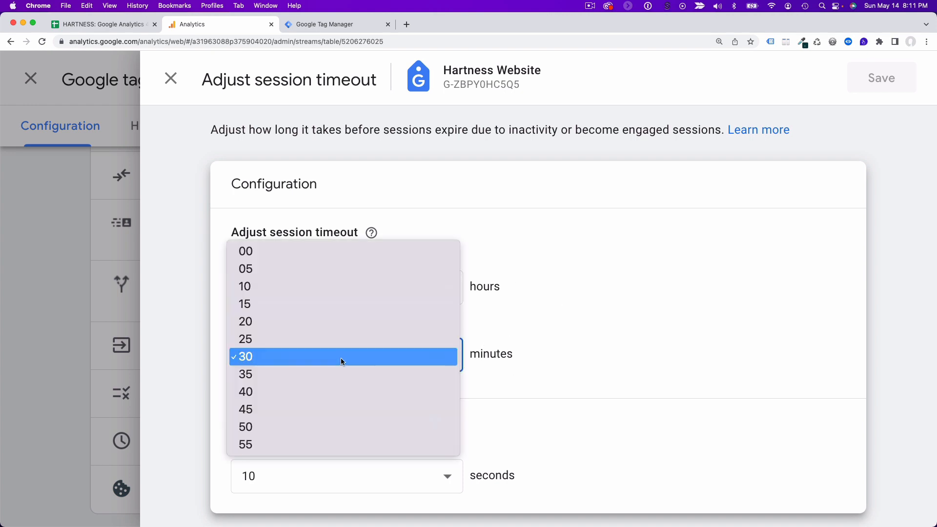
{"action": "left_click", "coordinate": [341, 359]}
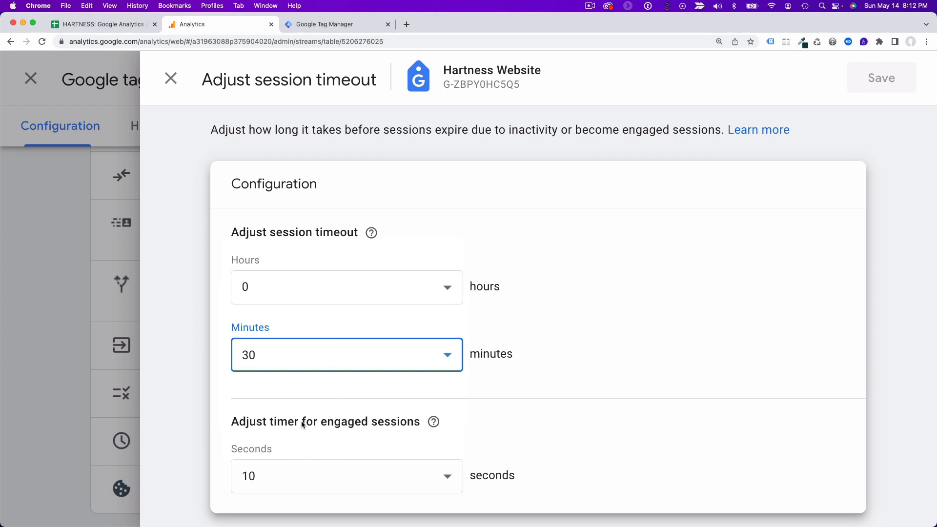
Step: Set the timer for engaged sessions to 30 seconds
{"action": "left_click", "coordinate": [330, 423]}
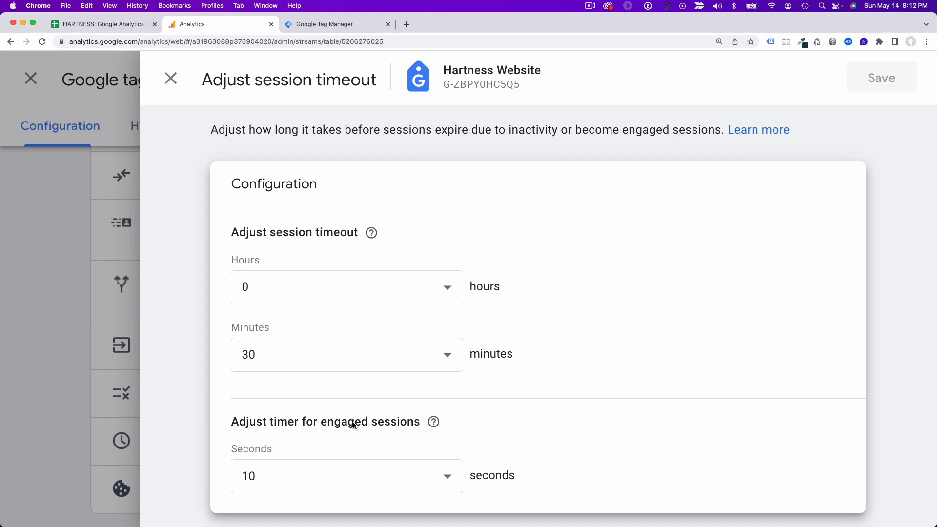
{"action": "left_click", "coordinate": [327, 479]}
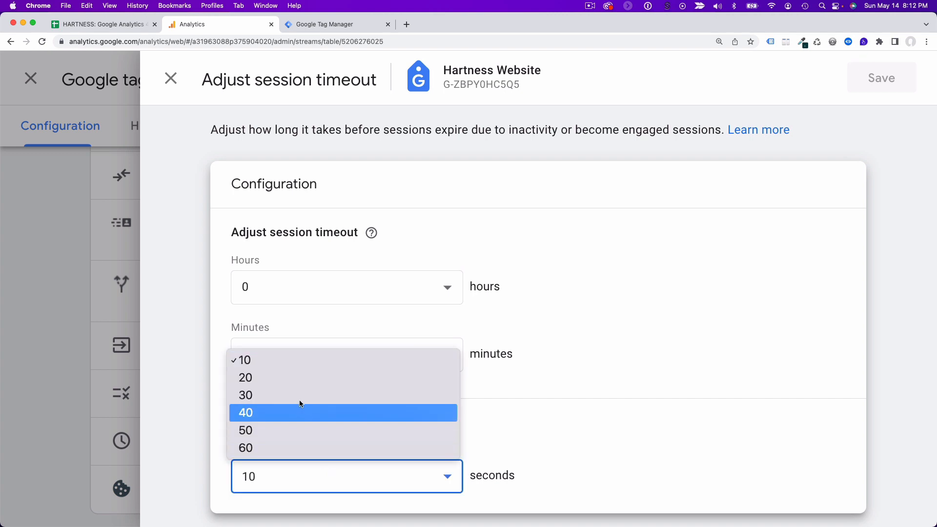
{"action": "left_click", "coordinate": [572, 430]}
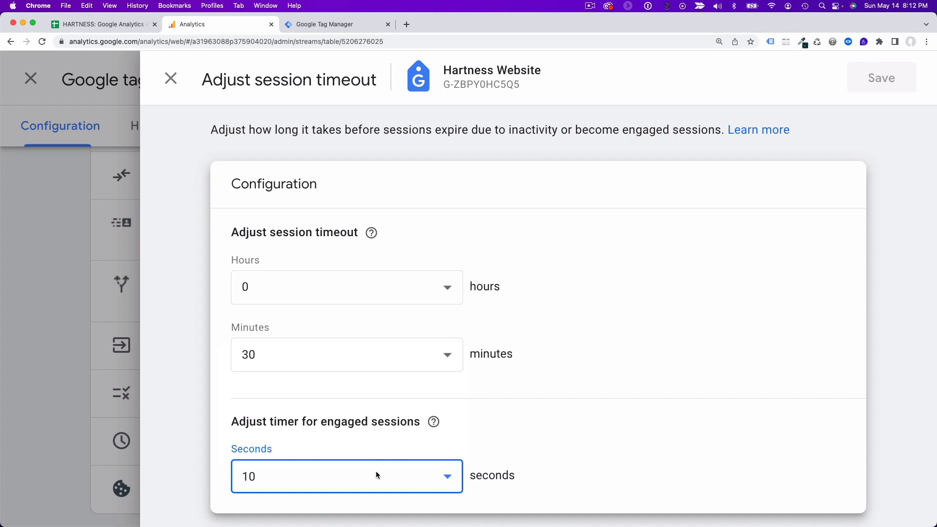
{"action": "left_click", "coordinate": [324, 476]}
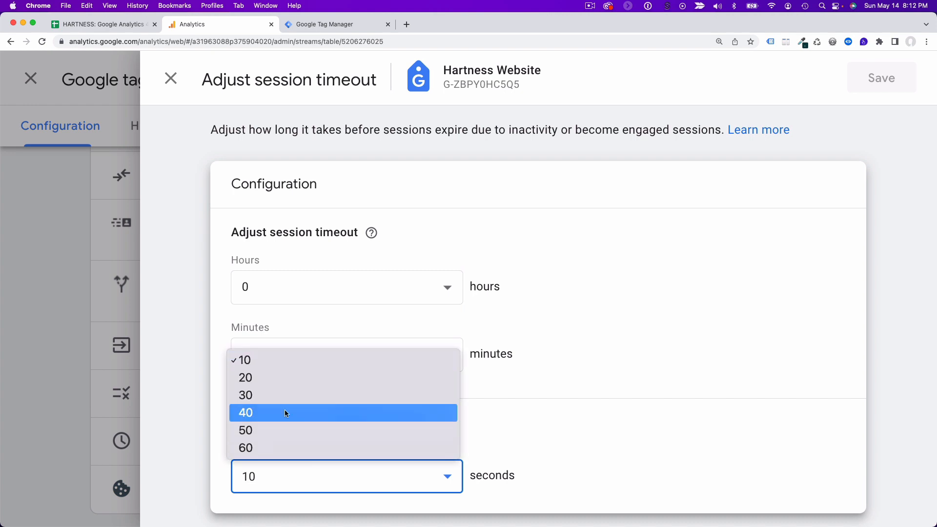
{"action": "left_click", "coordinate": [277, 396]}
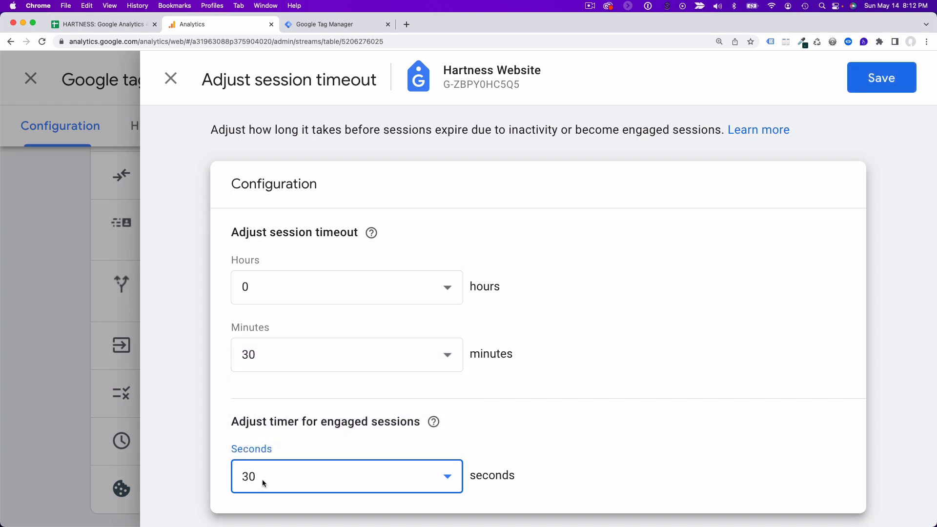
Step: Check the engaged sessions timer options, keep 30 seconds, and save the session timeout settings
{"action": "left_click", "coordinate": [292, 480]}
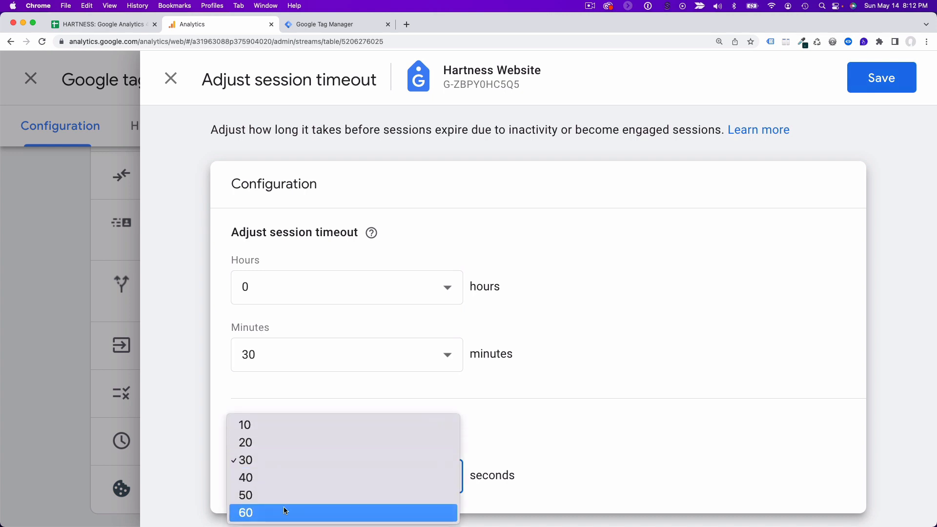
{"action": "left_click", "coordinate": [511, 438]}
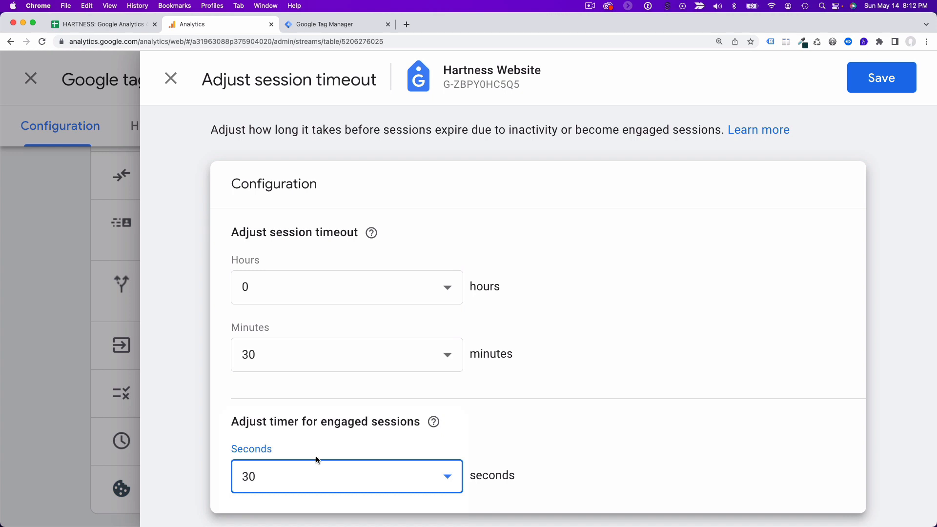
{"action": "left_click_drag", "start_coordinate": [322, 424], "coordinate": [418, 423]}
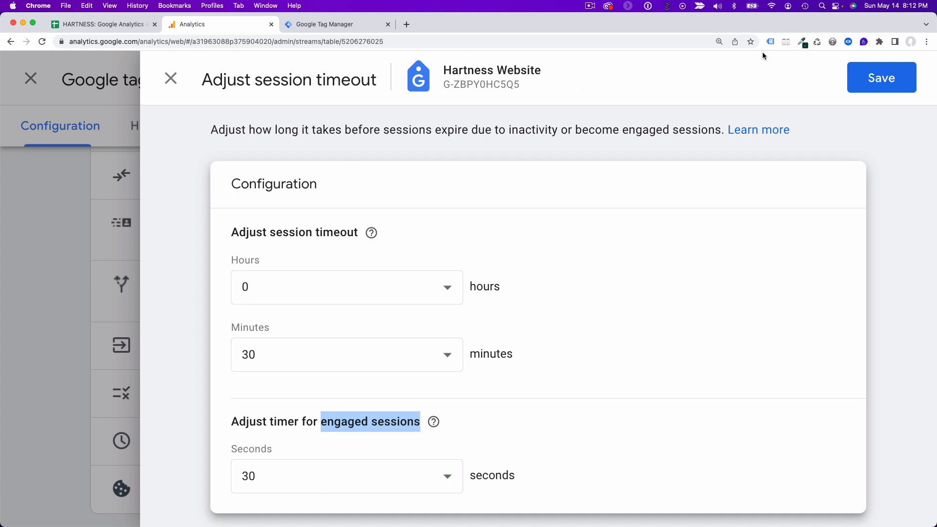
{"action": "left_click", "coordinate": [880, 79]}
Step: Mark Session Timeout as Complete in the audit sheet with the note "Updated engaged session to 30 seconds"
{"action": "left_click", "coordinate": [98, 26]}
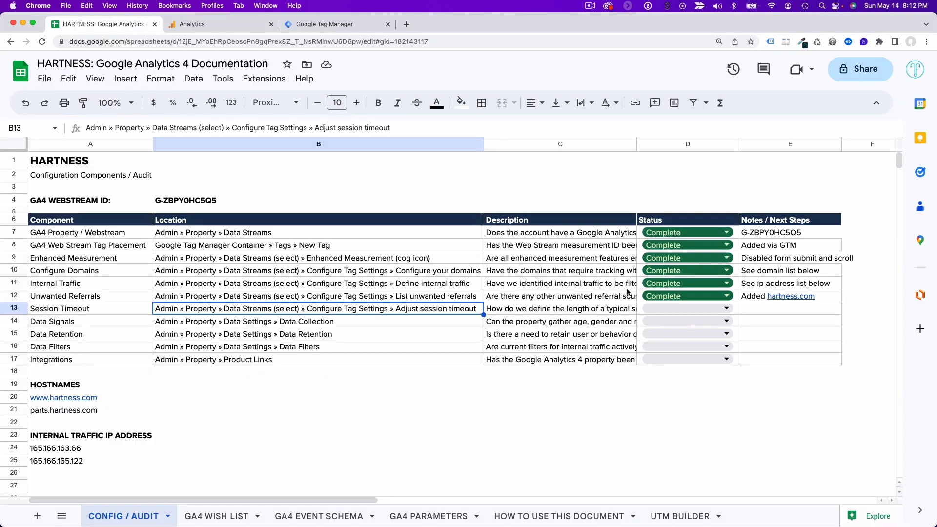
{"action": "left_click", "coordinate": [748, 310]}
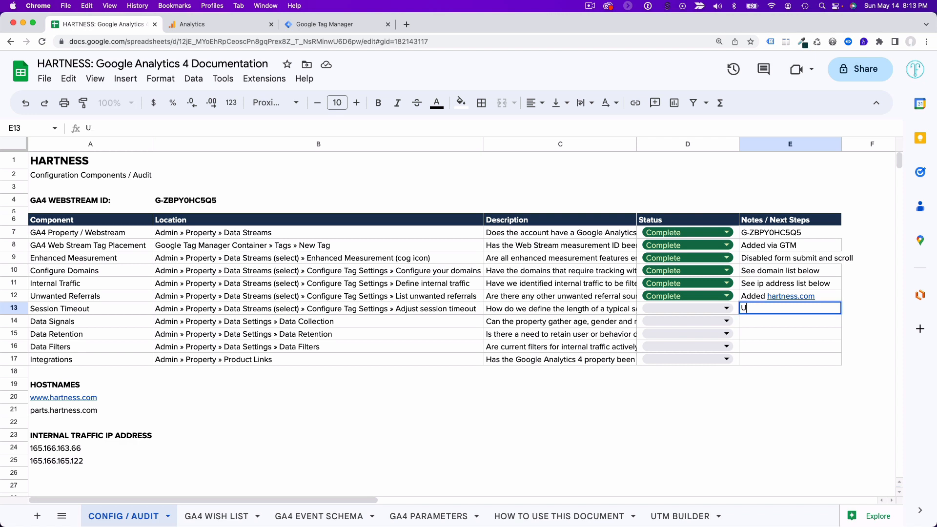
{"action": "type", "text": "Updated engaged session"}
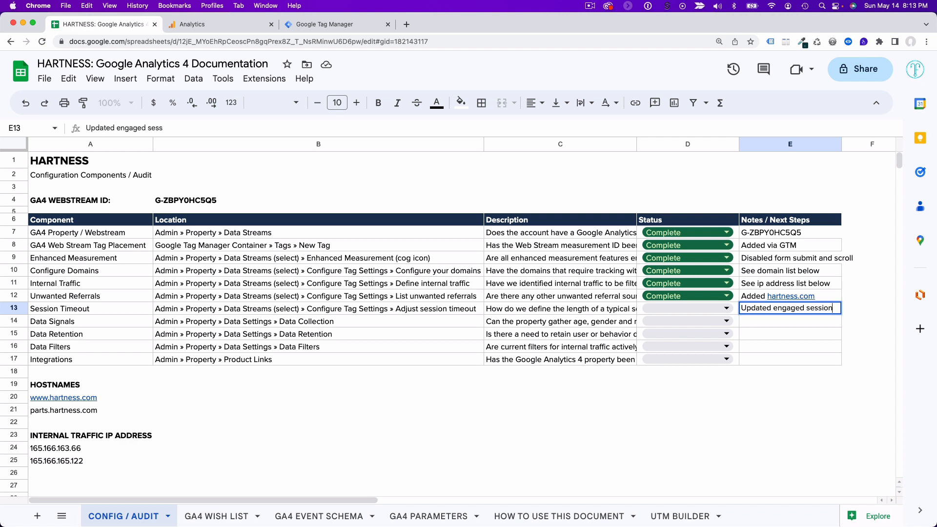
{"action": "type", "text": " to 30 secon"}
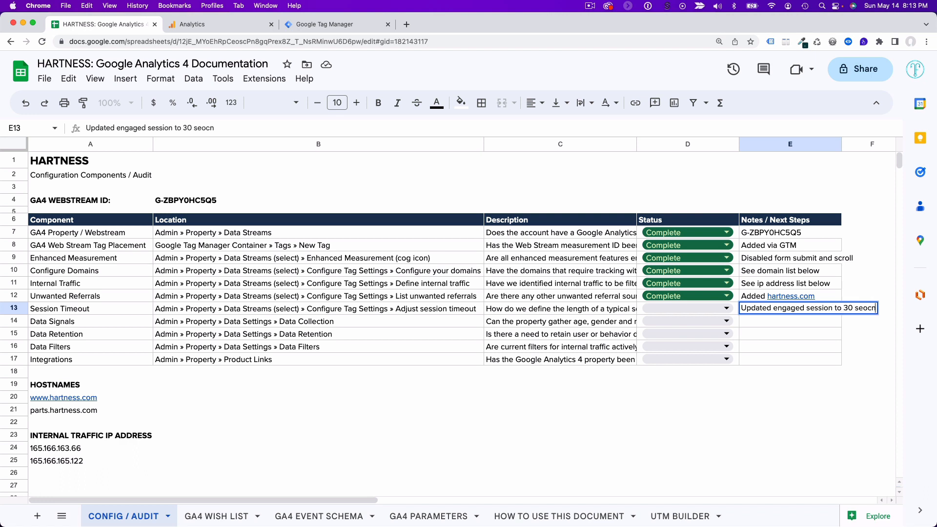
{"action": "type", "text": "ds"}
{"action": "left_click", "coordinate": [681, 310]}
{"action": "left_click", "coordinate": [665, 364]}
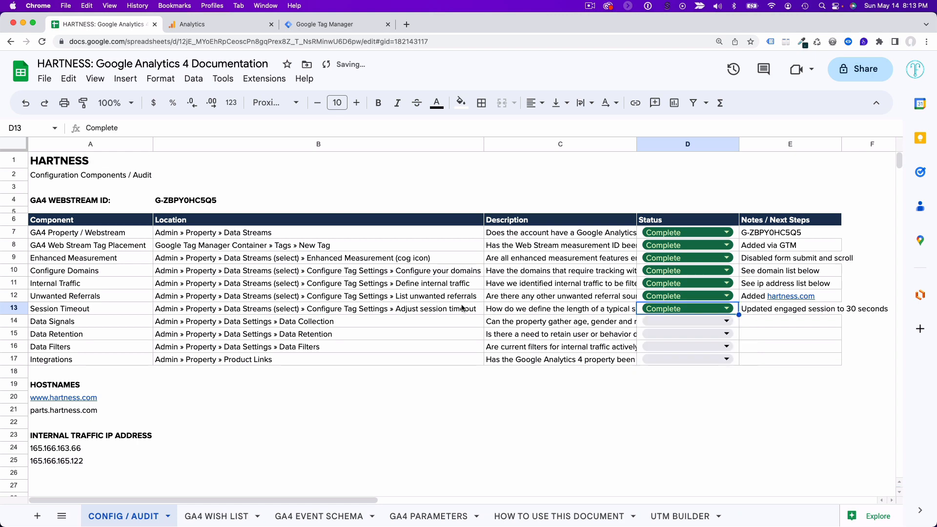
Step: Select the four Configure Tag Settings locations in the sheet, then switch to Analytics and return to the Data Streams list
{"action": "left_click_drag", "start_coordinate": [374, 278], "coordinate": [336, 314]}
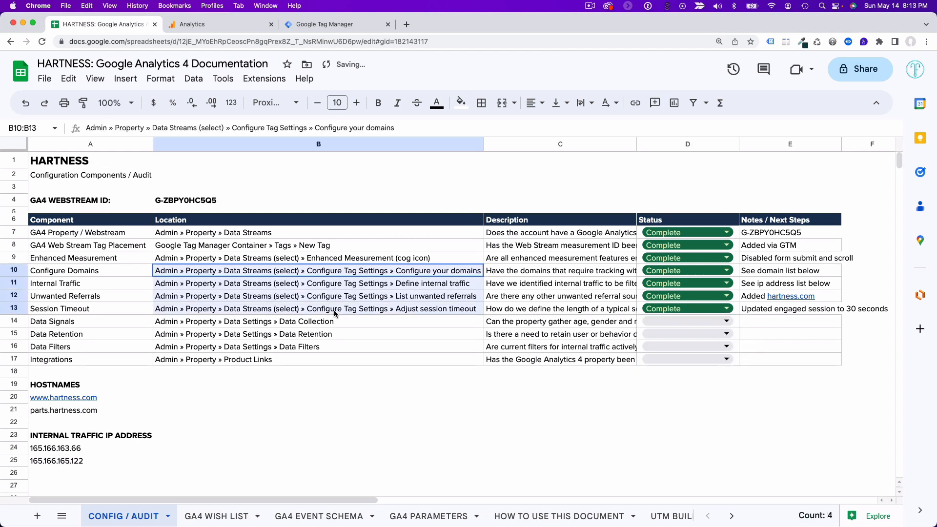
{"action": "left_click", "coordinate": [303, 27]}
{"action": "left_click", "coordinate": [242, 27]}
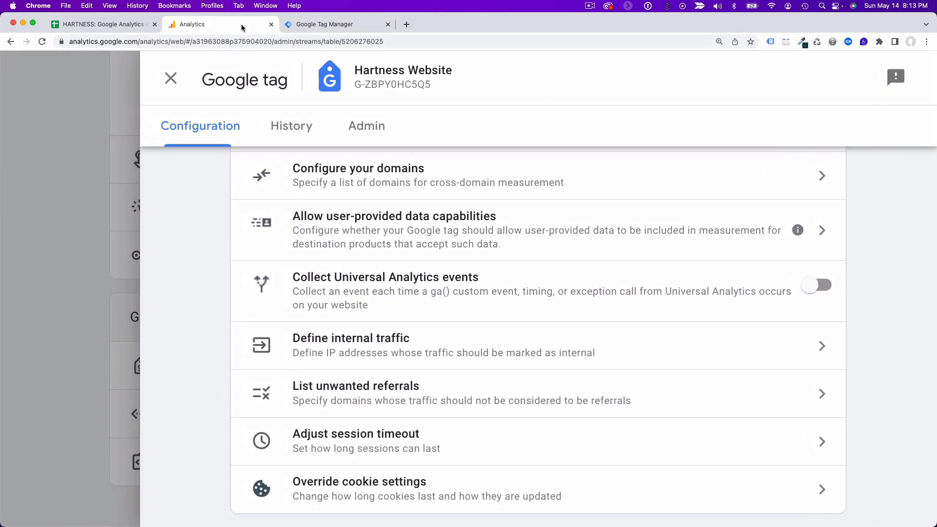
{"action": "left_click", "coordinate": [171, 79]}
{"action": "scroll", "coordinate": [180, 134], "scroll_direction": "up", "scroll_amount": 2}
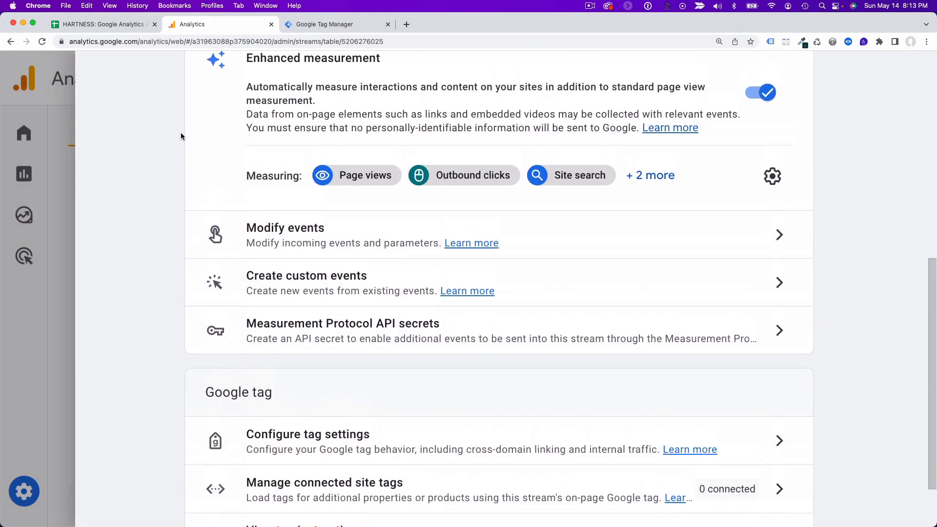
{"action": "scroll", "coordinate": [181, 135], "scroll_direction": "up", "scroll_amount": 2}
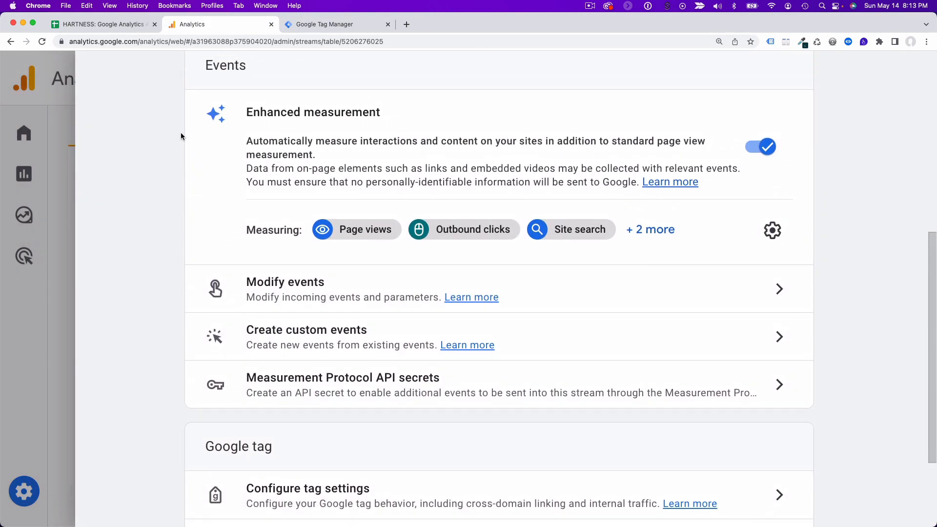
{"action": "key", "text": "super+minus"}
{"action": "scroll", "coordinate": [181, 144], "scroll_direction": "up", "scroll_amount": 5}
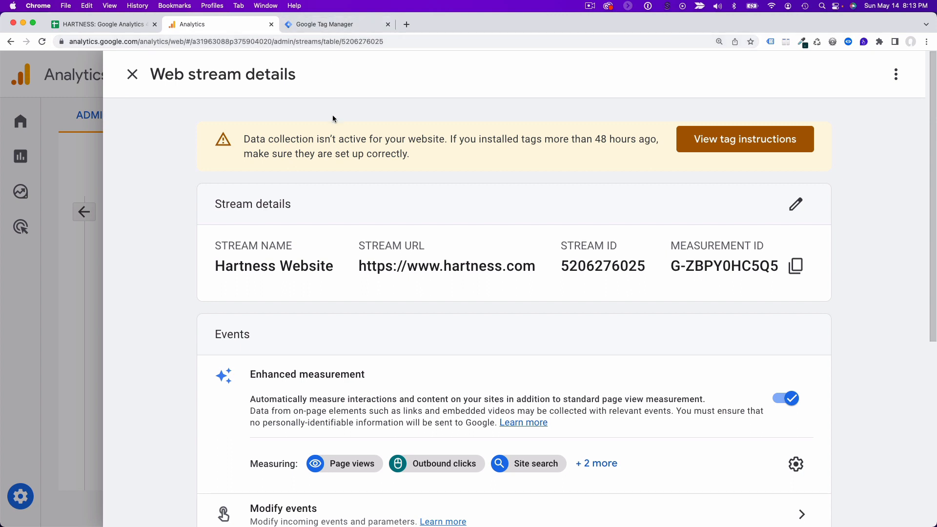
{"action": "left_click", "coordinate": [132, 76]}
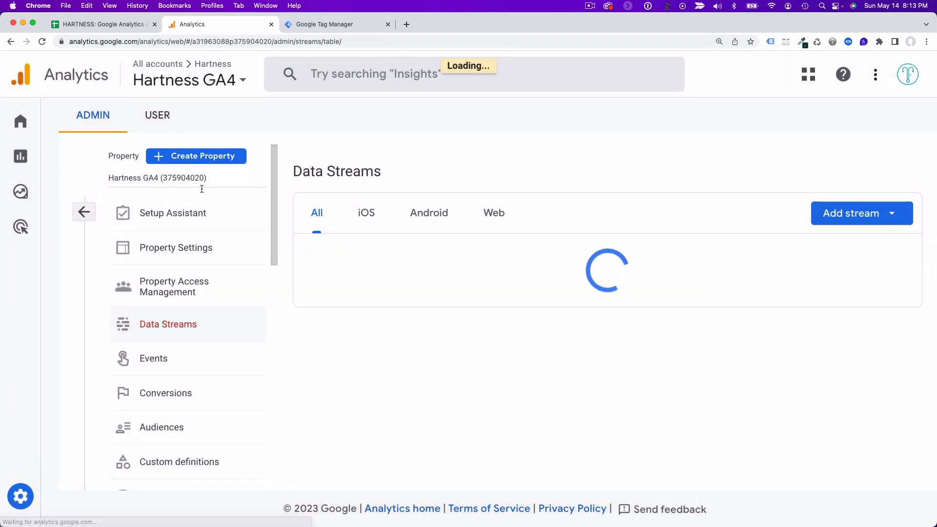
{"action": "scroll", "coordinate": [229, 284], "scroll_direction": "down", "scroll_amount": 1}
{"action": "scroll", "coordinate": [229, 284], "scroll_direction": "up", "scroll_amount": 1}
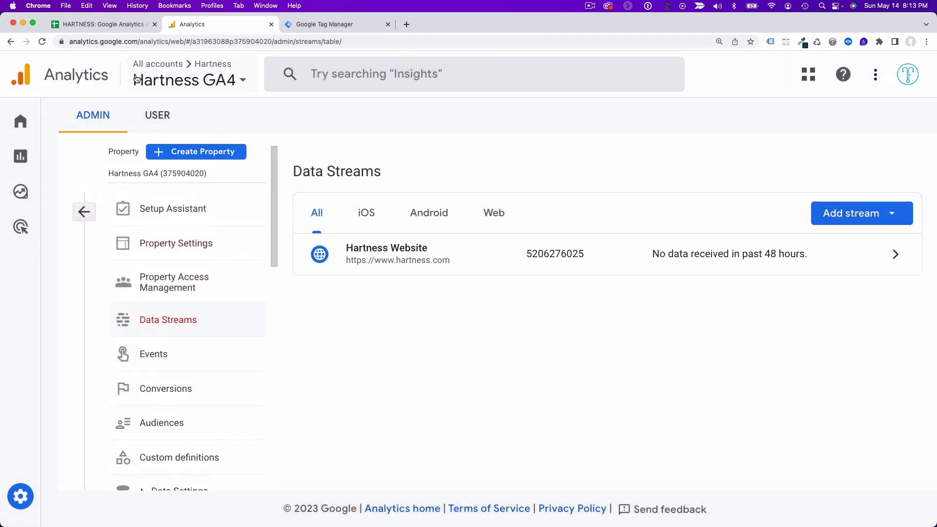
Step: Check the Data Signals location in the audit sheet and open Data Collection under the property's Data Settings in Analytics
{"action": "left_click", "coordinate": [114, 29]}
{"action": "left_click", "coordinate": [197, 324]}
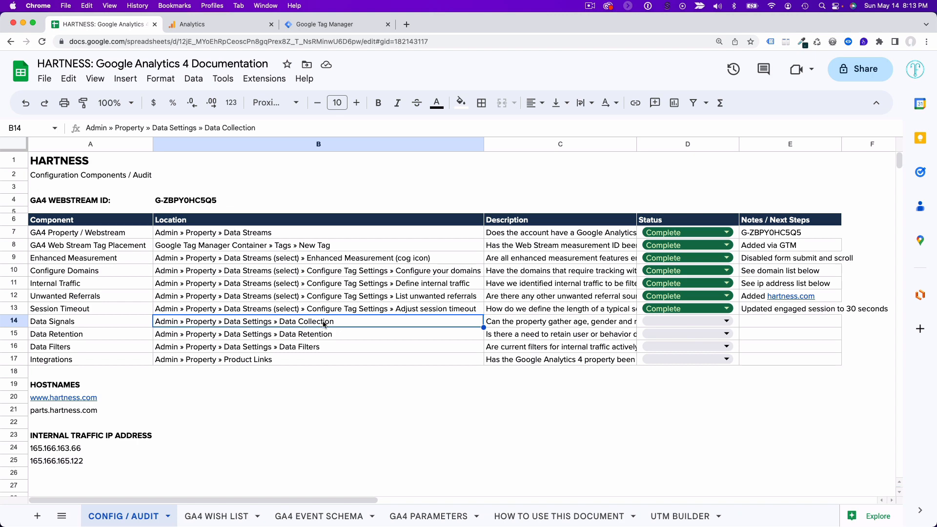
{"action": "left_click", "coordinate": [190, 29]}
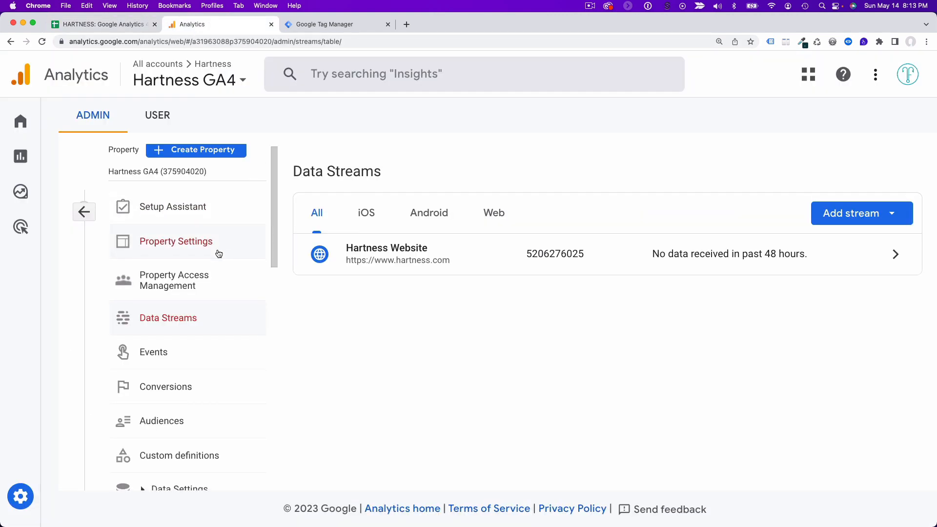
{"action": "scroll", "coordinate": [218, 253], "scroll_direction": "down", "scroll_amount": 2}
{"action": "scroll", "coordinate": [219, 254], "scroll_direction": "down", "scroll_amount": 2}
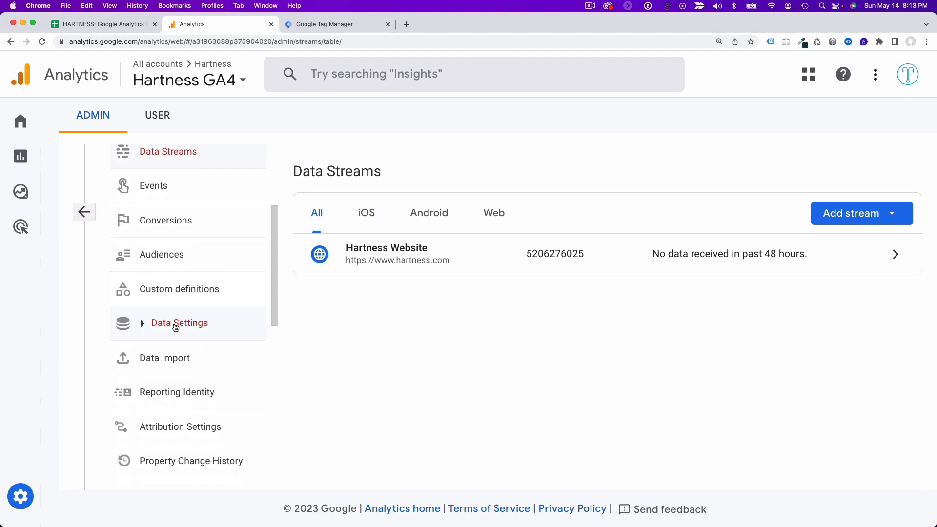
{"action": "left_click", "coordinate": [175, 328]}
{"action": "left_click", "coordinate": [185, 355]}
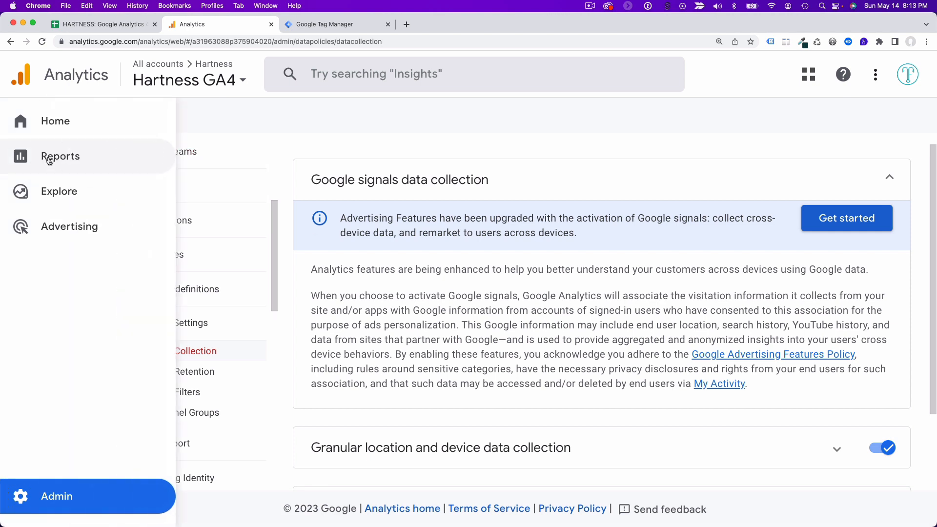
Step: Open the Reports section, expand Demographics to view its reports, and return to Admin
{"action": "left_click", "coordinate": [48, 157]}
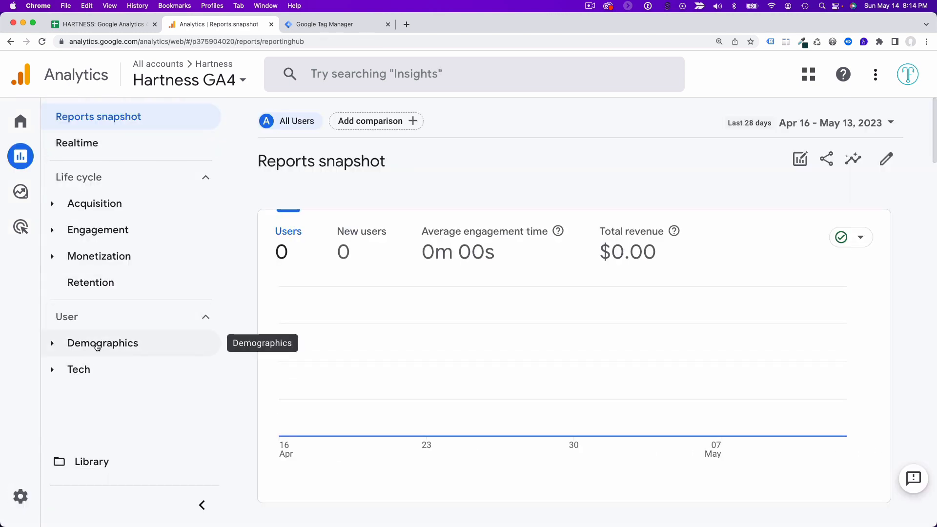
{"action": "left_click", "coordinate": [97, 347]}
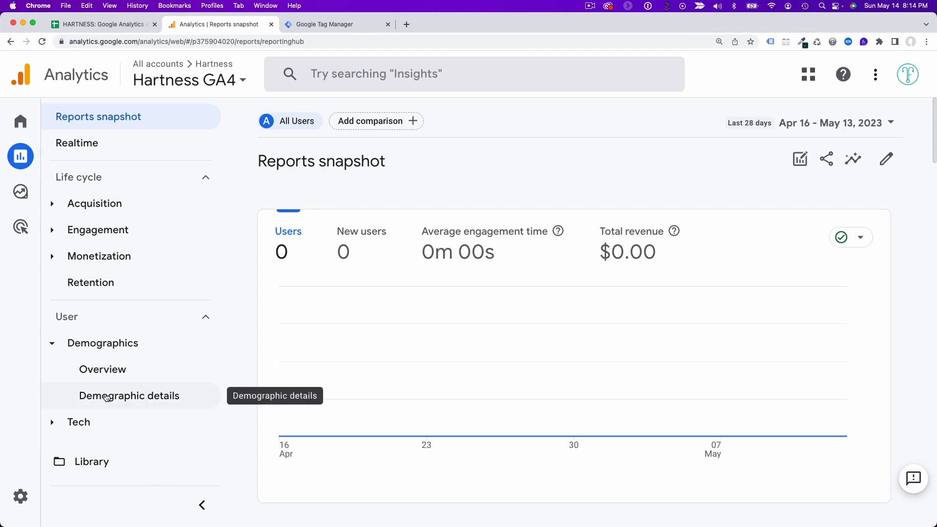
{"action": "left_click", "coordinate": [23, 498]}
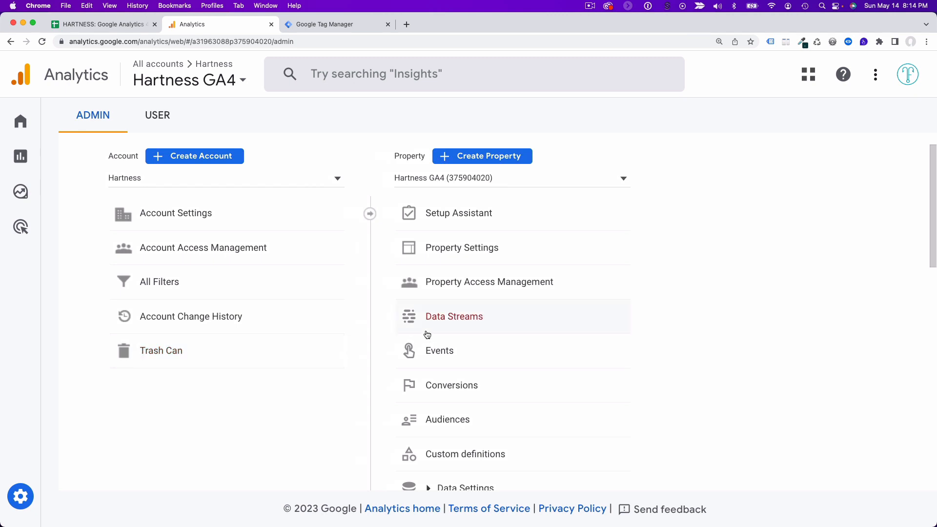
Step: Reopen the property's Data Collection settings and examine the Google signals data collection notice
{"action": "left_click", "coordinate": [434, 326]}
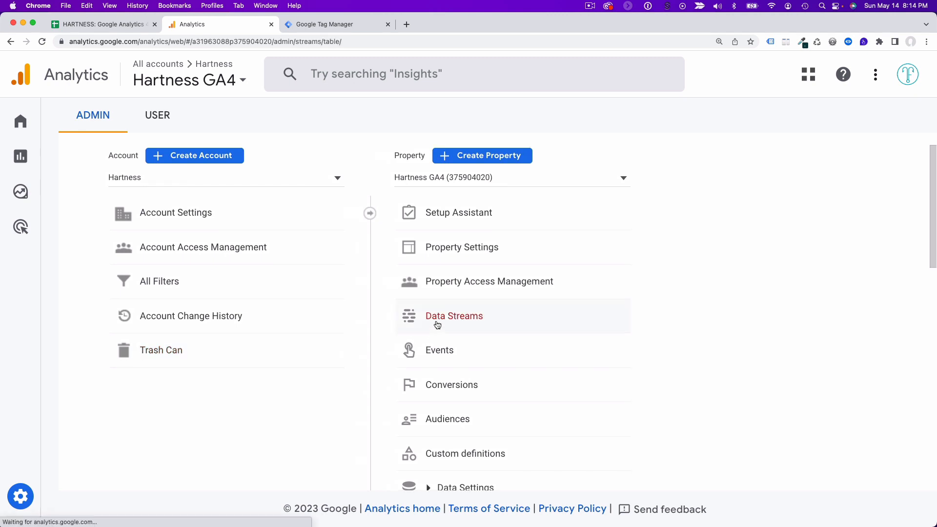
{"action": "scroll", "coordinate": [167, 366], "scroll_direction": "down", "scroll_amount": 2}
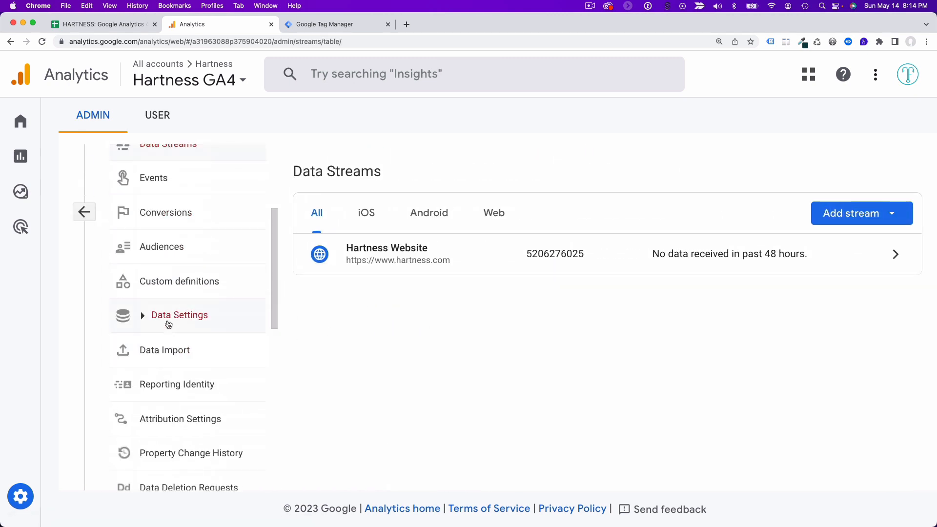
{"action": "left_click", "coordinate": [171, 316]}
{"action": "left_click", "coordinate": [185, 347]}
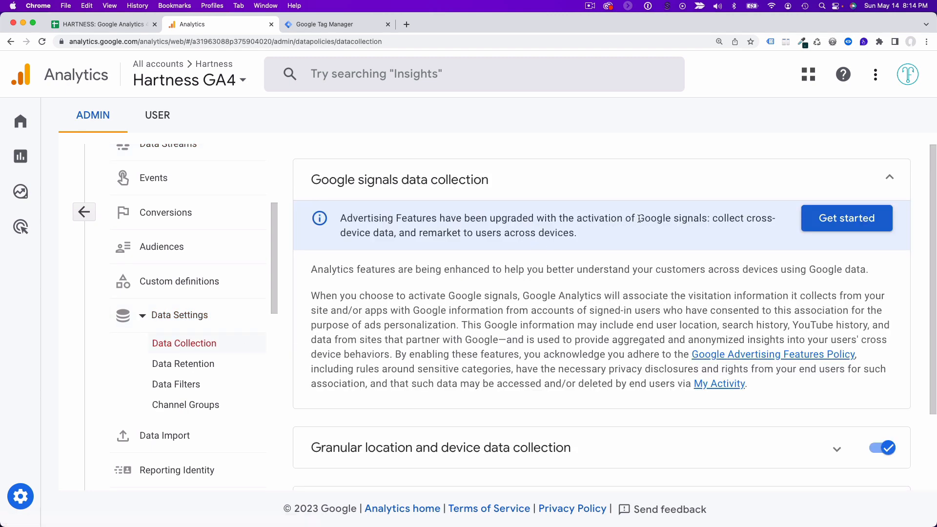
{"action": "left_click_drag", "start_coordinate": [638, 218], "coordinate": [706, 215]}
{"action": "left_click", "coordinate": [684, 221]}
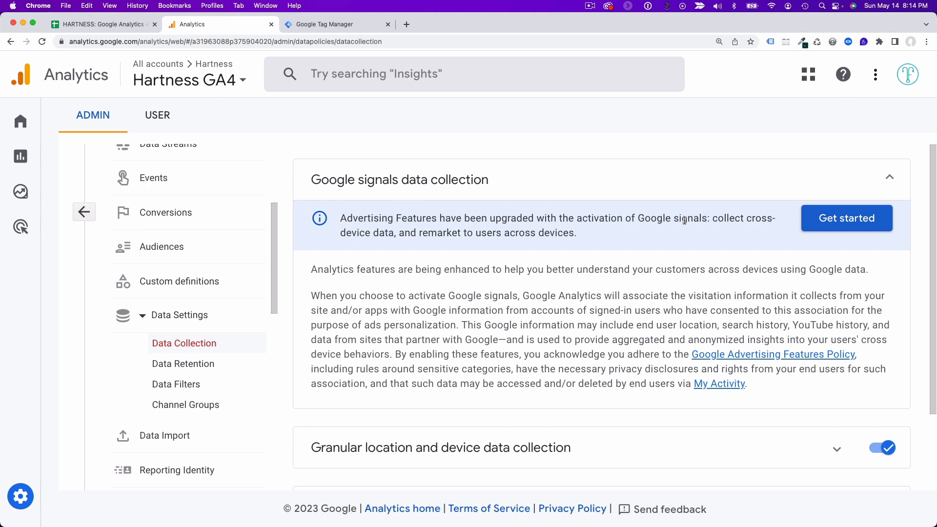
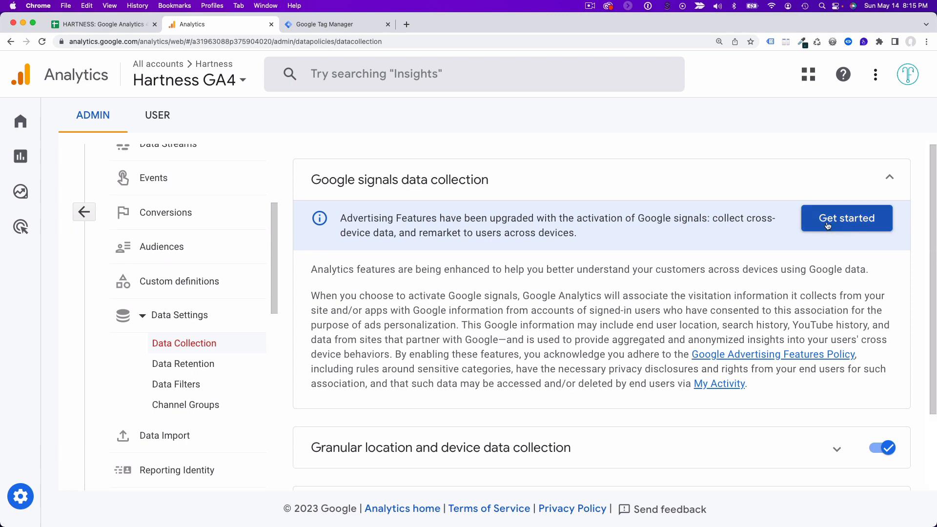
Step: Activate Google signals for the Hartness GA4 property
{"action": "left_click", "coordinate": [847, 218]}
{"action": "scroll", "coordinate": [515, 326], "scroll_direction": "down", "scroll_amount": 2}
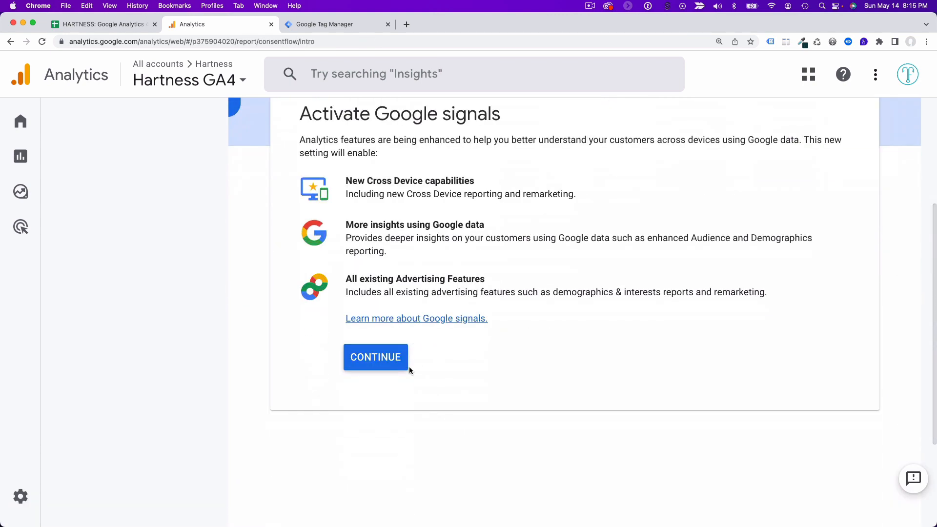
{"action": "left_click", "coordinate": [373, 359]}
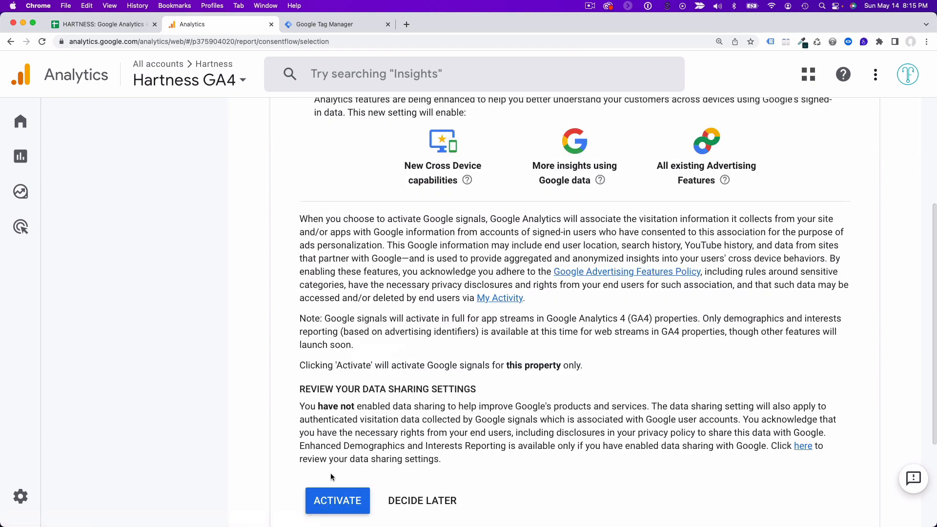
{"action": "left_click", "coordinate": [337, 501]}
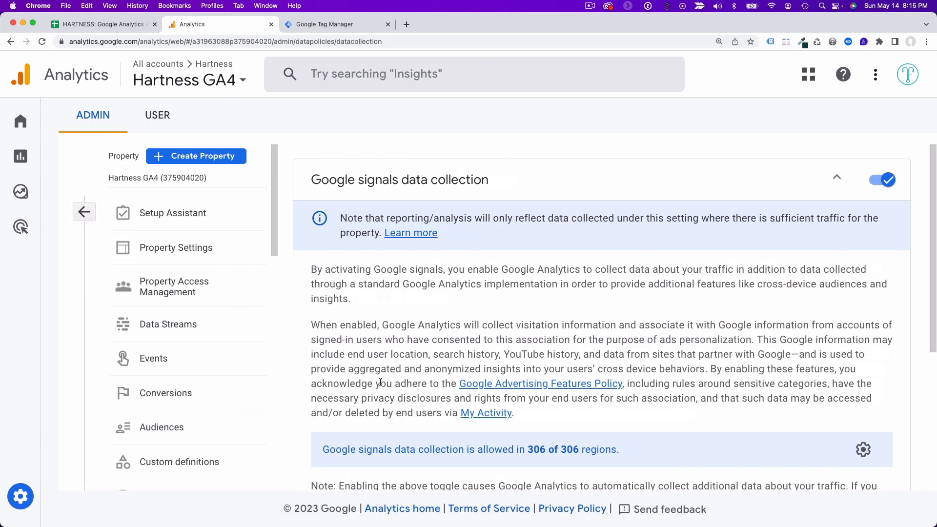
Step: Review the remaining Data Collection sections and accept the User Data Collection Acknowledgement for the Hartness GA4 property
{"action": "scroll", "coordinate": [403, 320], "scroll_direction": "down", "scroll_amount": 3}
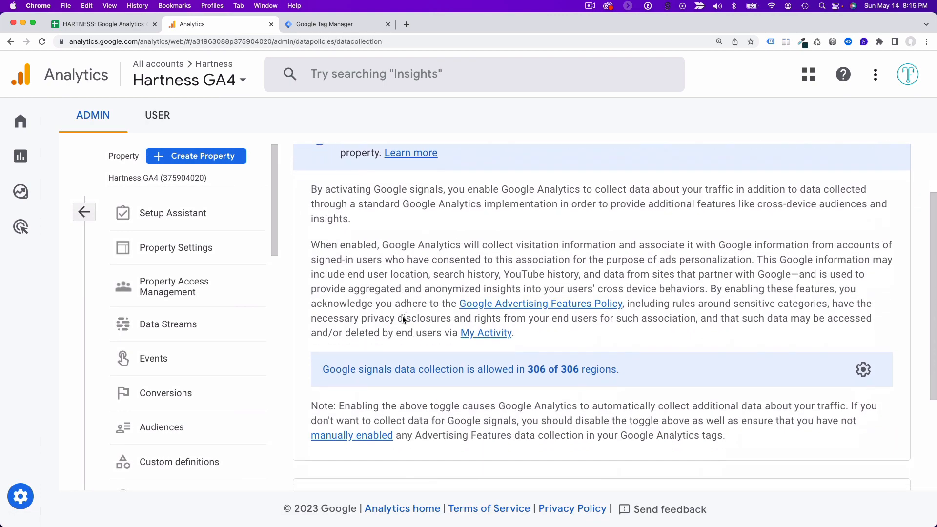
{"action": "scroll", "coordinate": [402, 319], "scroll_direction": "down", "scroll_amount": 4}
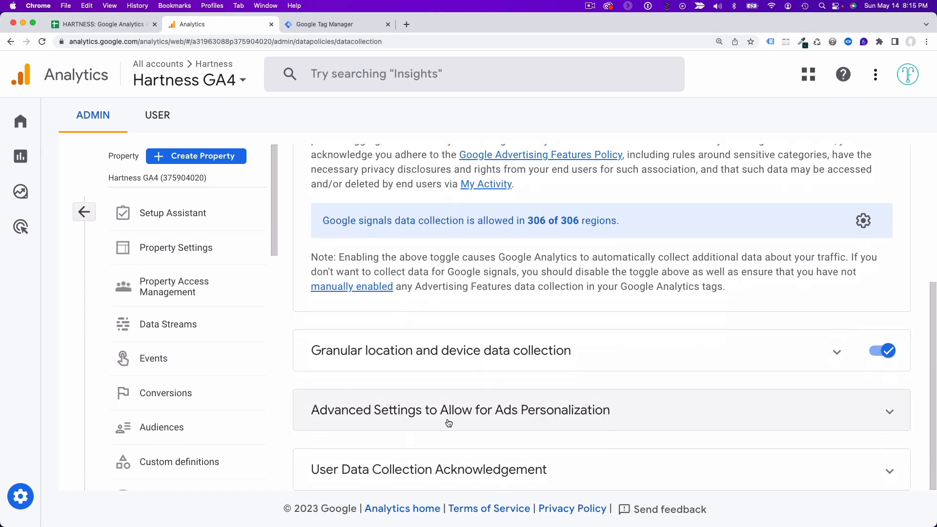
{"action": "scroll", "coordinate": [443, 303], "scroll_direction": "up", "scroll_amount": 5}
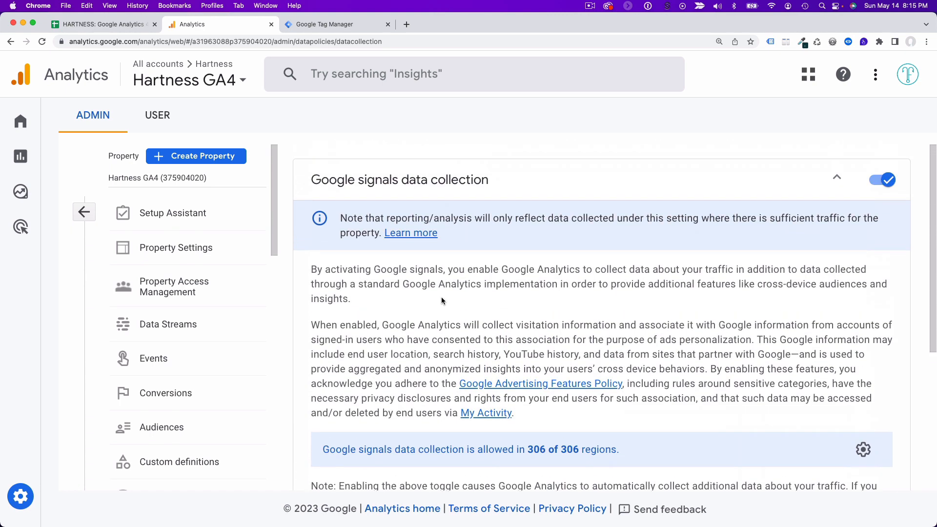
{"action": "scroll", "coordinate": [225, 337], "scroll_direction": "down", "scroll_amount": 3}
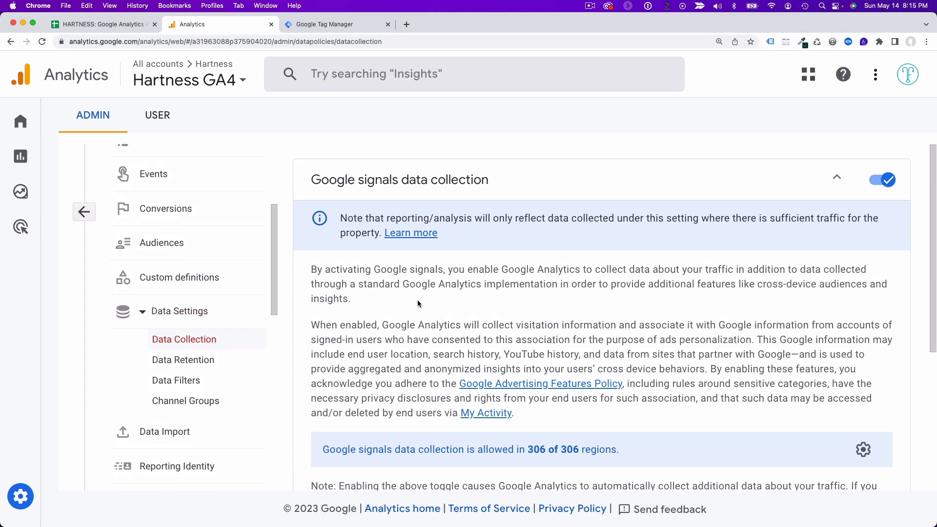
{"action": "scroll", "coordinate": [418, 303], "scroll_direction": "down", "scroll_amount": 5}
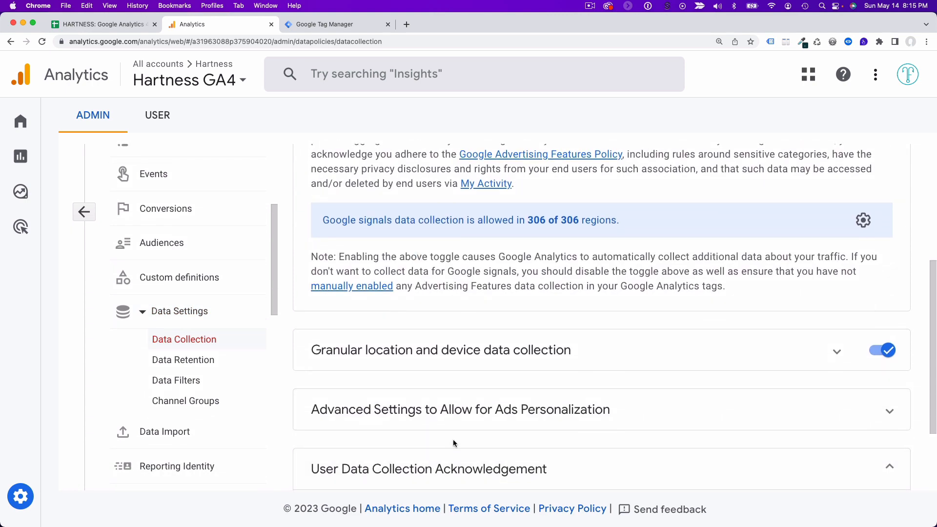
{"action": "scroll", "coordinate": [453, 443], "scroll_direction": "down", "scroll_amount": 3}
{"action": "left_click", "coordinate": [386, 463]}
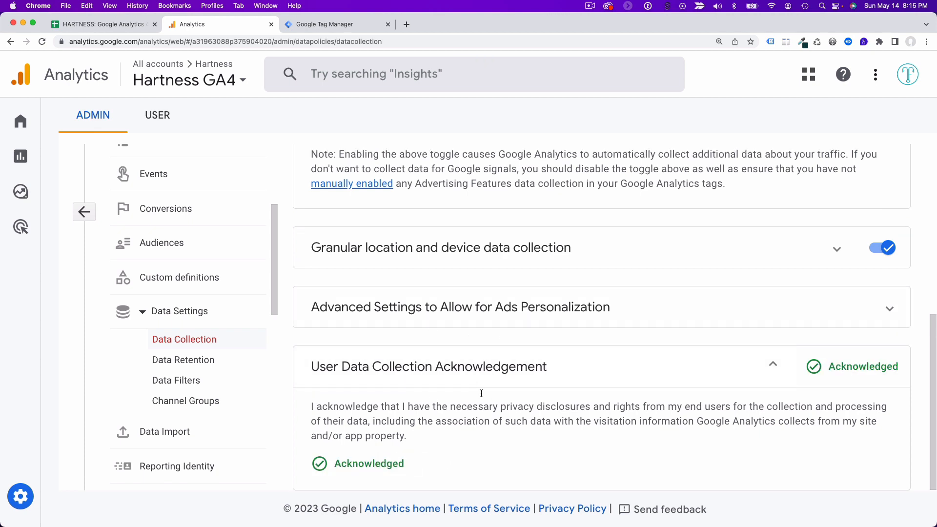
{"action": "scroll", "coordinate": [471, 386], "scroll_direction": "up", "scroll_amount": 7}
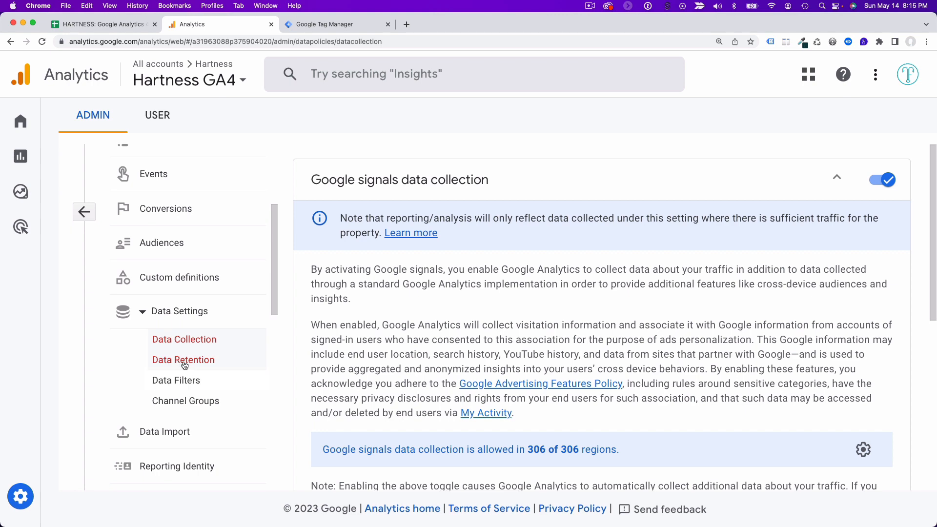
Step: In the audit sheet, note "Activated" for Data Signals and set its status to Complete
{"action": "left_click", "coordinate": [94, 29]}
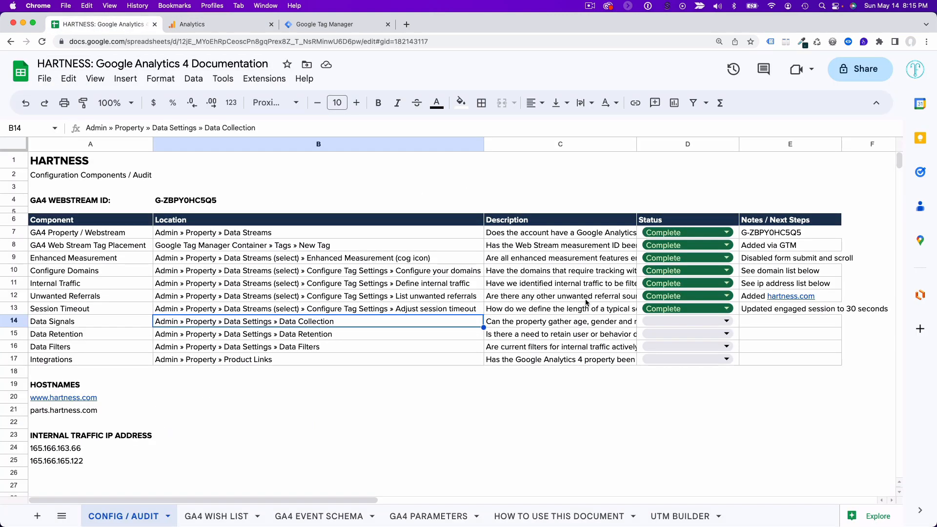
{"action": "left_click", "coordinate": [778, 322]}
{"action": "type", "text": "Activated"}
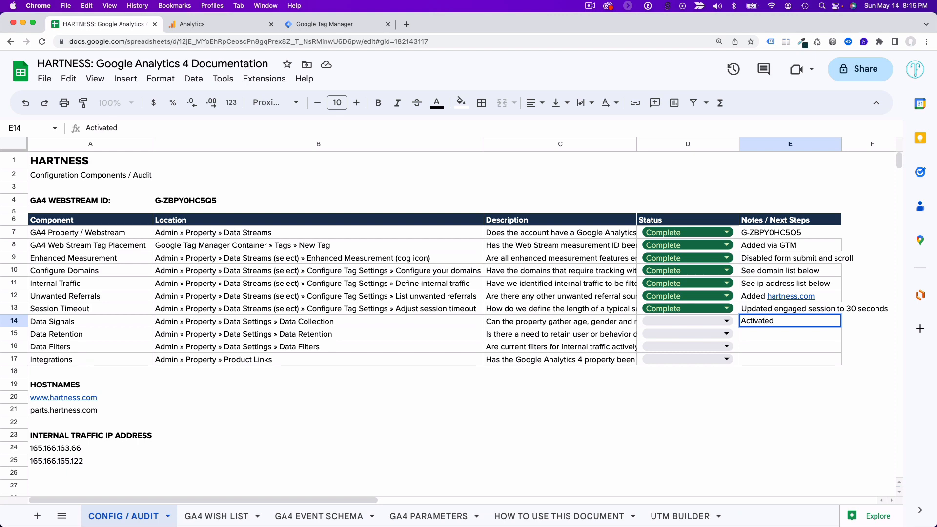
{"action": "left_click", "coordinate": [699, 324]}
{"action": "left_click", "coordinate": [690, 378]}
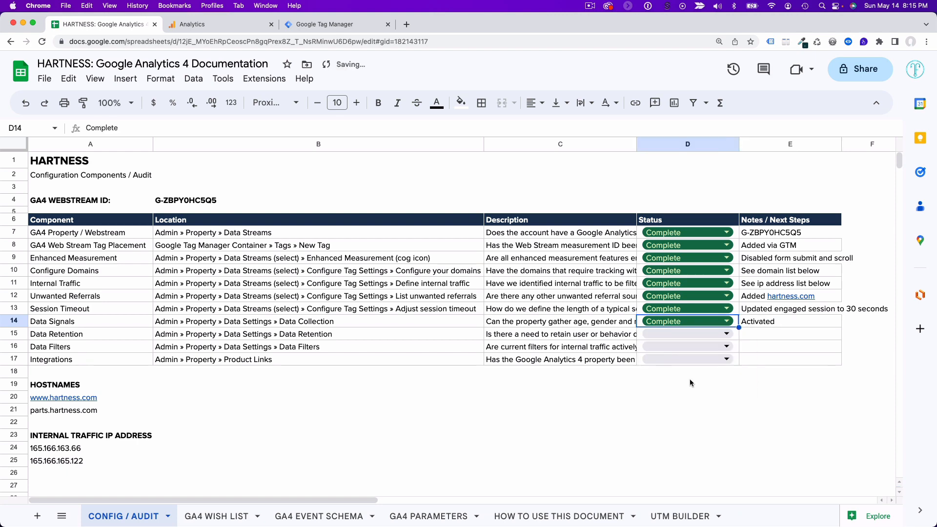
Step: In the Analytics property's Data Retention settings, set event data retention to 14 months and save
{"action": "left_click", "coordinate": [221, 25]}
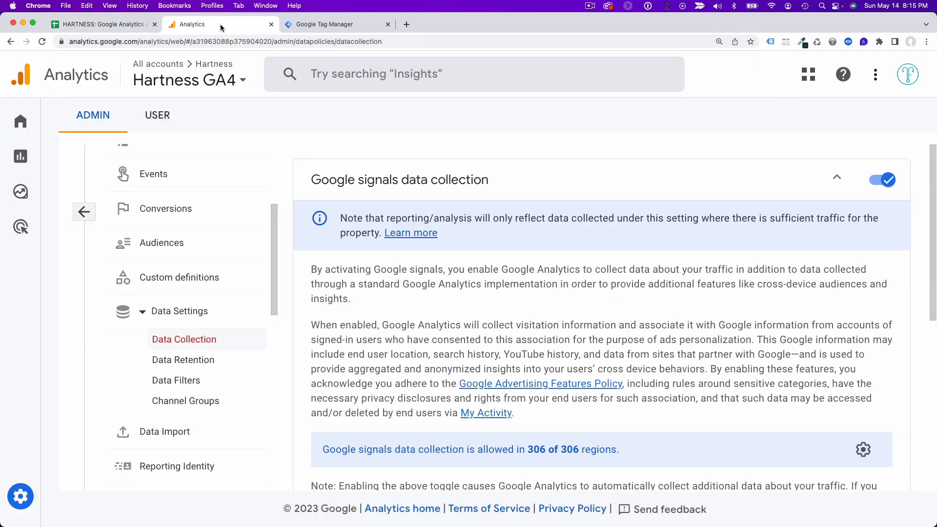
{"action": "left_click", "coordinate": [161, 359]}
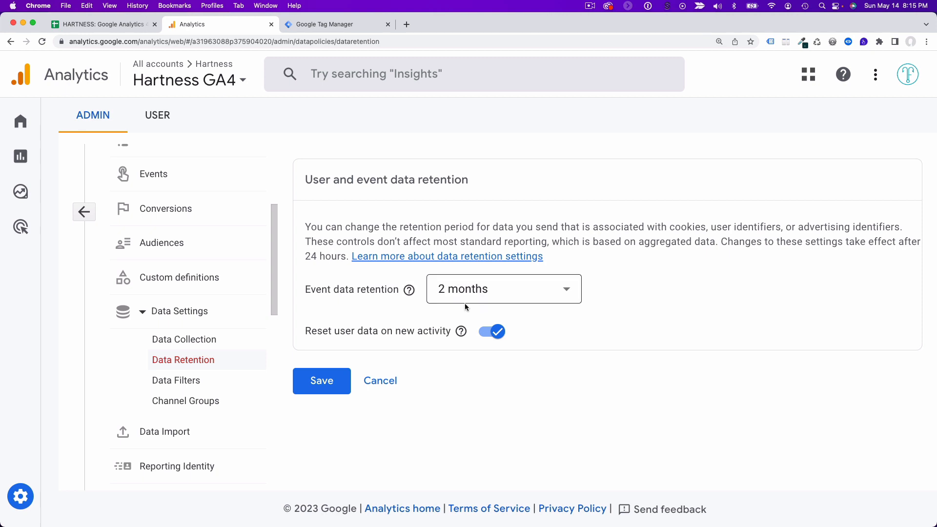
{"action": "left_click", "coordinate": [532, 292]}
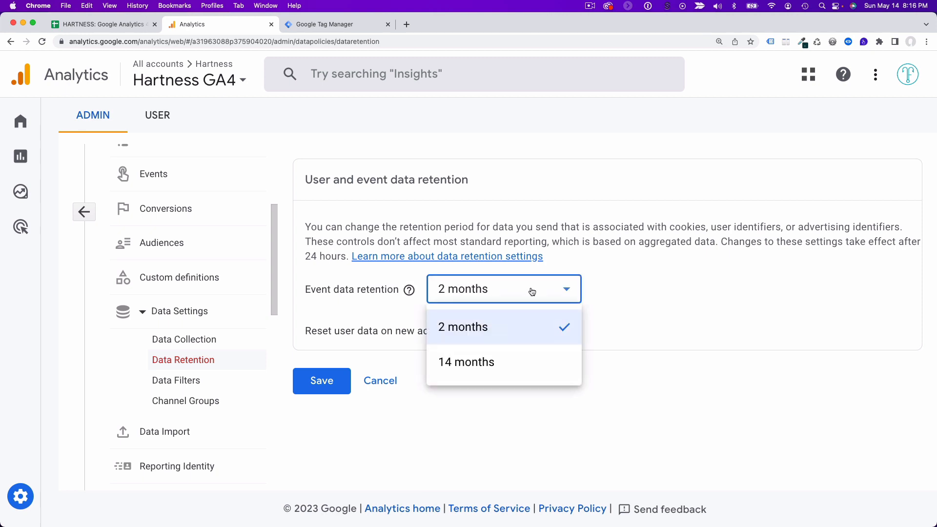
{"action": "left_click", "coordinate": [517, 366]}
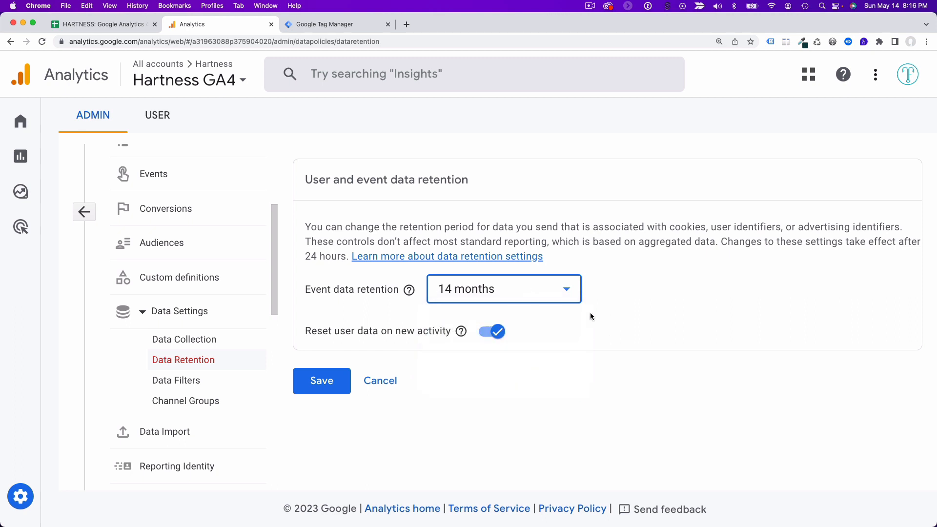
{"action": "left_click", "coordinate": [444, 299]}
{"action": "left_click", "coordinate": [453, 314]}
{"action": "left_click", "coordinate": [473, 291]}
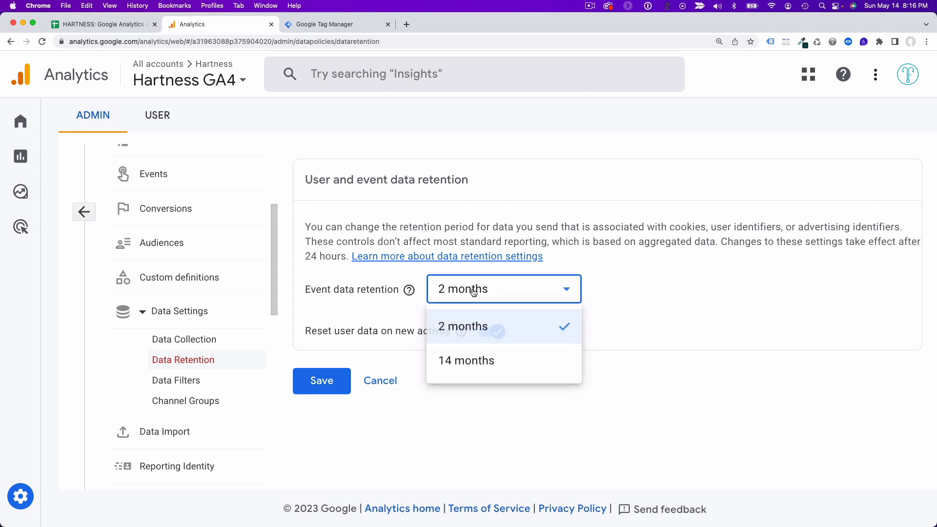
{"action": "left_click", "coordinate": [476, 362]}
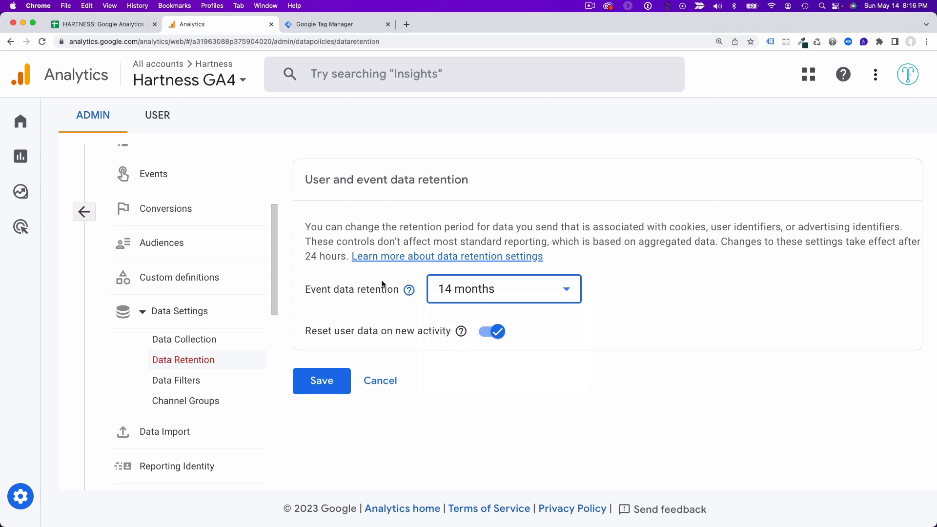
{"action": "mouse_move", "coordinate": [36, 167]}
{"action": "left_click", "coordinate": [471, 298]}
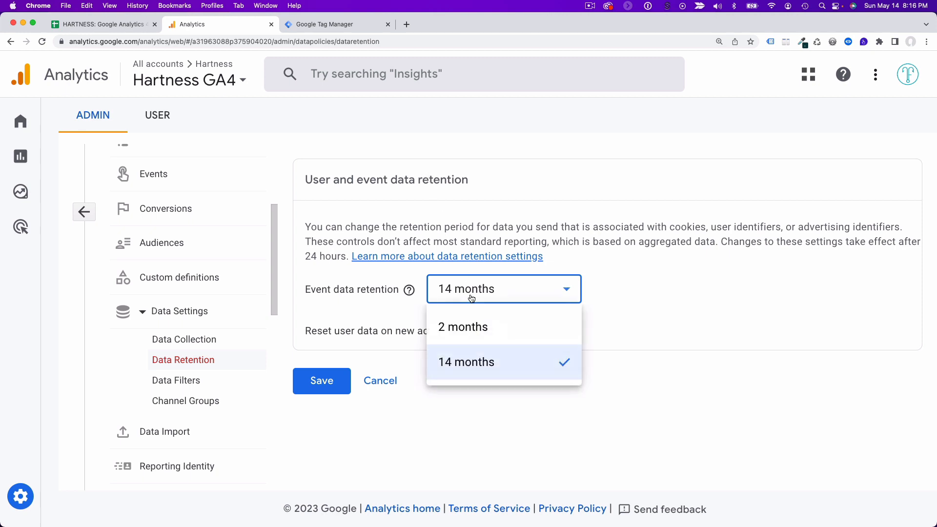
{"action": "left_click", "coordinate": [476, 362]}
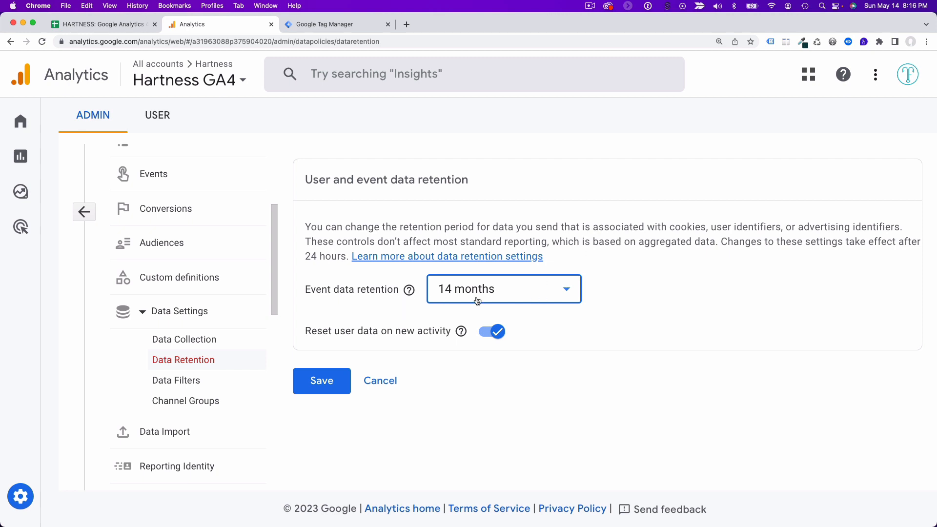
{"action": "left_click", "coordinate": [317, 388]}
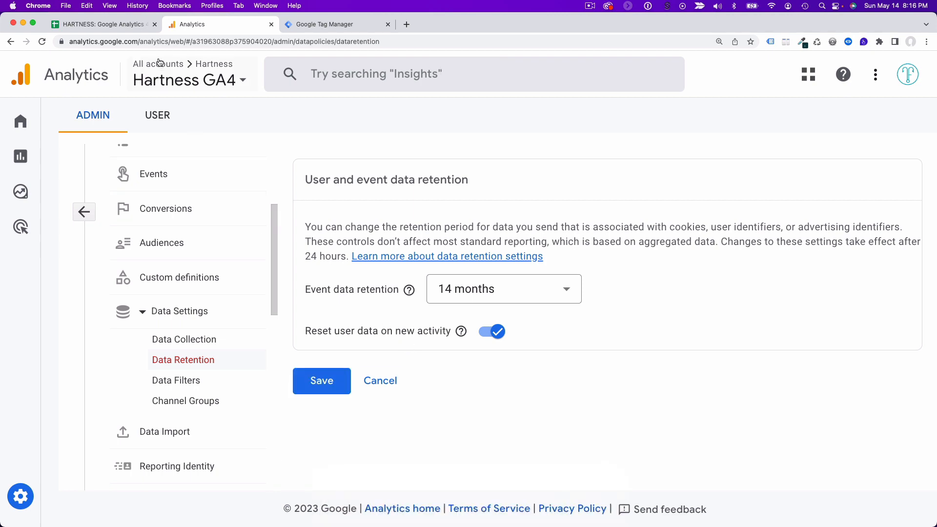
Step: In the audit sheet, set the Data Retention status to Complete and enter the note "14 months"
{"action": "left_click", "coordinate": [122, 24]}
{"action": "left_click", "coordinate": [679, 330]}
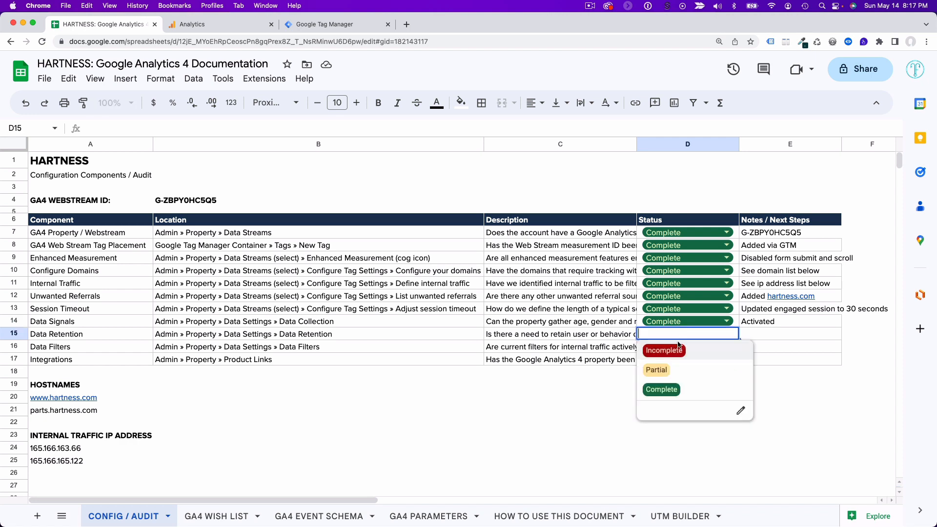
{"action": "left_click", "coordinate": [679, 391]}
{"action": "left_click", "coordinate": [756, 335]}
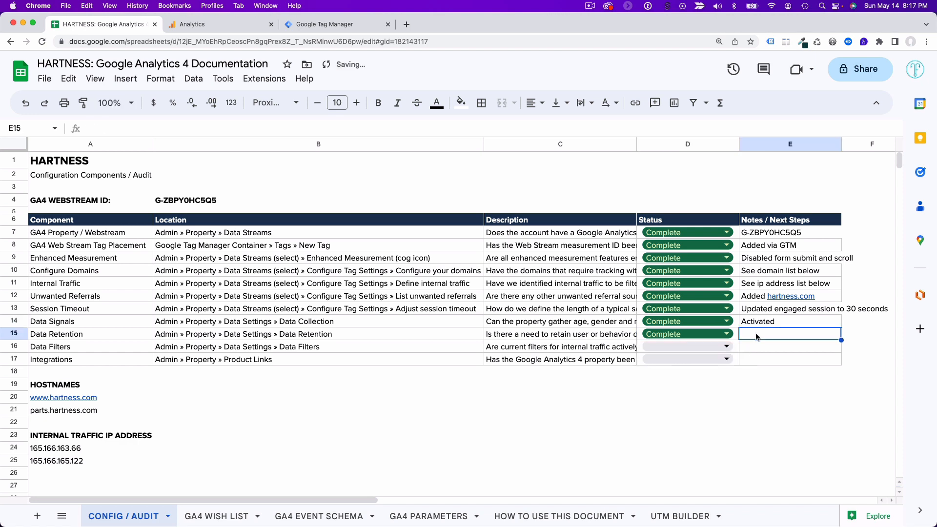
{"action": "type", "text": "14 months"}
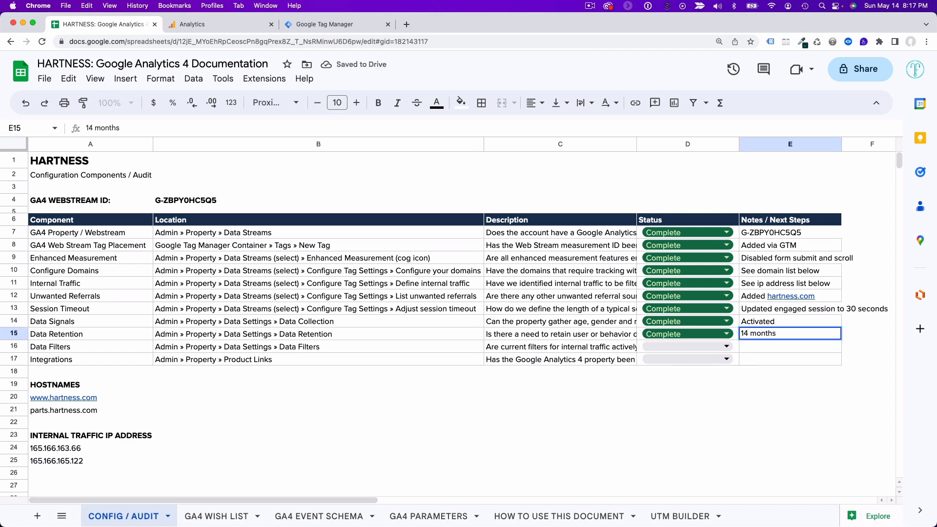
{"action": "left_click", "coordinate": [755, 348]}
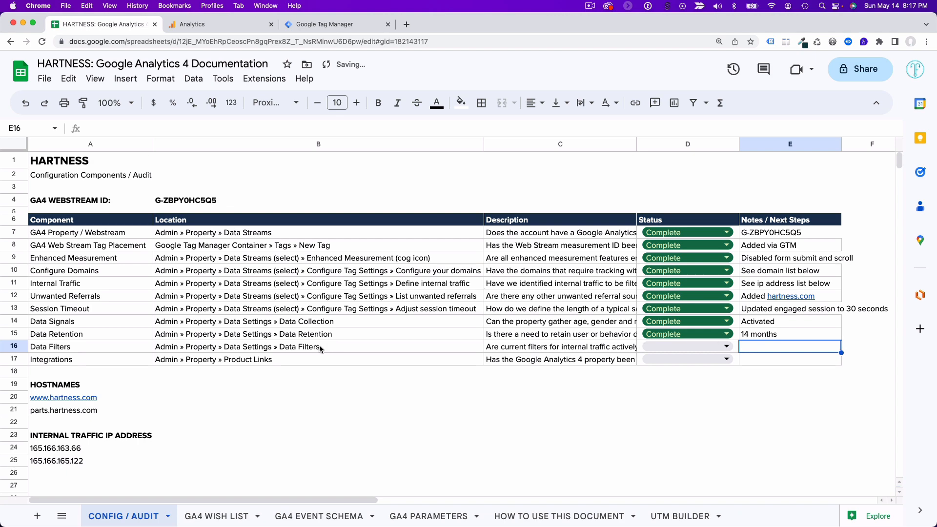
Step: Check the Data Filters location in the audit sheet and open Data Filters under the property's Data Settings in Analytics
{"action": "left_click", "coordinate": [245, 348]}
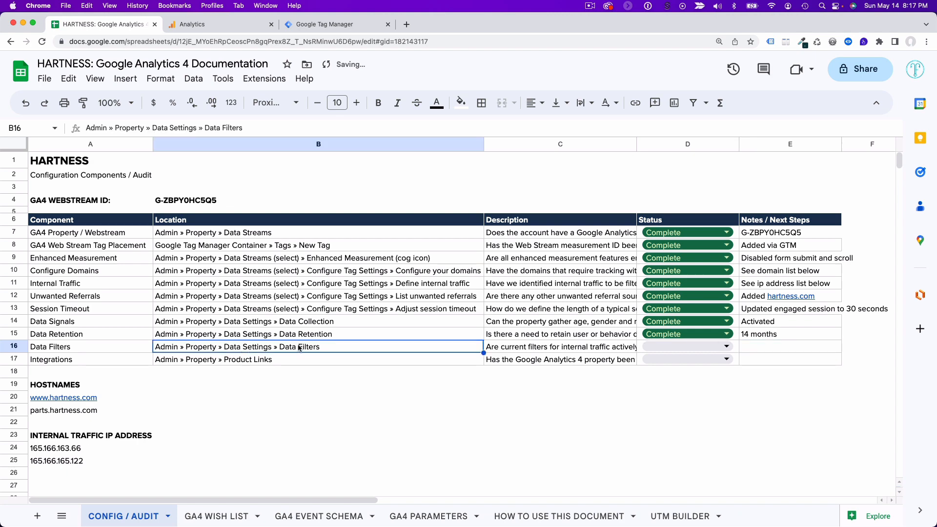
{"action": "left_click", "coordinate": [222, 25]}
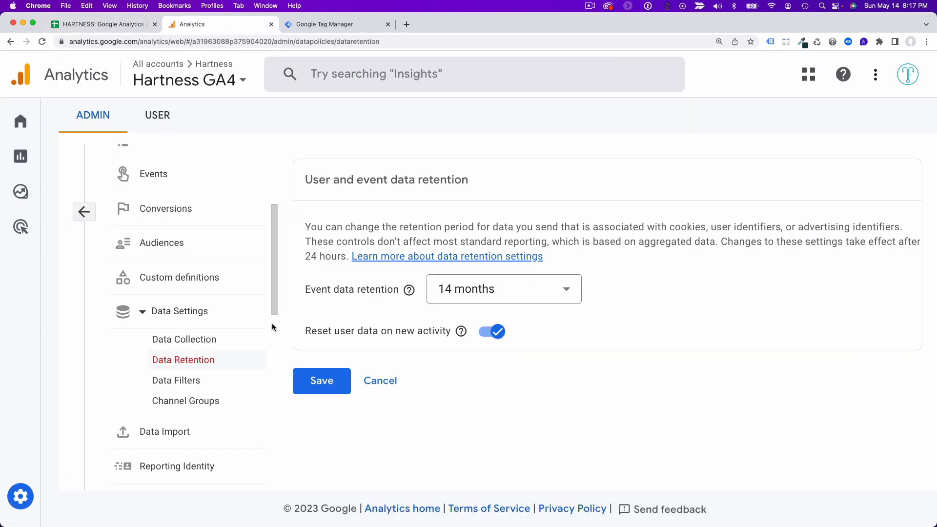
{"action": "left_click", "coordinate": [176, 382]}
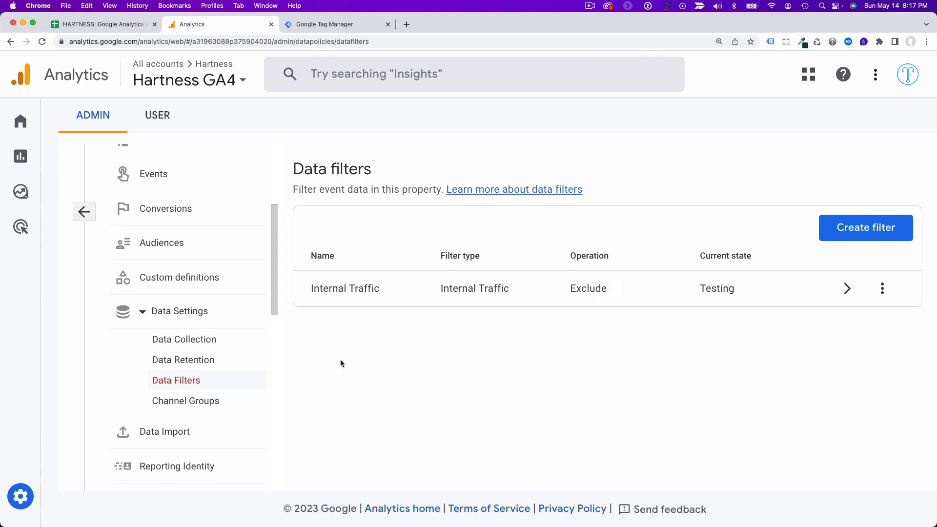
Step: Return to the audit sheet and check the two listed internal traffic IP addresses
{"action": "left_click", "coordinate": [93, 24]}
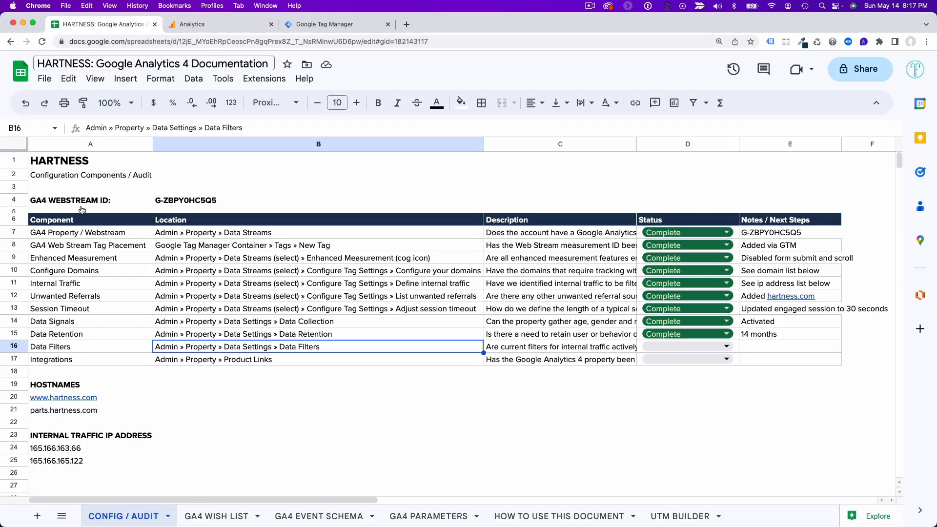
{"action": "left_click", "coordinate": [66, 449]}
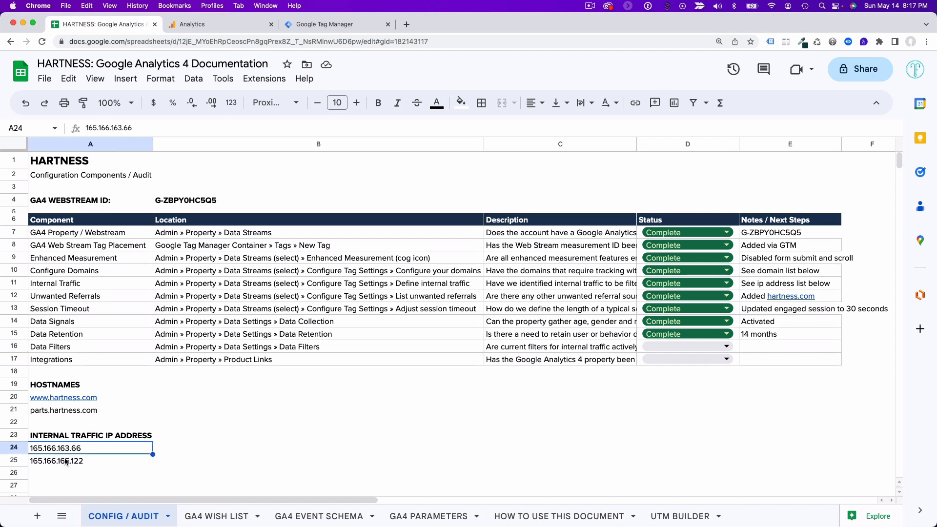
{"action": "left_click", "coordinate": [66, 461]}
{"action": "left_click", "coordinate": [71, 452]}
{"action": "left_click", "coordinate": [69, 461]}
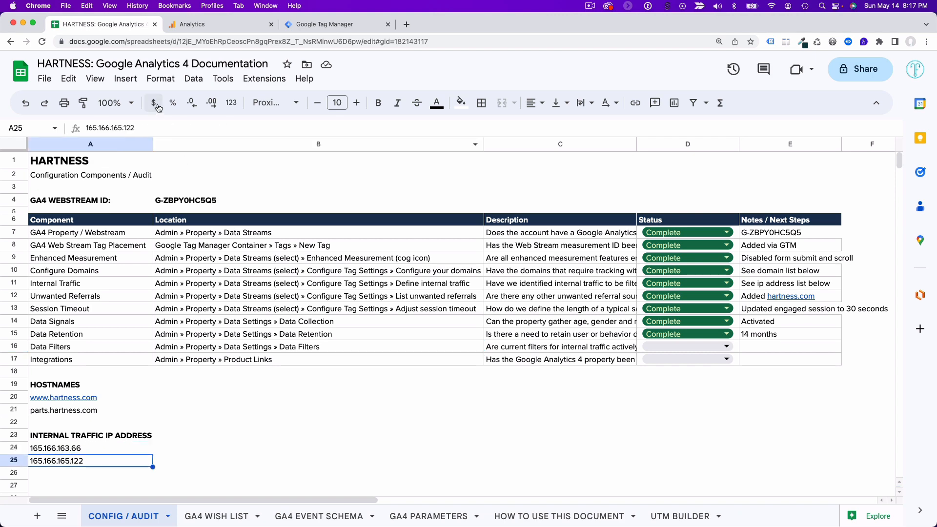
Step: In the Analytics property's Data Filters, set the Internal Traffic filter's state to Active, save it and confirm the activation
{"action": "left_click", "coordinate": [197, 26]}
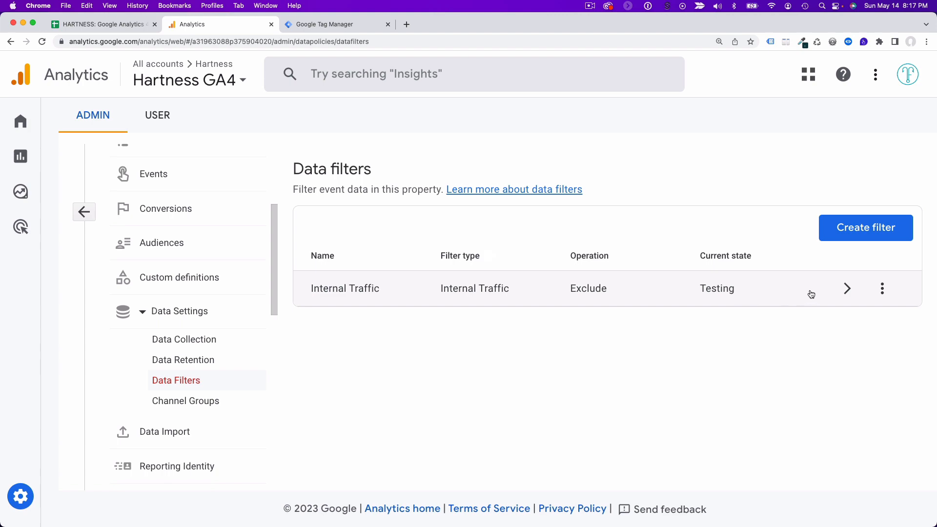
{"action": "left_click", "coordinate": [831, 293]}
{"action": "scroll", "coordinate": [670, 323], "scroll_direction": "down", "scroll_amount": 6}
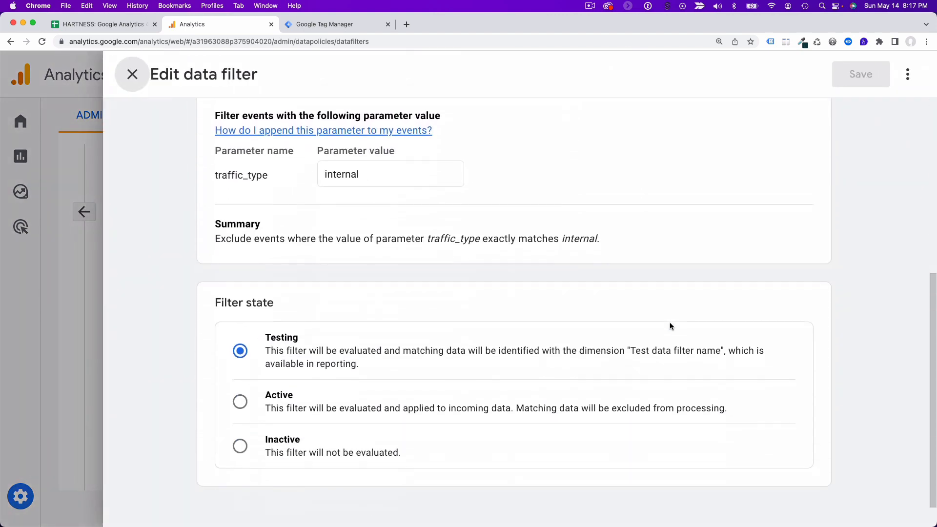
{"action": "left_click", "coordinate": [240, 390]}
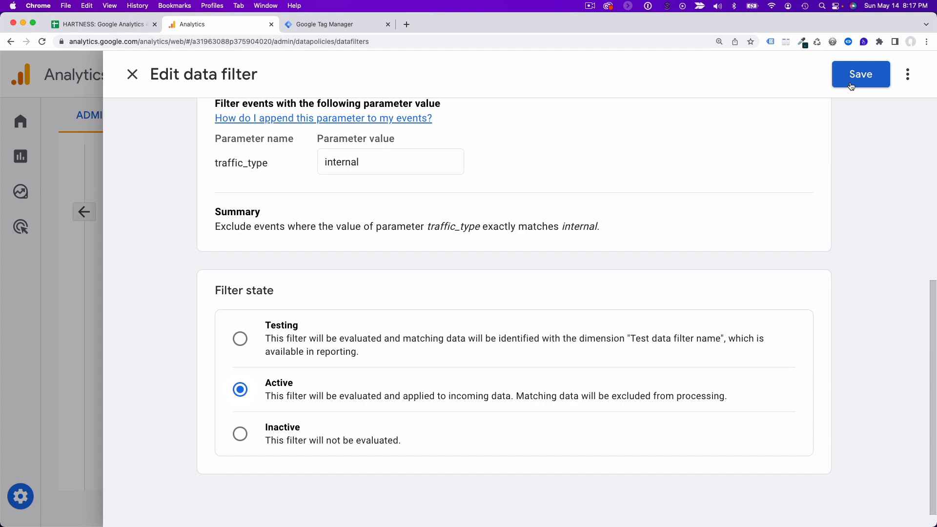
{"action": "scroll", "coordinate": [692, 205], "scroll_direction": "up", "scroll_amount": 5}
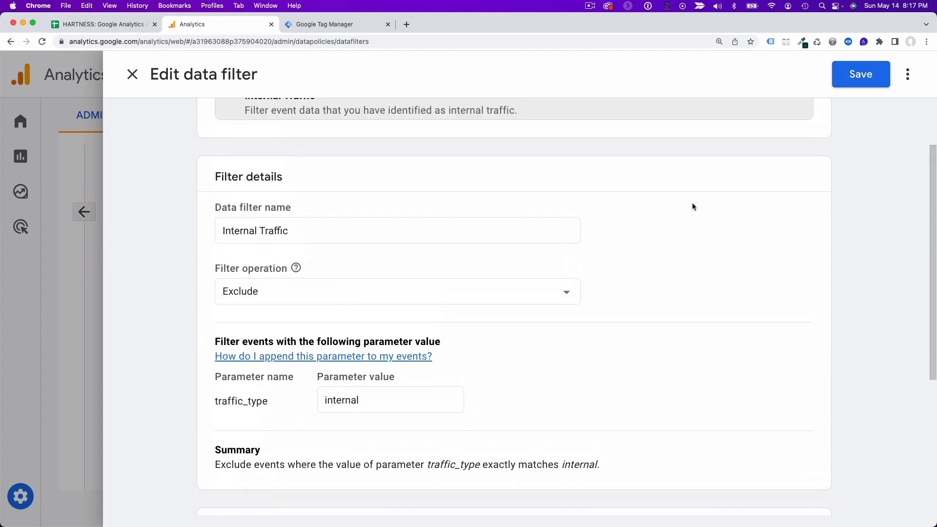
{"action": "scroll", "coordinate": [632, 199], "scroll_direction": "up", "scroll_amount": 3}
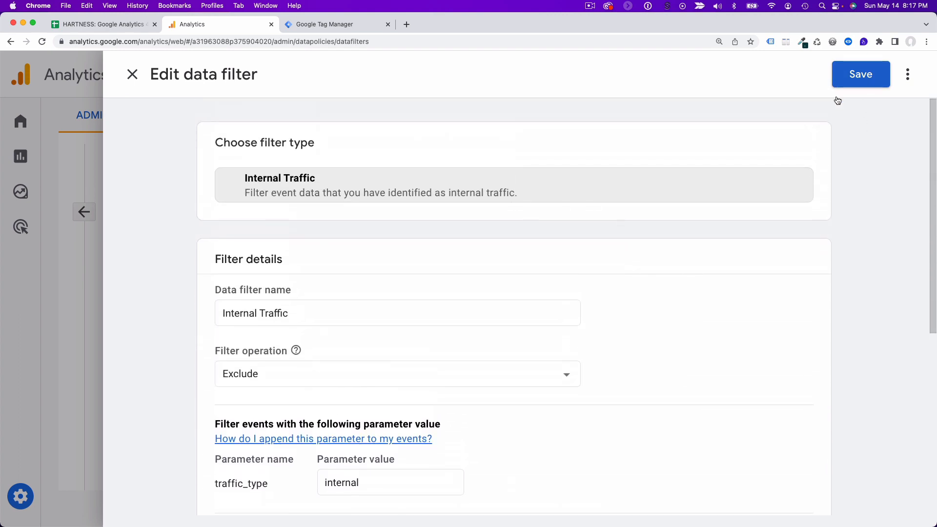
{"action": "scroll", "coordinate": [544, 279], "scroll_direction": "down", "scroll_amount": 6}
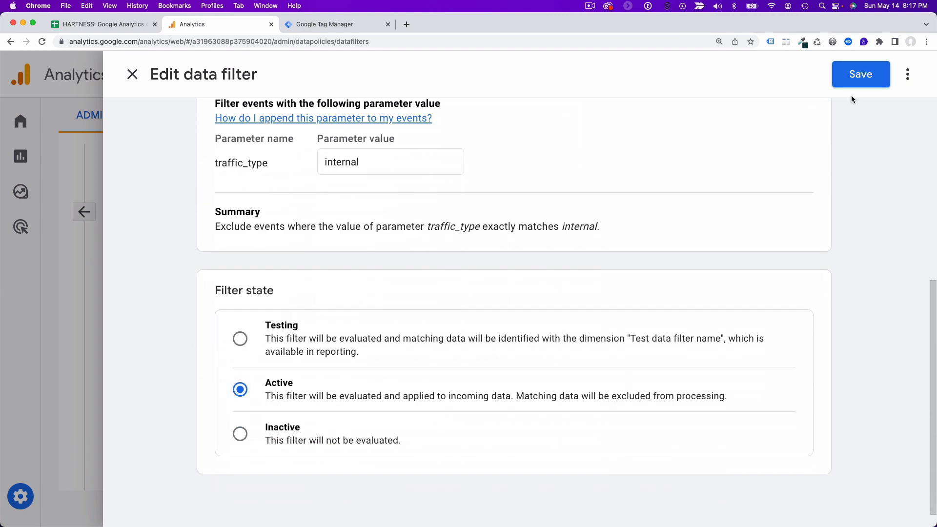
{"action": "left_click", "coordinate": [852, 80]}
{"action": "left_click", "coordinate": [646, 342]}
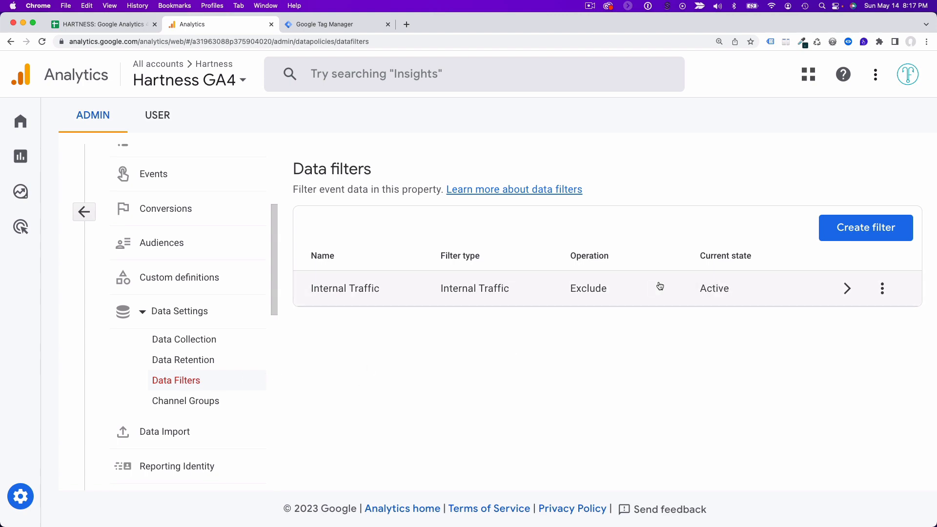
Step: Reopen the Internal Traffic data filter to check its filter state options, close it and return to the audit sheet
{"action": "left_click", "coordinate": [705, 291]}
{"action": "scroll", "coordinate": [342, 362], "scroll_direction": "down", "scroll_amount": 5}
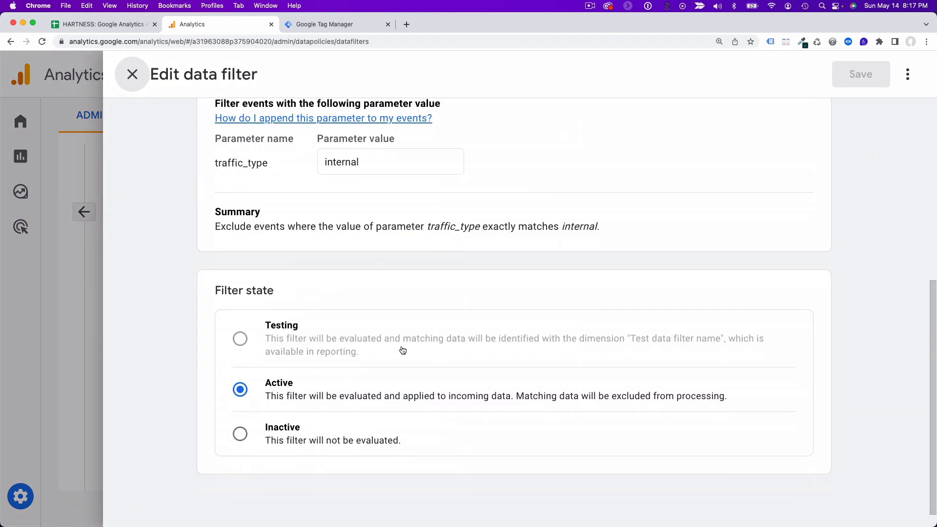
{"action": "left_click", "coordinate": [132, 76]}
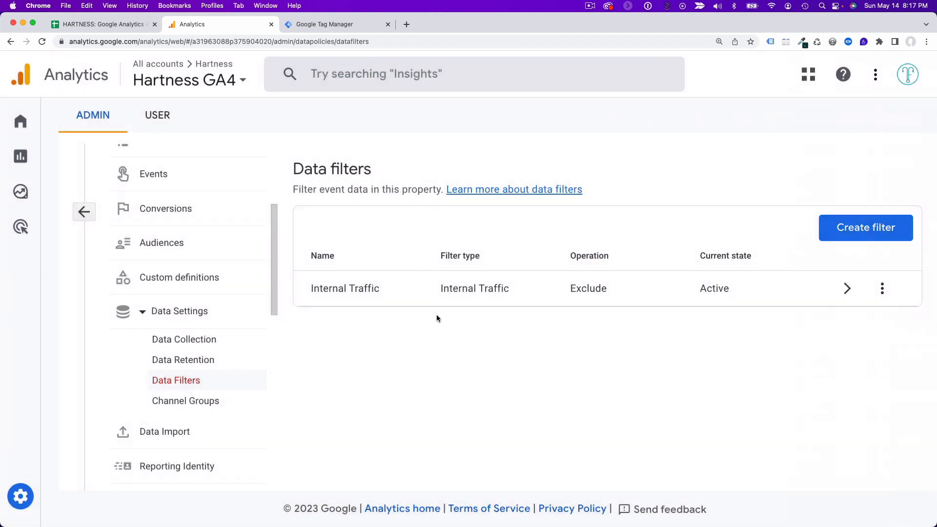
{"action": "left_click", "coordinate": [100, 24]}
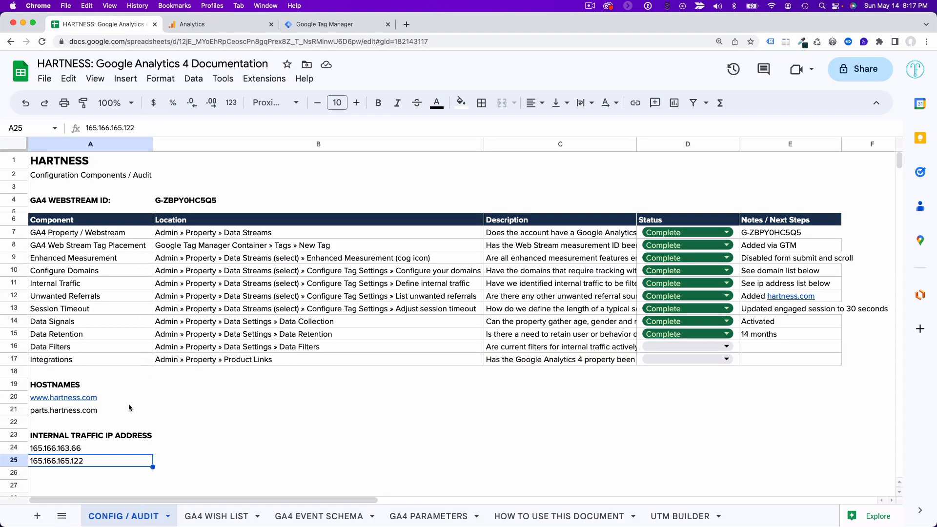
Step: Open Channel Groups in the Analytics property's Data Settings and examine the channel list of the Default Channel Group
{"action": "left_click", "coordinate": [207, 24]}
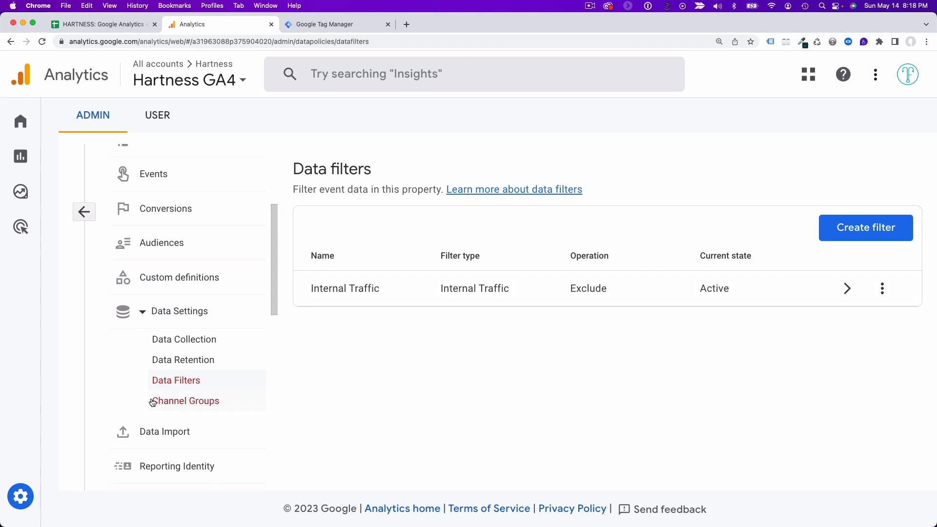
{"action": "left_click", "coordinate": [174, 405]}
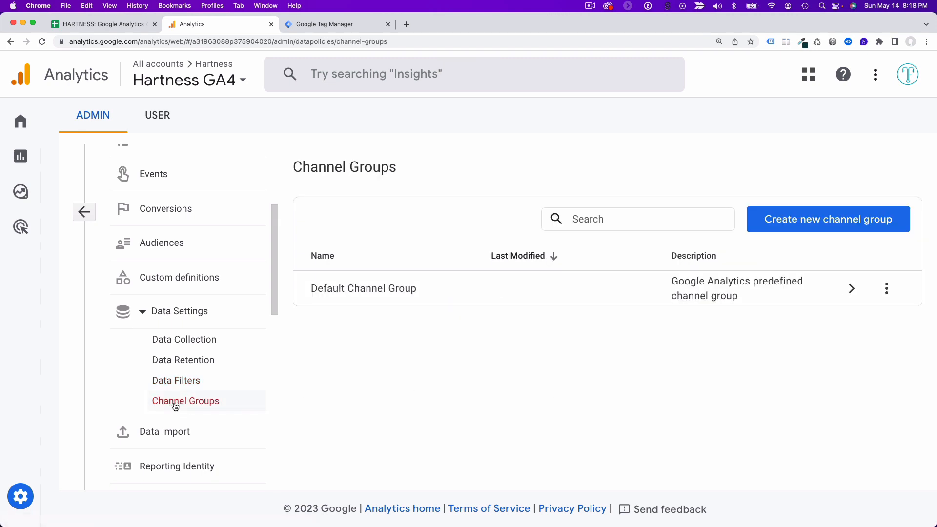
{"action": "left_click", "coordinate": [366, 293]}
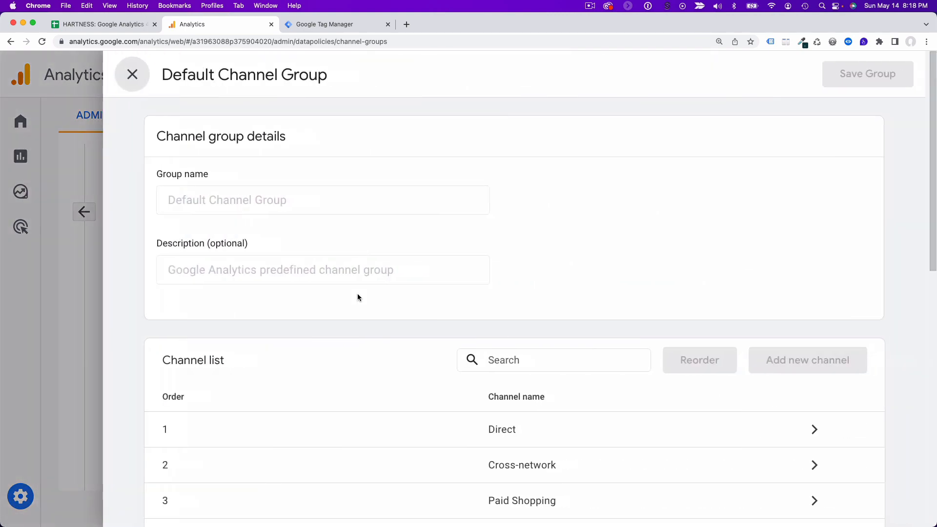
{"action": "scroll", "coordinate": [359, 293], "scroll_direction": "down", "scroll_amount": 3}
{"action": "scroll", "coordinate": [360, 299], "scroll_direction": "down", "scroll_amount": 5}
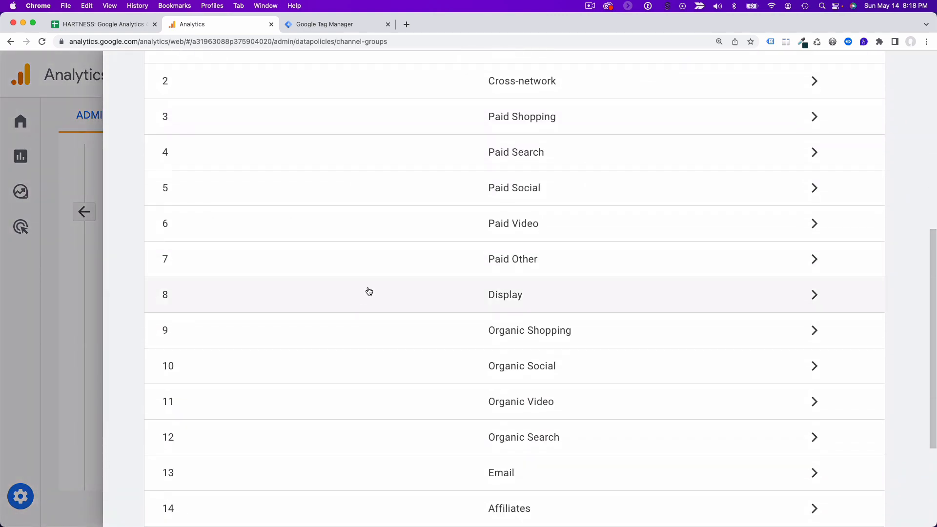
{"action": "scroll", "coordinate": [458, 249], "scroll_direction": "down", "scroll_amount": 1}
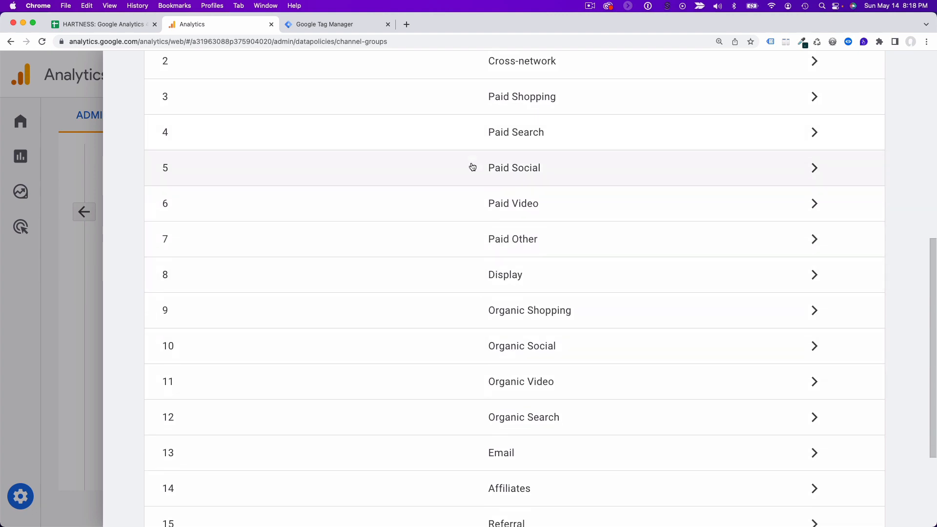
{"action": "scroll", "coordinate": [469, 196], "scroll_direction": "up", "scroll_amount": 2}
{"action": "scroll", "coordinate": [465, 209], "scroll_direction": "up", "scroll_amount": 3}
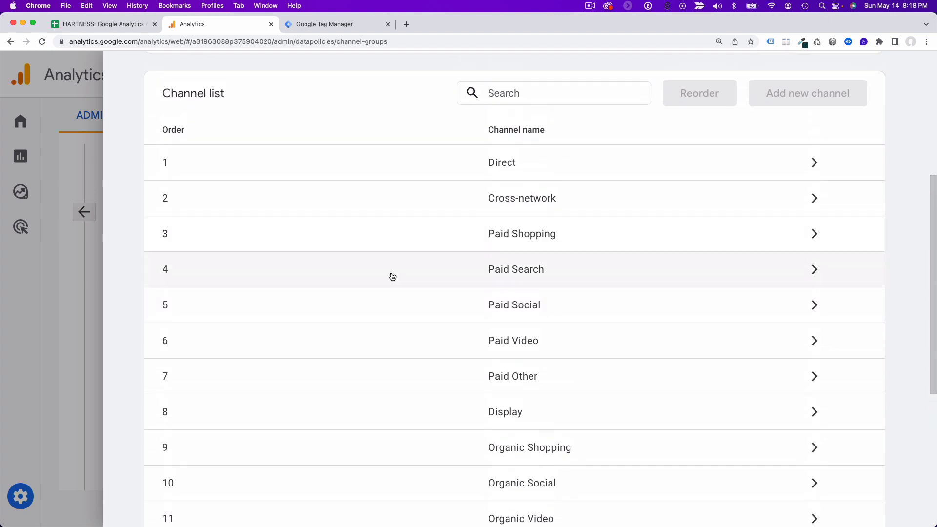
{"action": "scroll", "coordinate": [364, 277], "scroll_direction": "down", "scroll_amount": 8}
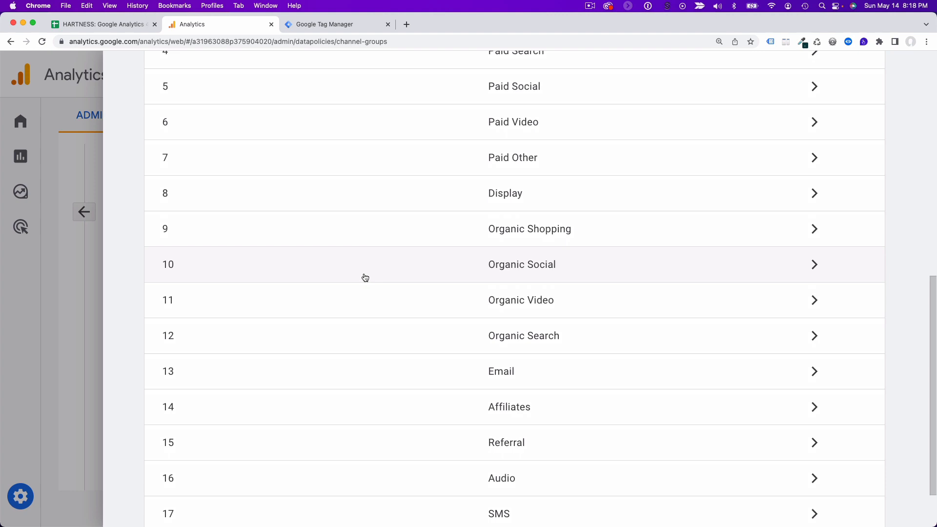
{"action": "scroll", "coordinate": [365, 278], "scroll_direction": "down", "scroll_amount": 3}
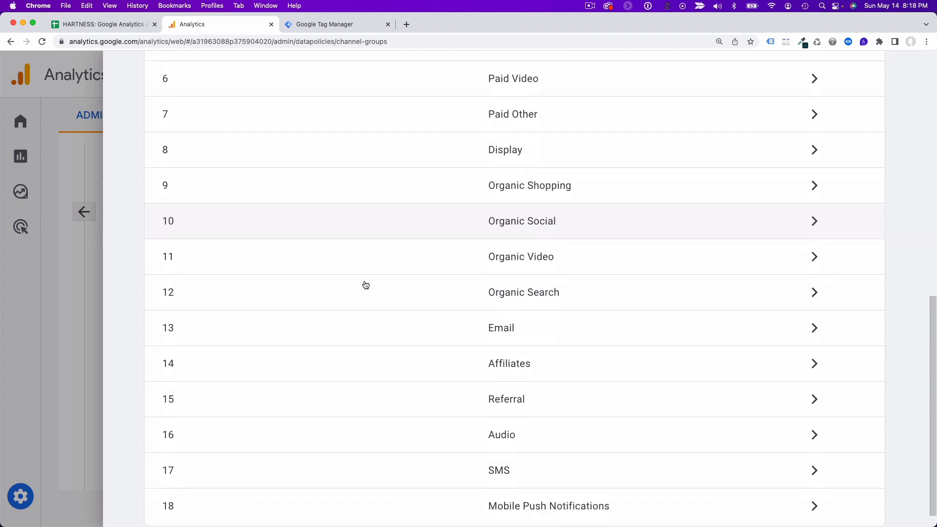
{"action": "scroll", "coordinate": [390, 477], "scroll_direction": "up", "scroll_amount": 6}
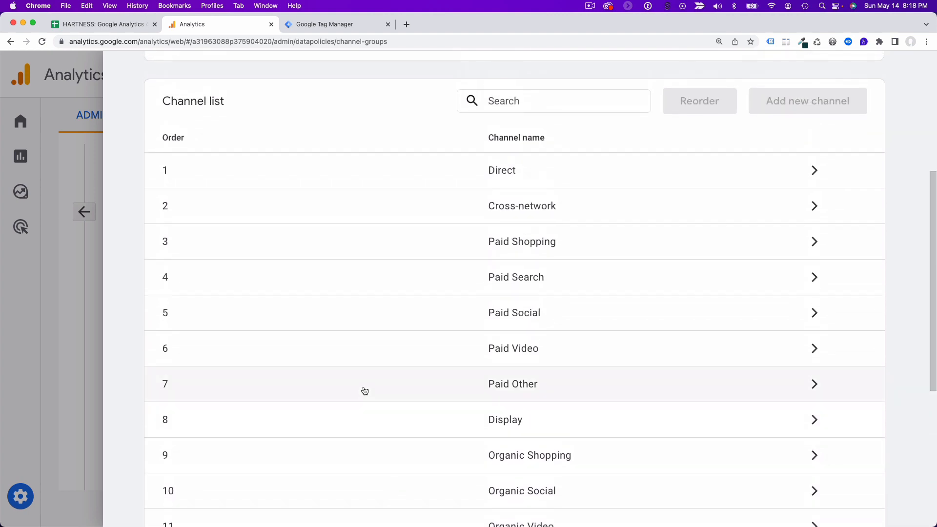
{"action": "scroll", "coordinate": [349, 198], "scroll_direction": "up", "scroll_amount": 5}
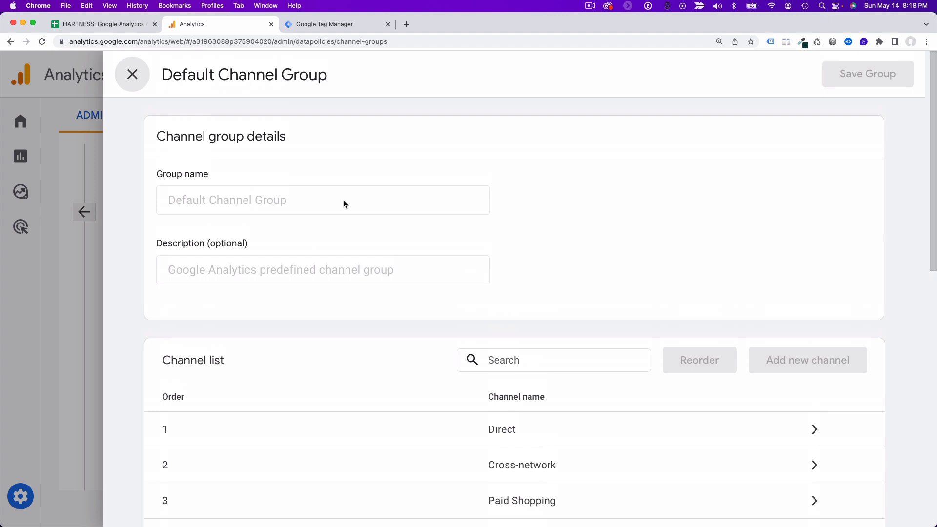
{"action": "left_click", "coordinate": [130, 75]}
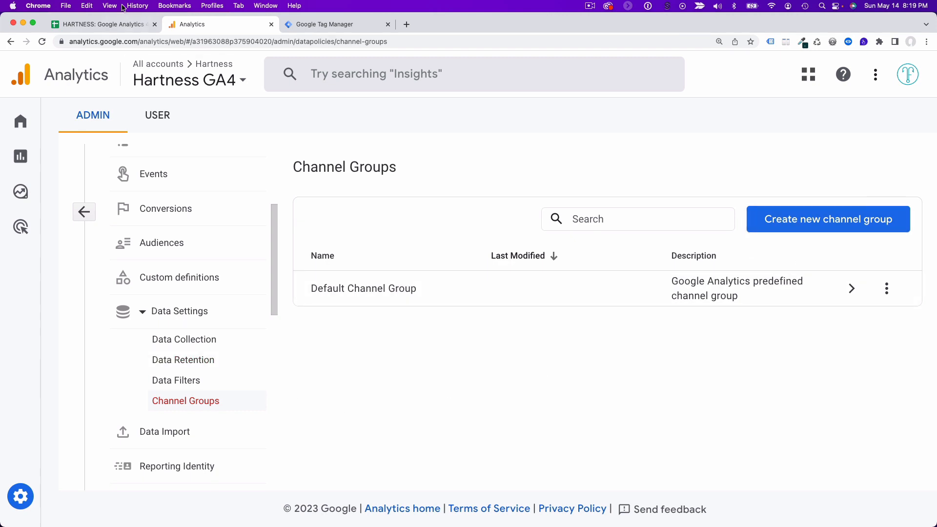
Step: In the audit sheet, set the Data Filters status to Complete and enter the note "Activated"
{"action": "left_click", "coordinate": [116, 24]}
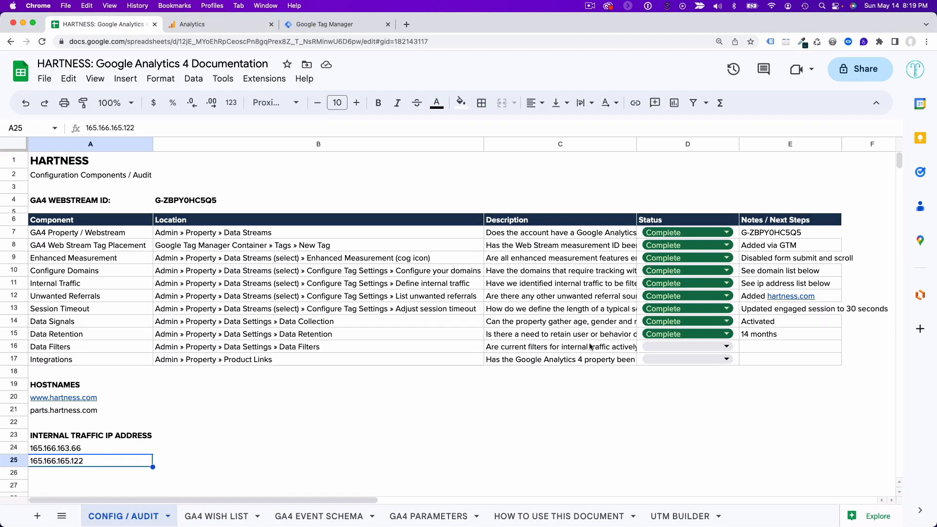
{"action": "left_click", "coordinate": [654, 346]}
{"action": "left_click", "coordinate": [710, 398]}
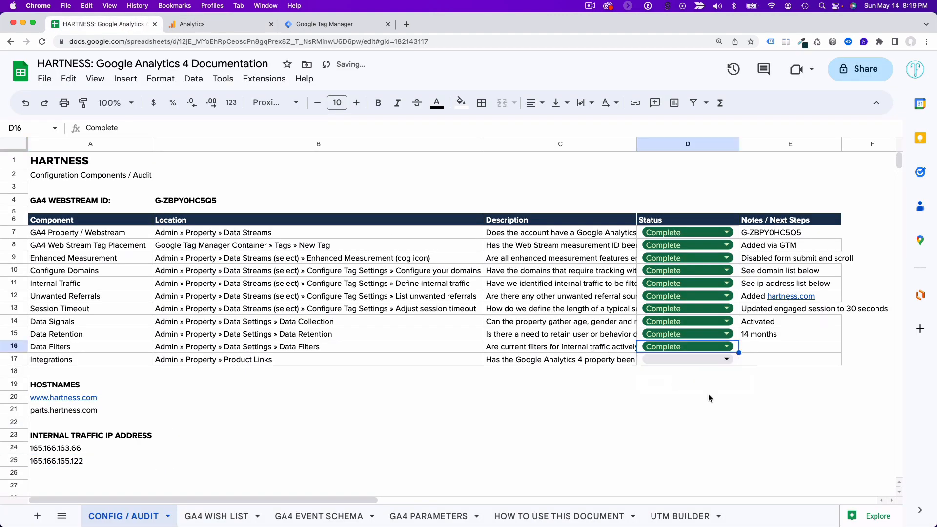
{"action": "left_click", "coordinate": [769, 348]}
{"action": "type", "text": "Acti"}
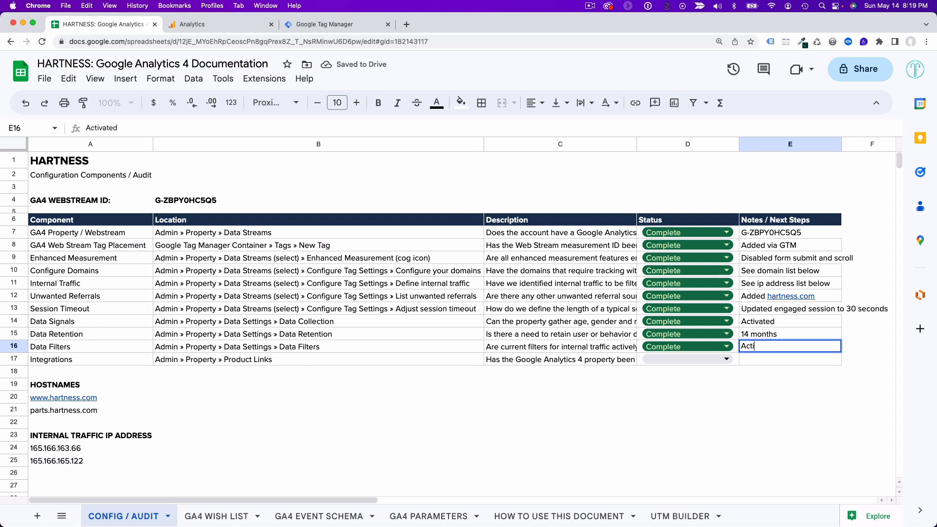
{"action": "type", "text": "vated"}
{"action": "key", "text": "Return"}
Step: Check the Integrations location in the audit sheet and find the Product Links section in the Analytics property's Admin settings
{"action": "left_click", "coordinate": [292, 364]}
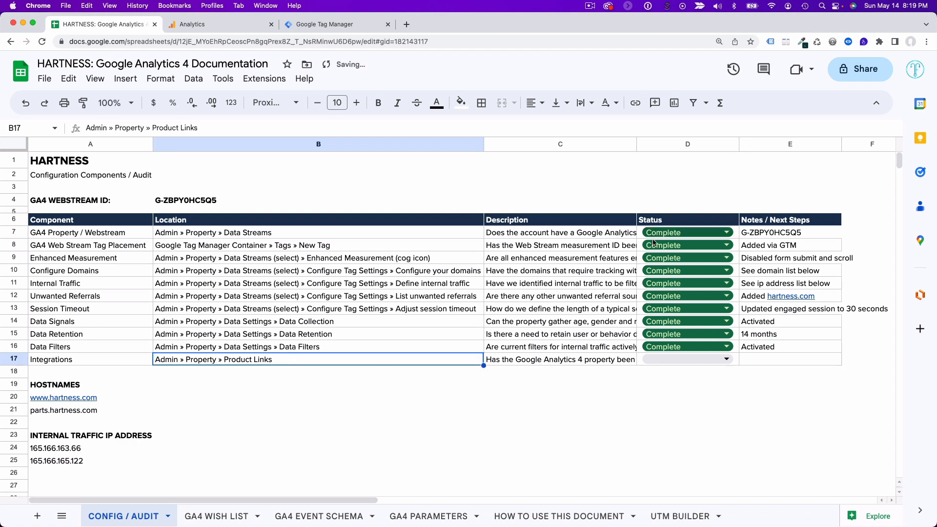
{"action": "left_click", "coordinate": [105, 363]}
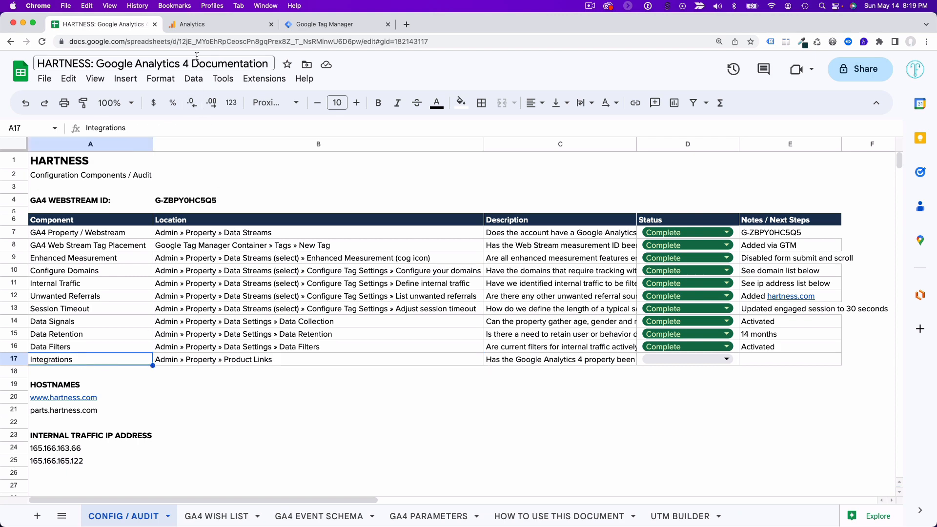
{"action": "left_click", "coordinate": [203, 27]}
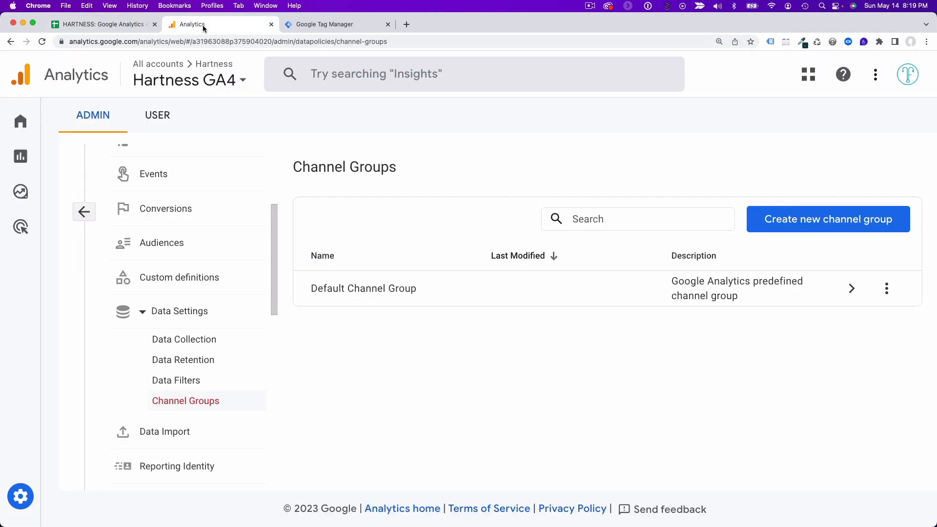
{"action": "left_click", "coordinate": [84, 212]}
{"action": "scroll", "coordinate": [364, 256], "scroll_direction": "down", "scroll_amount": 5}
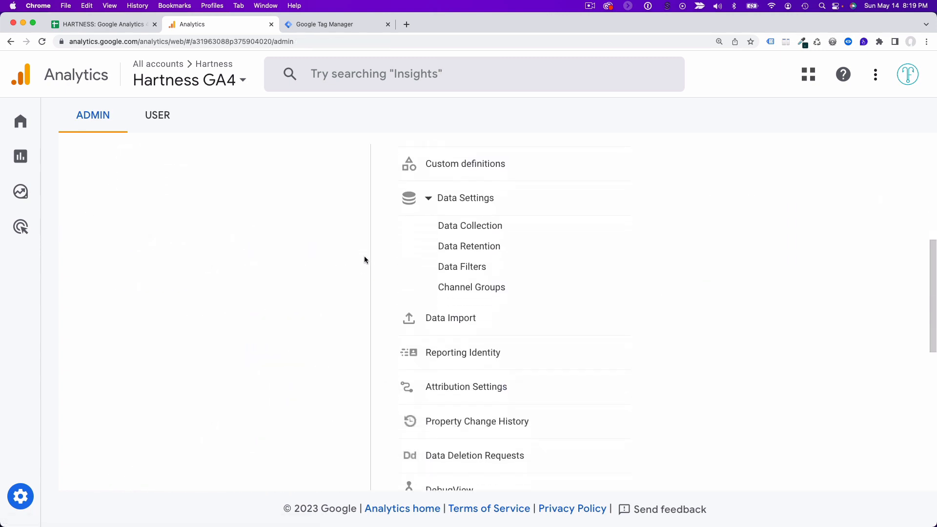
{"action": "key", "text": "super+minus"}
{"action": "key", "text": "super+minus"}
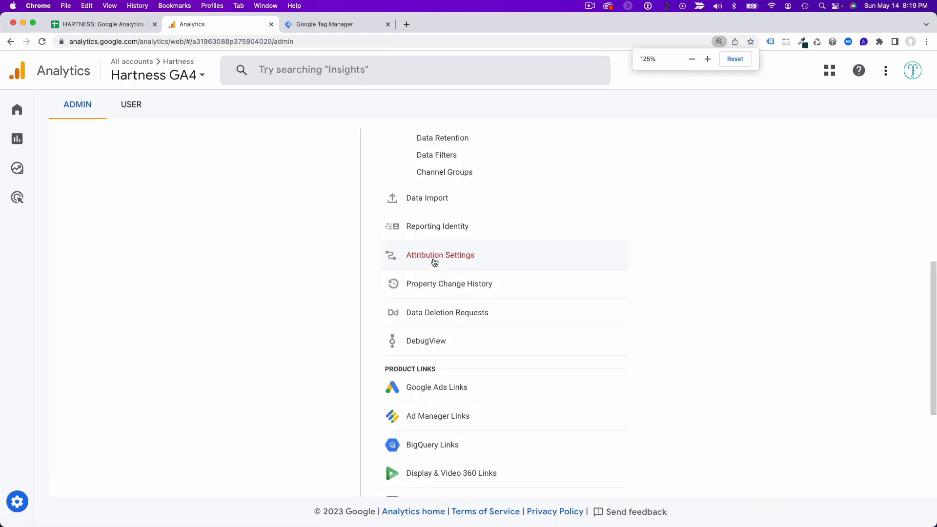
{"action": "scroll", "coordinate": [432, 264], "scroll_direction": "up", "scroll_amount": 5}
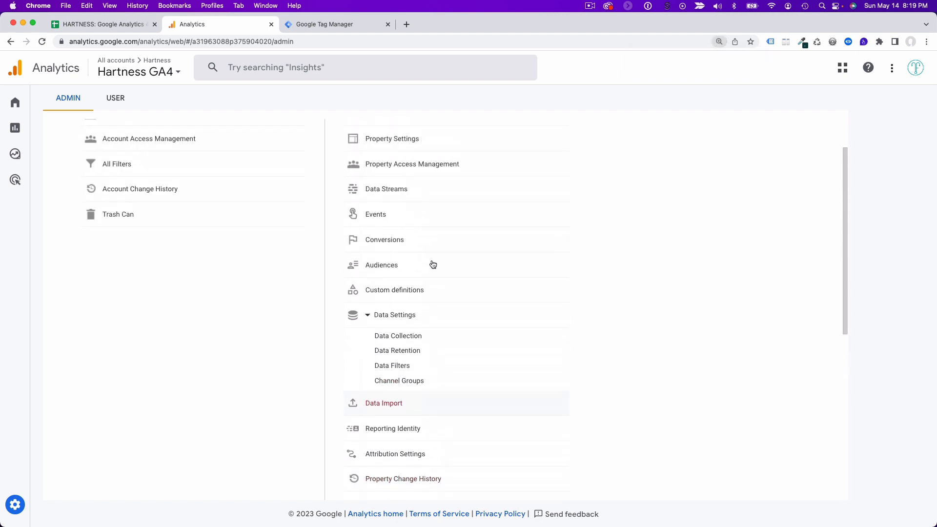
{"action": "scroll", "coordinate": [388, 206], "scroll_direction": "down", "scroll_amount": 10}
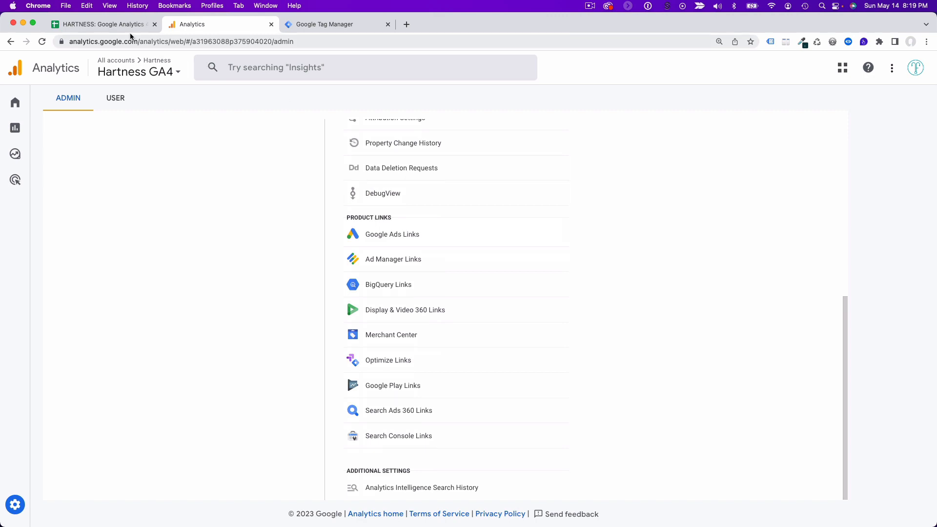
Step: Recheck the Integrations row in the audit sheet and review the enlarged Product Links list in Analytics Admin
{"action": "left_click", "coordinate": [117, 27]}
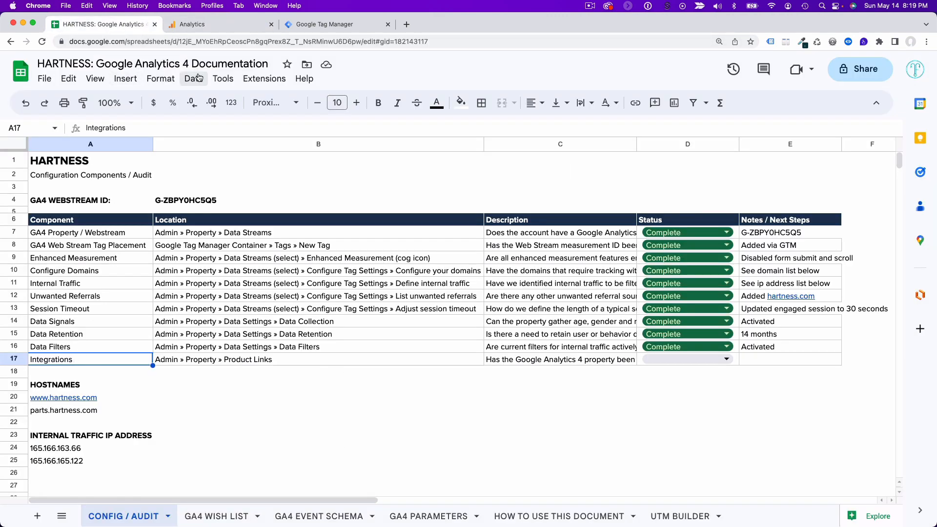
{"action": "left_click", "coordinate": [200, 31]}
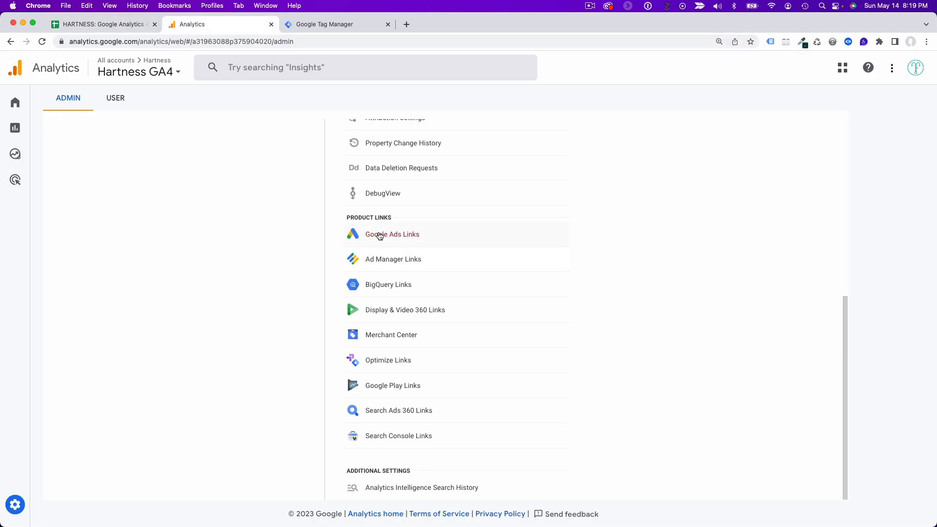
{"action": "key", "text": "super+equal"}
{"action": "key", "text": "super+equal"}
{"action": "key", "text": "super+equal"}
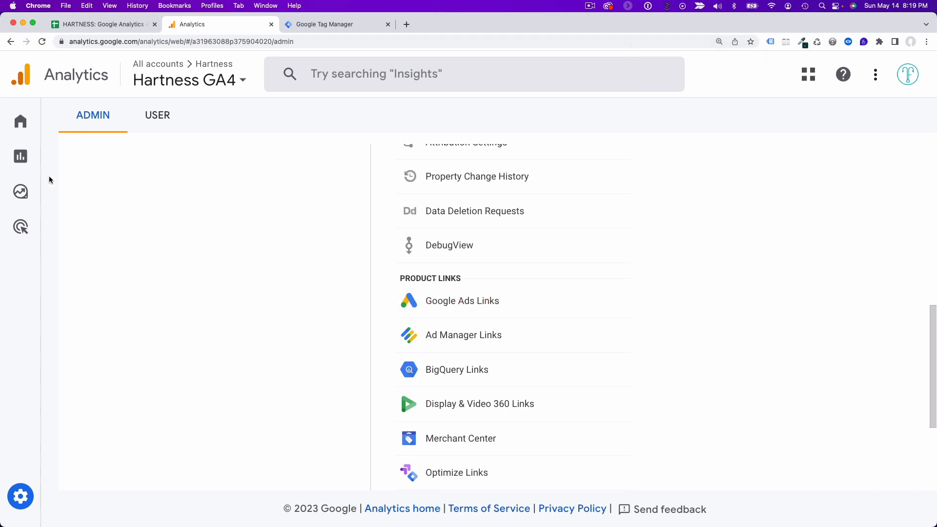
{"action": "mouse_move", "coordinate": [46, 161]}
{"action": "scroll", "coordinate": [442, 309], "scroll_direction": "down", "scroll_amount": 1}
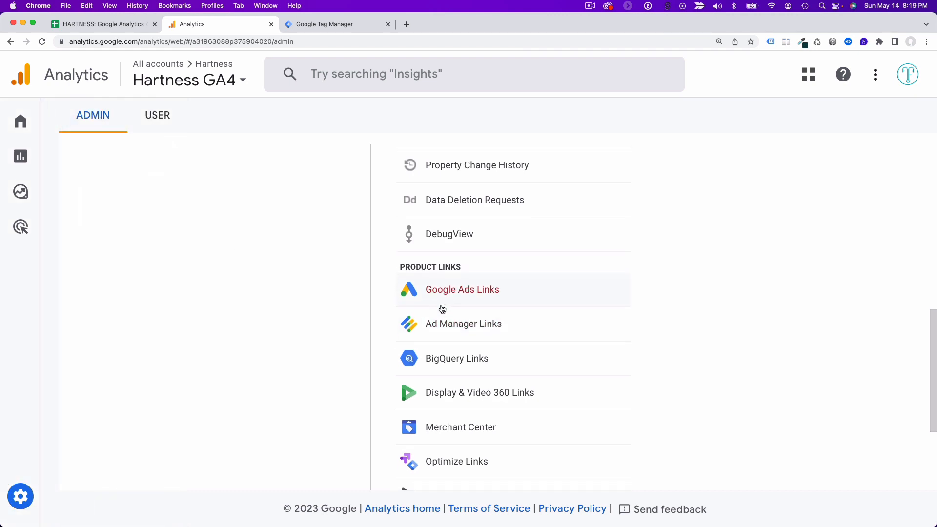
Step: Look through the Product Links list, open Search Console Links and start creating a new link
{"action": "scroll", "coordinate": [443, 309], "scroll_direction": "down", "scroll_amount": 5}
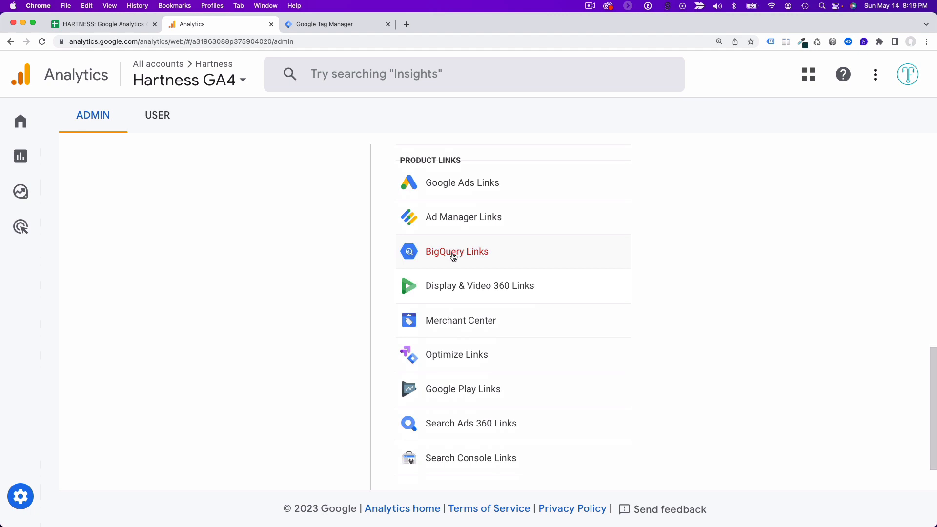
{"action": "scroll", "coordinate": [454, 257], "scroll_direction": "down", "scroll_amount": 1}
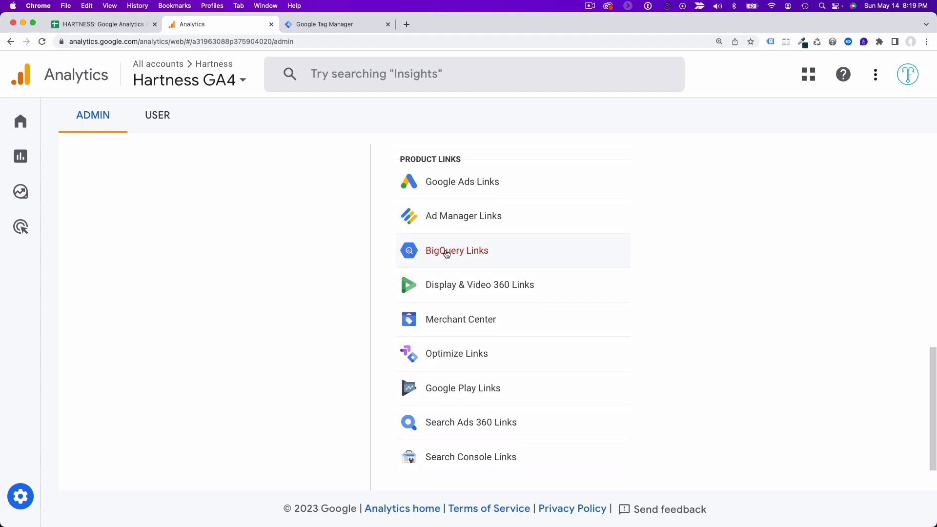
{"action": "scroll", "coordinate": [446, 257], "scroll_direction": "up", "scroll_amount": 2}
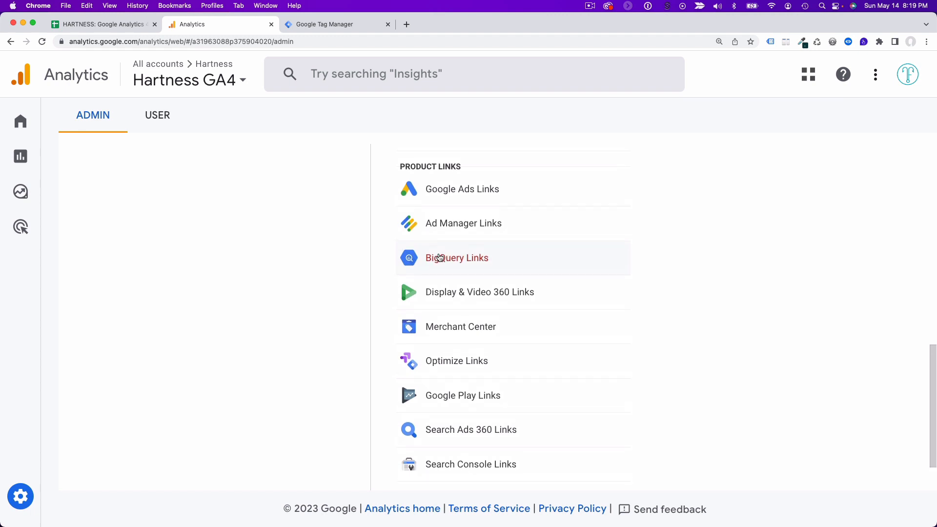
{"action": "scroll", "coordinate": [439, 257], "scroll_direction": "down", "scroll_amount": 3}
{"action": "scroll", "coordinate": [440, 258], "scroll_direction": "up", "scroll_amount": 2}
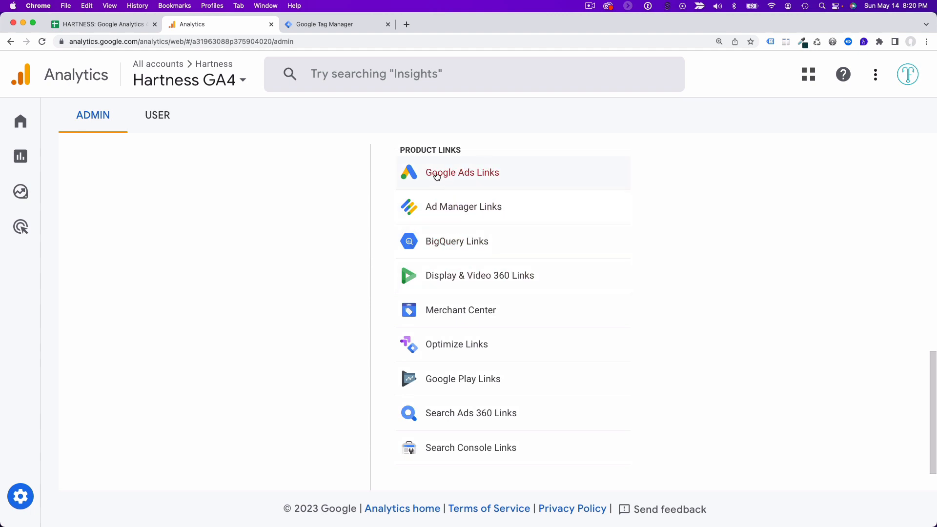
{"action": "left_click", "coordinate": [458, 449]}
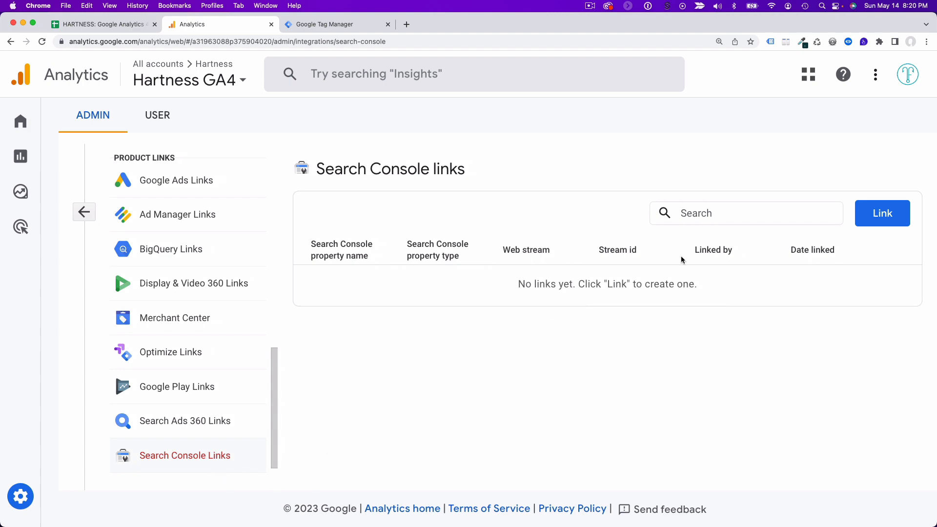
{"action": "left_click", "coordinate": [895, 229]}
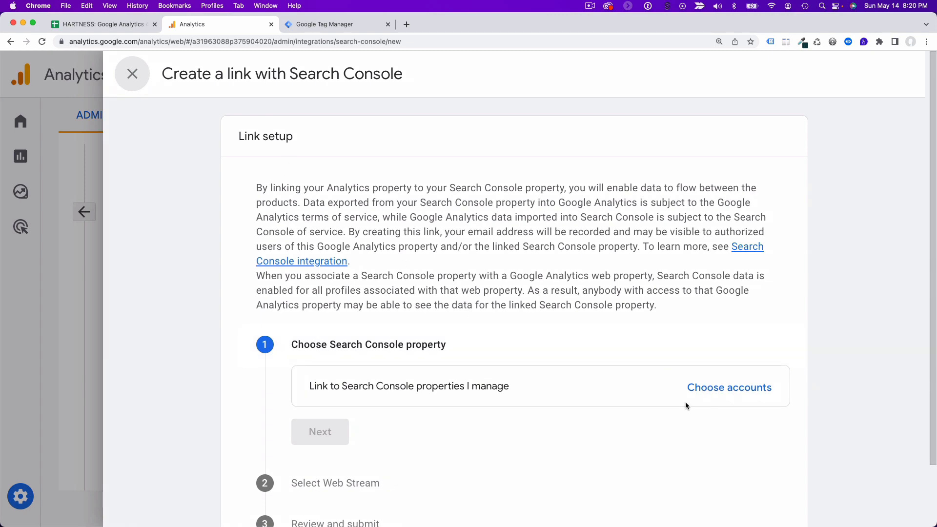
{"action": "left_click", "coordinate": [716, 391]}
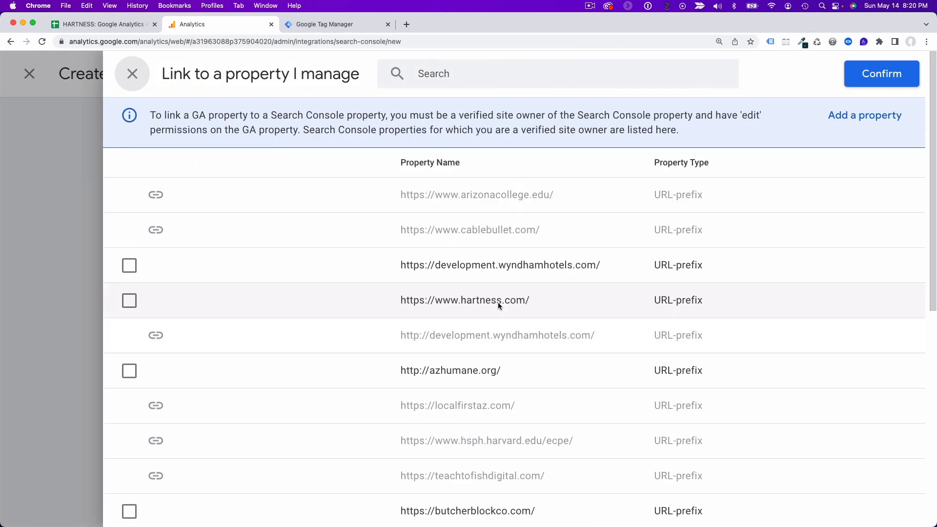
{"action": "scroll", "coordinate": [526, 301], "scroll_direction": "down", "scroll_amount": 1}
{"action": "left_click", "coordinate": [130, 270]}
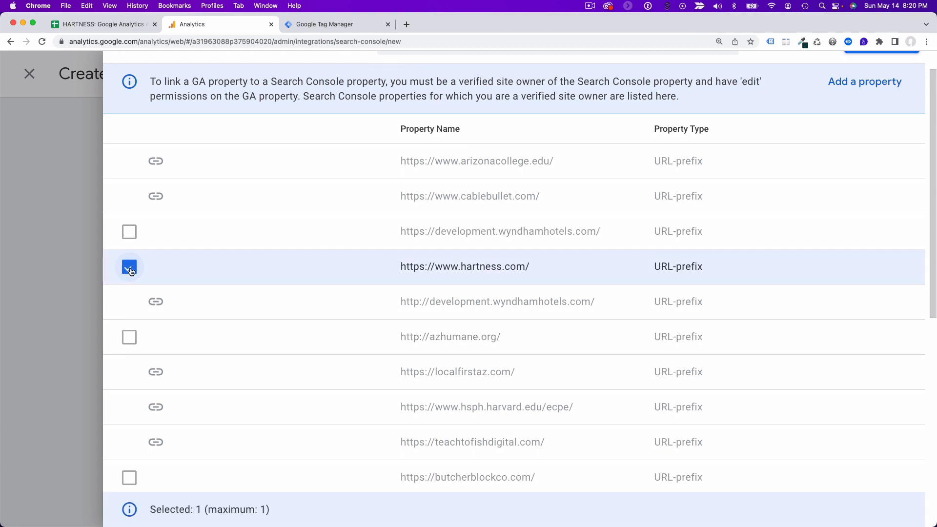
{"action": "scroll", "coordinate": [703, 349], "scroll_direction": "up", "scroll_amount": 1}
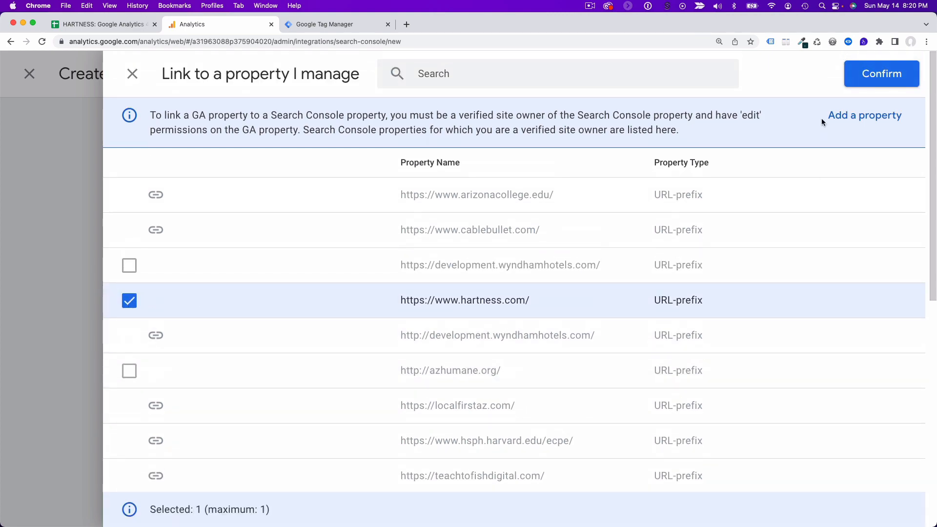
{"action": "left_click", "coordinate": [858, 80]}
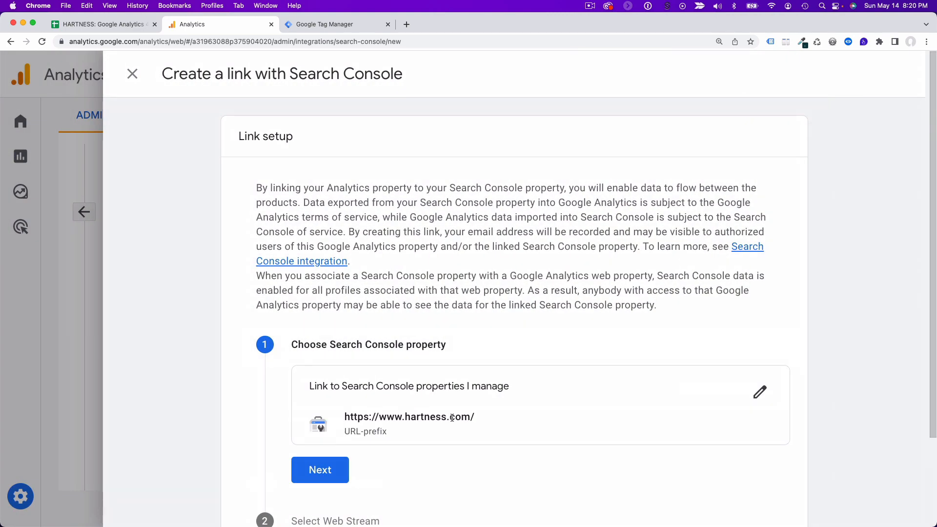
{"action": "scroll", "coordinate": [395, 469], "scroll_direction": "down", "scroll_amount": 3}
{"action": "left_click", "coordinate": [323, 372]}
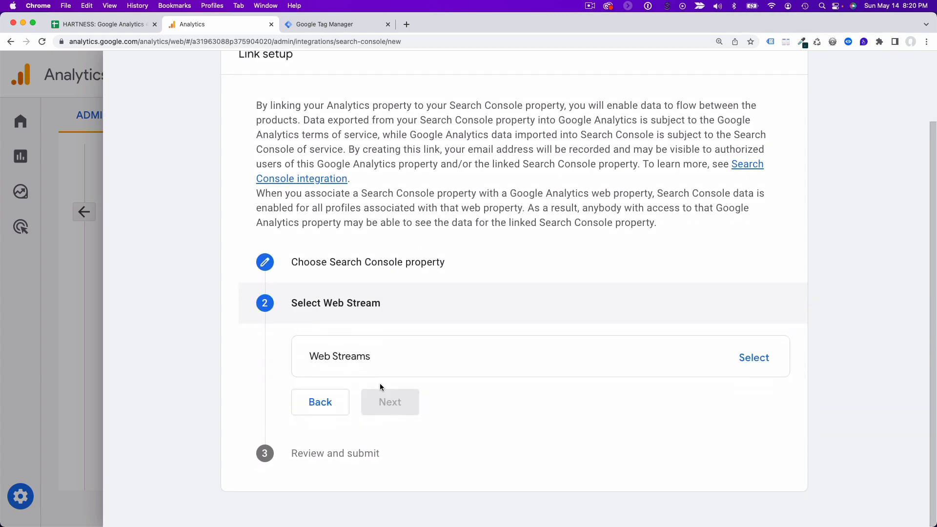
Step: Select the Hartness Website data stream, submit the Search Console link and close the link setup
{"action": "left_click", "coordinate": [756, 360]}
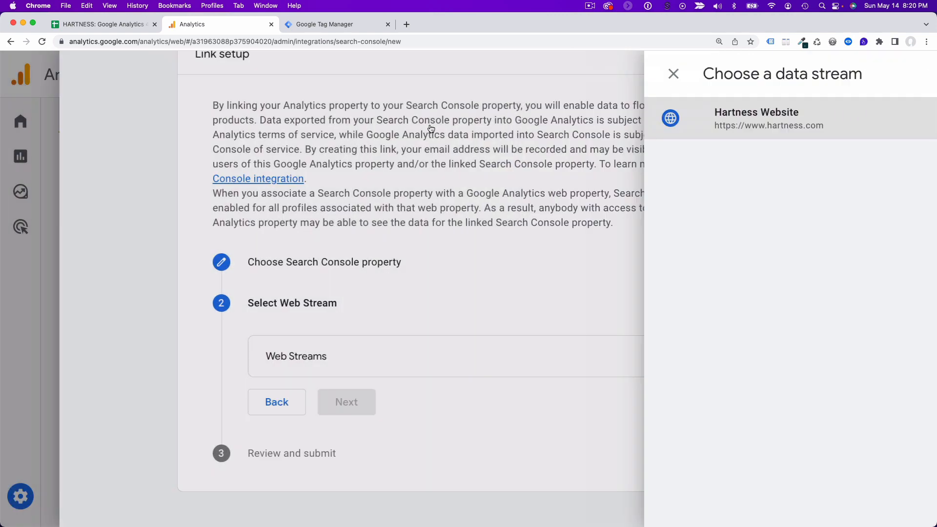
{"action": "left_click", "coordinate": [757, 118]}
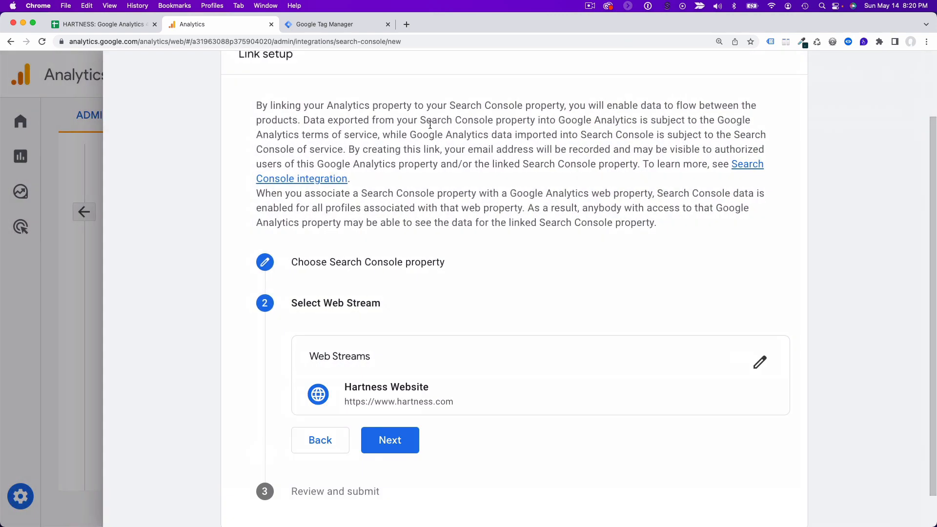
{"action": "left_click", "coordinate": [406, 440]}
{"action": "scroll", "coordinate": [414, 417], "scroll_direction": "down", "scroll_amount": 3}
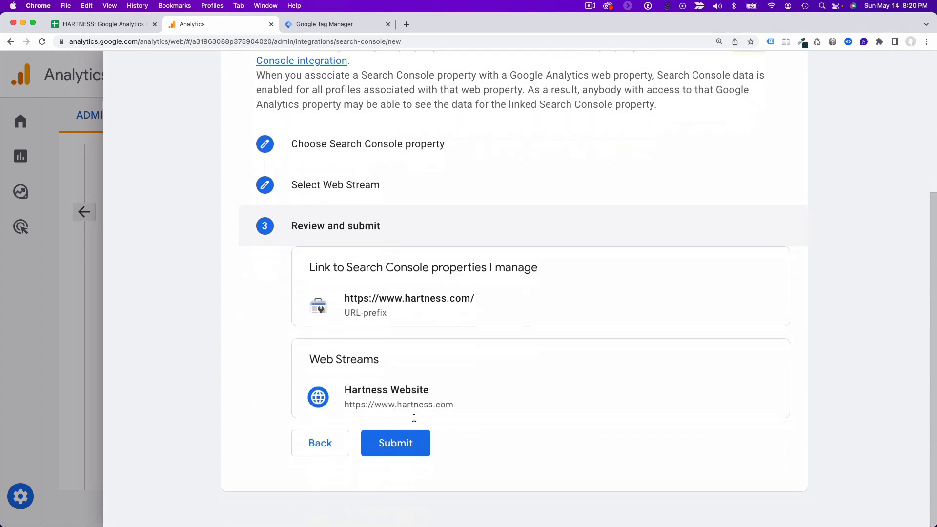
{"action": "left_click", "coordinate": [412, 444]}
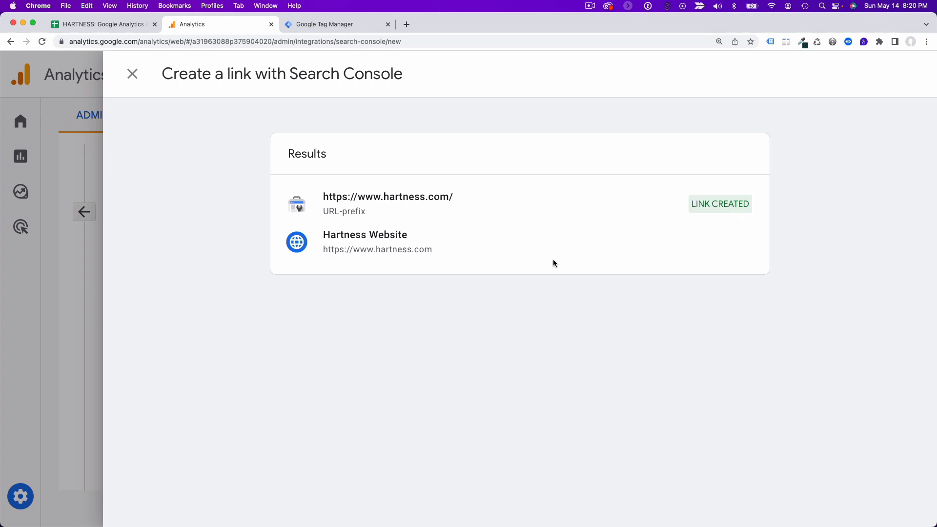
{"action": "left_click", "coordinate": [133, 75]}
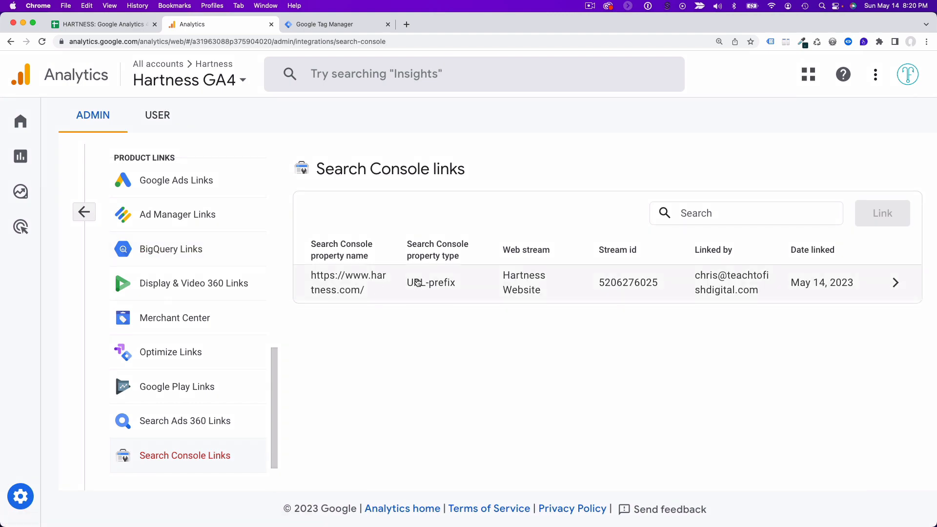
Step: In the audit sheet, set the Integrations status to Complete and enter the note "Search Console connected"
{"action": "left_click", "coordinate": [103, 24]}
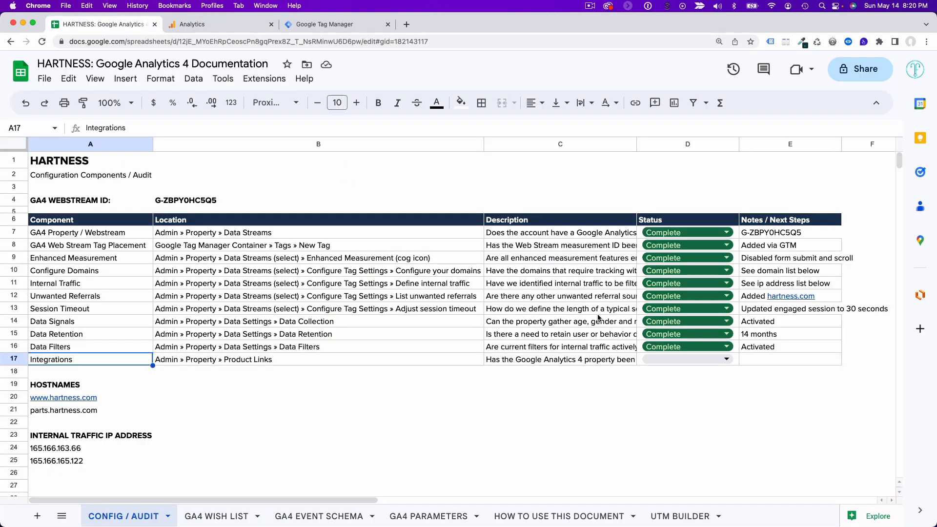
{"action": "left_click", "coordinate": [655, 359]}
{"action": "left_click", "coordinate": [719, 414]}
{"action": "left_click", "coordinate": [757, 360]}
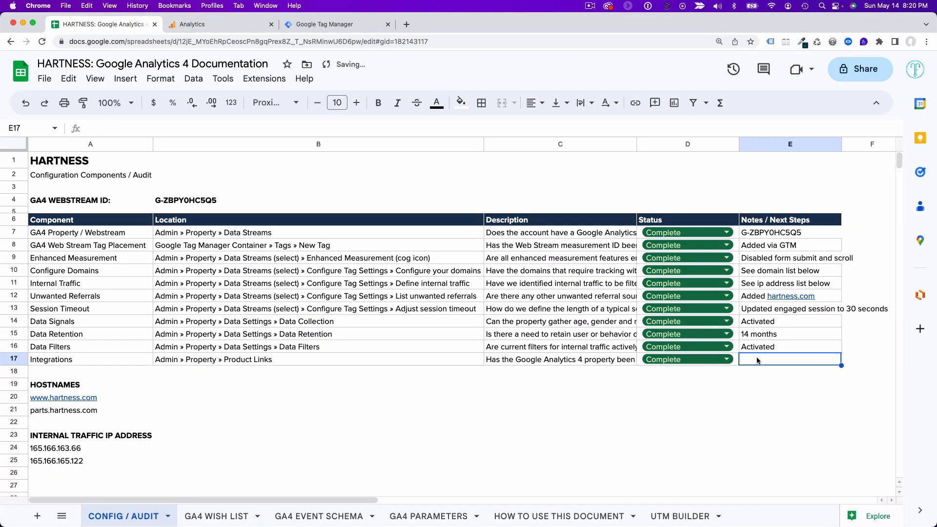
{"action": "type", "text": "Sea"}
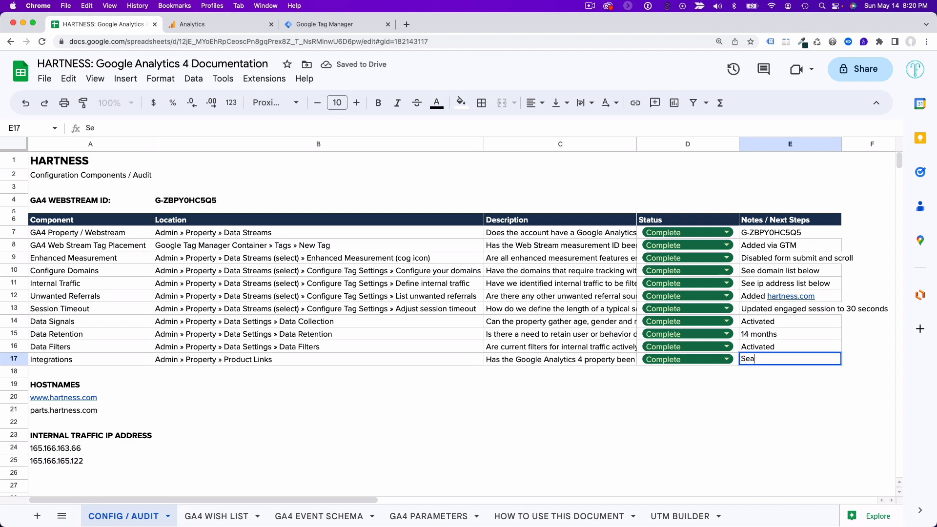
{"action": "type", "text": "rch Console connected"}
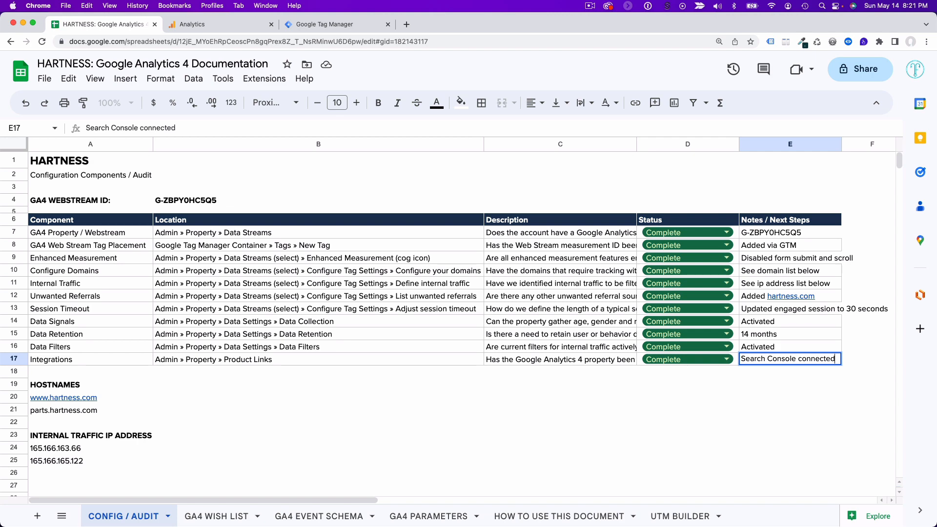
{"action": "left_click", "coordinate": [586, 398]}
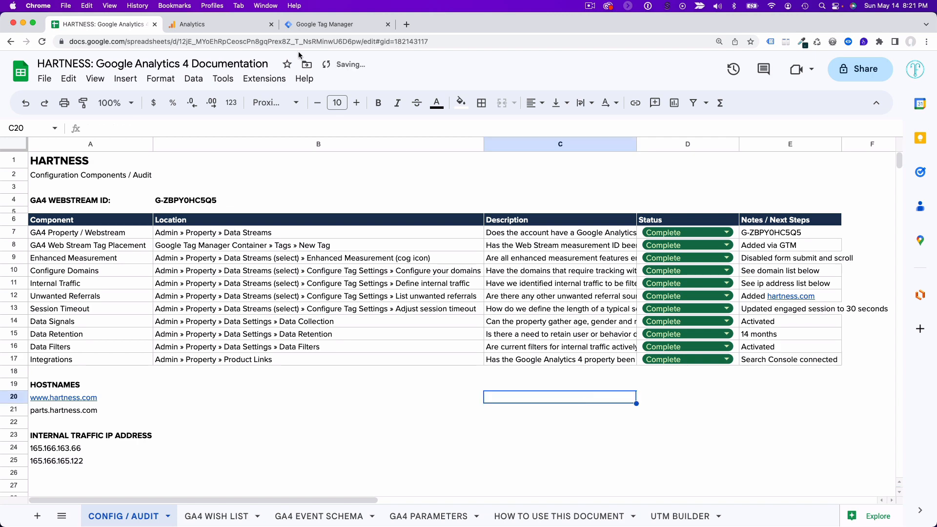
Step: Switch back to Analytics and open the report Library from the Reports section
{"action": "left_click", "coordinate": [227, 30]}
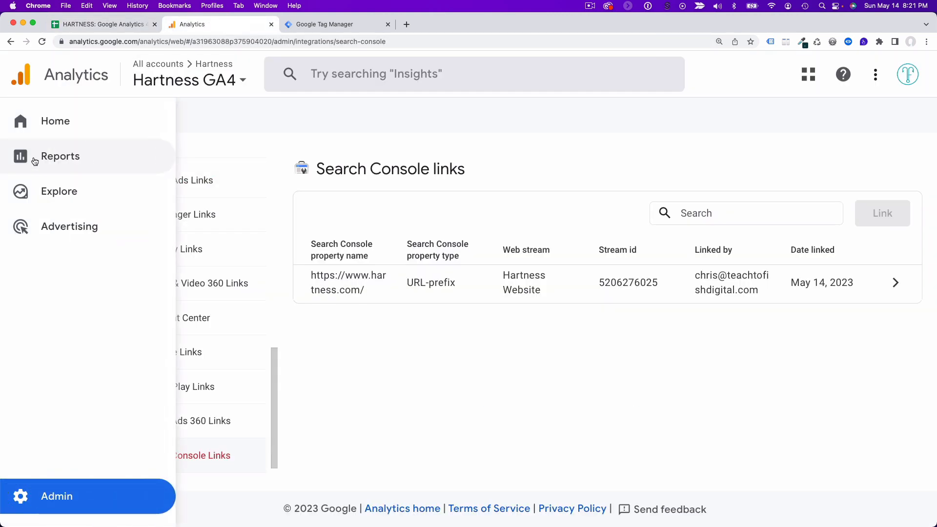
{"action": "left_click", "coordinate": [46, 154]}
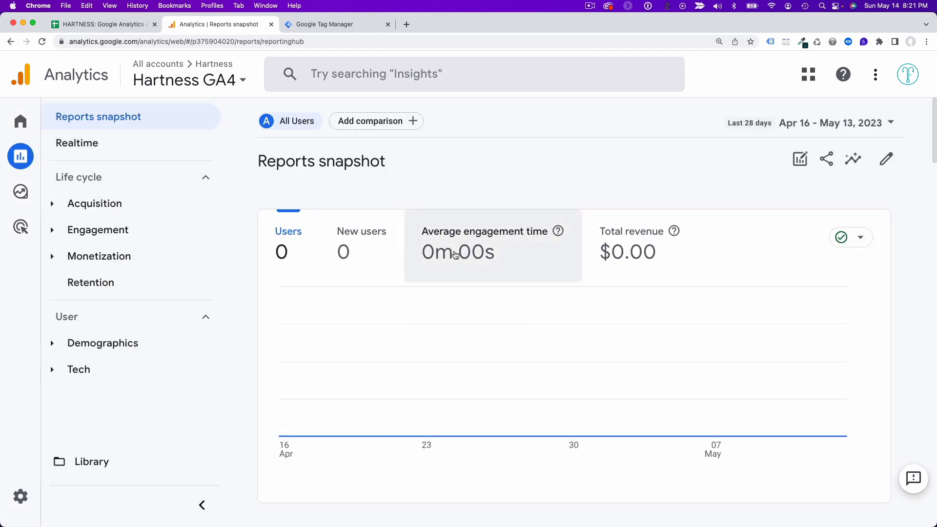
{"action": "left_click", "coordinate": [317, 28]}
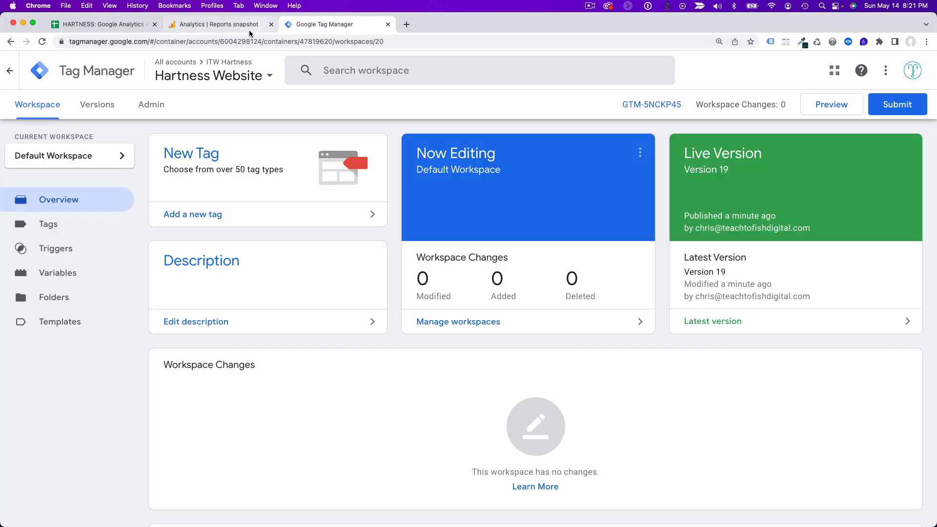
{"action": "left_click", "coordinate": [106, 25]}
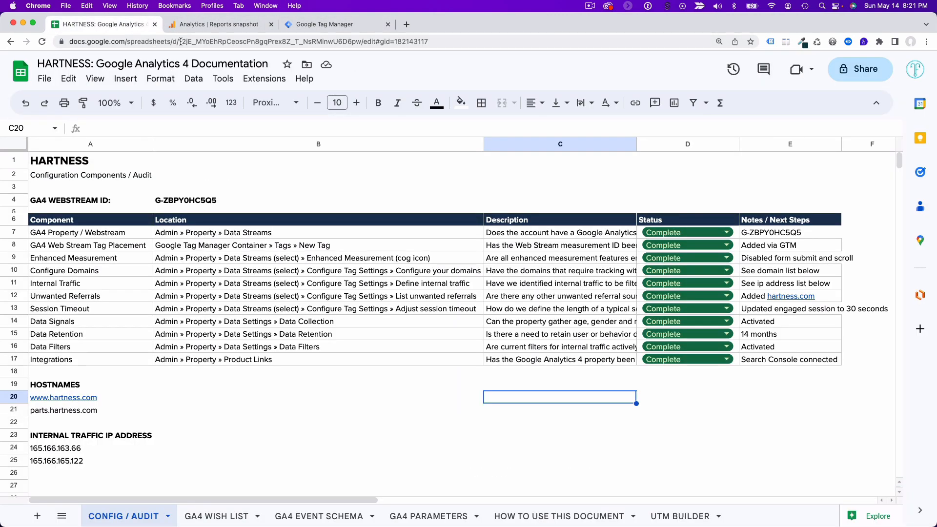
{"action": "left_click", "coordinate": [197, 27]}
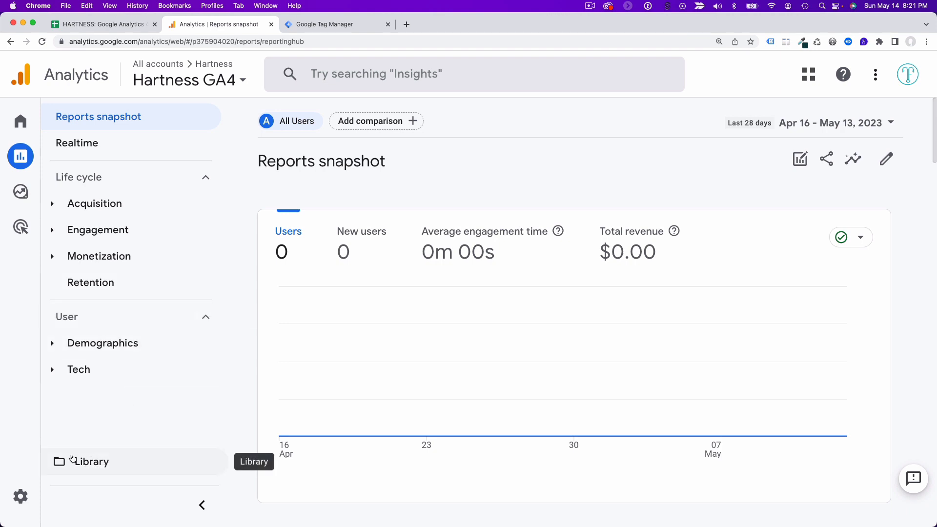
{"action": "left_click", "coordinate": [99, 463]}
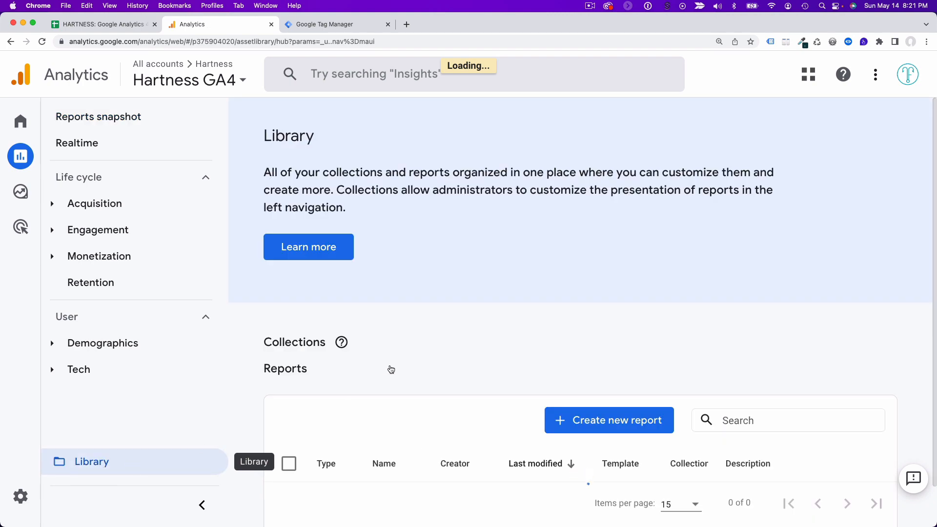
Step: Publish the Search Console collection in the Library's Collections section
{"action": "scroll", "coordinate": [460, 342], "scroll_direction": "down", "scroll_amount": 1}
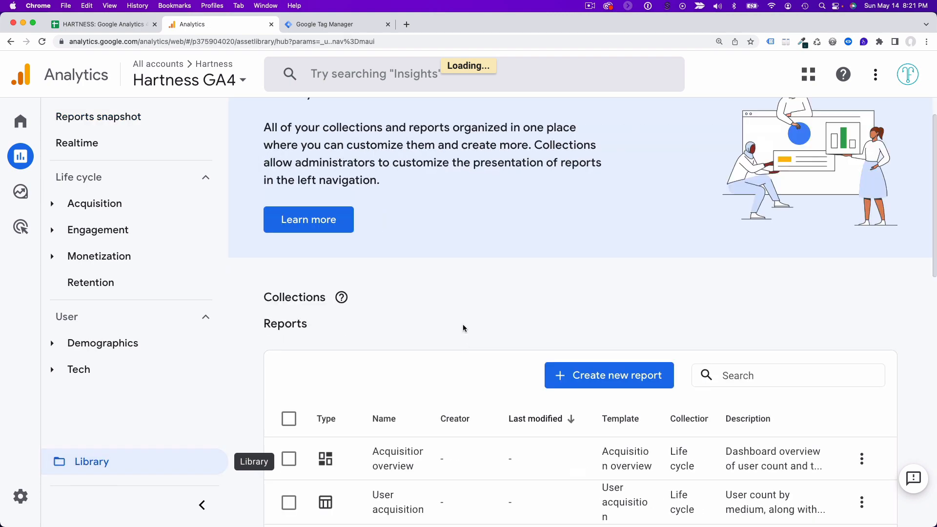
{"action": "scroll", "coordinate": [439, 320], "scroll_direction": "down", "scroll_amount": 1}
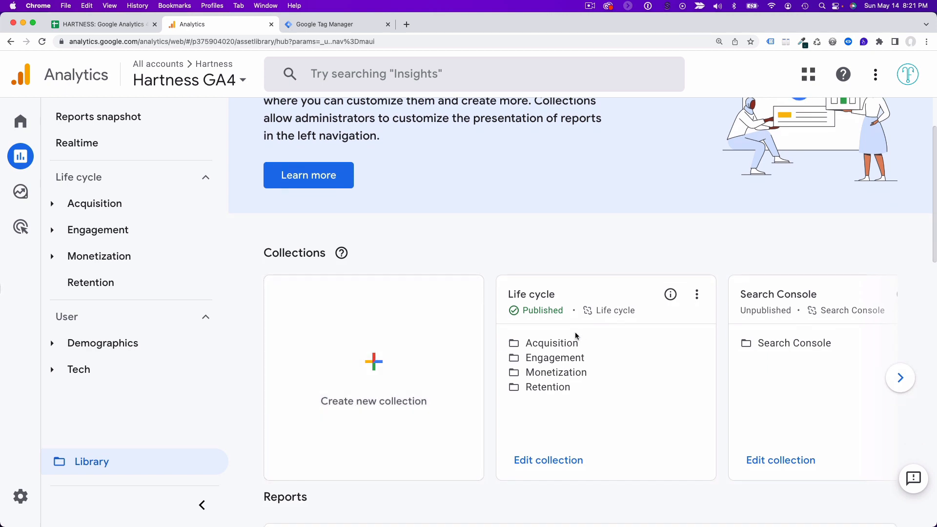
{"action": "key", "text": "super+minus"}
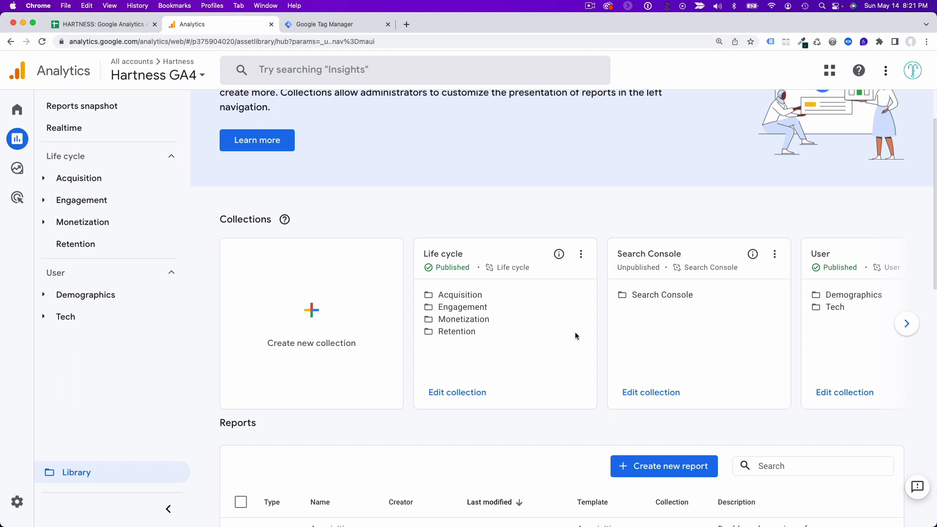
{"action": "left_click", "coordinate": [907, 324]}
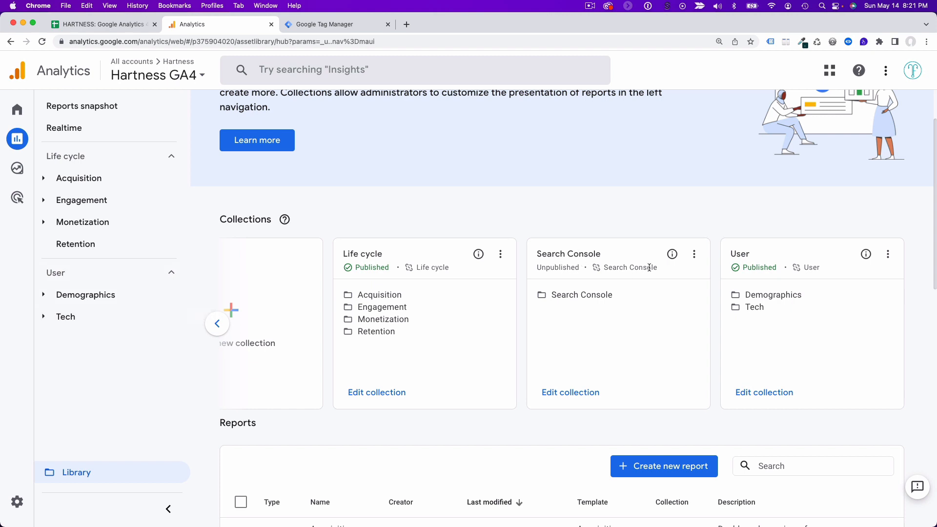
{"action": "left_click", "coordinate": [694, 254]}
{"action": "left_click", "coordinate": [744, 284]}
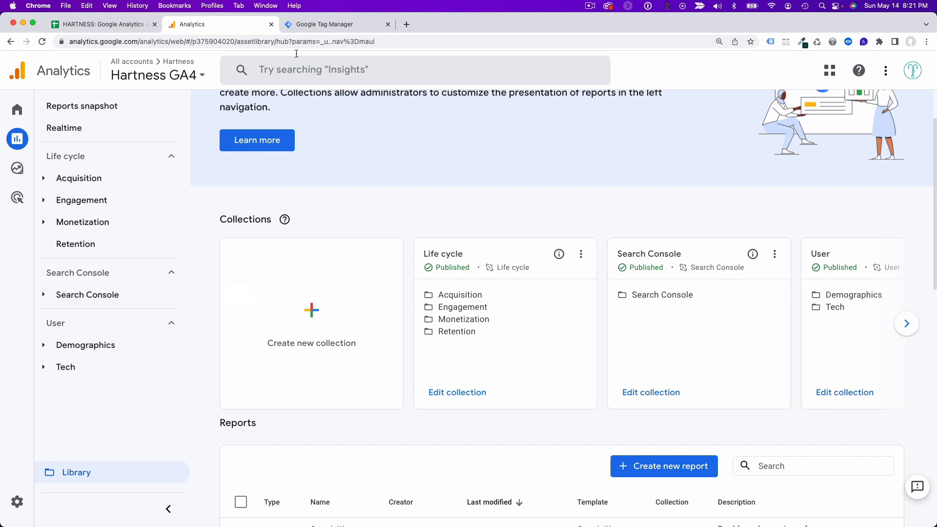
Step: Return to the audit sheet and check the note in the Integrations row
{"action": "left_click", "coordinate": [117, 25]}
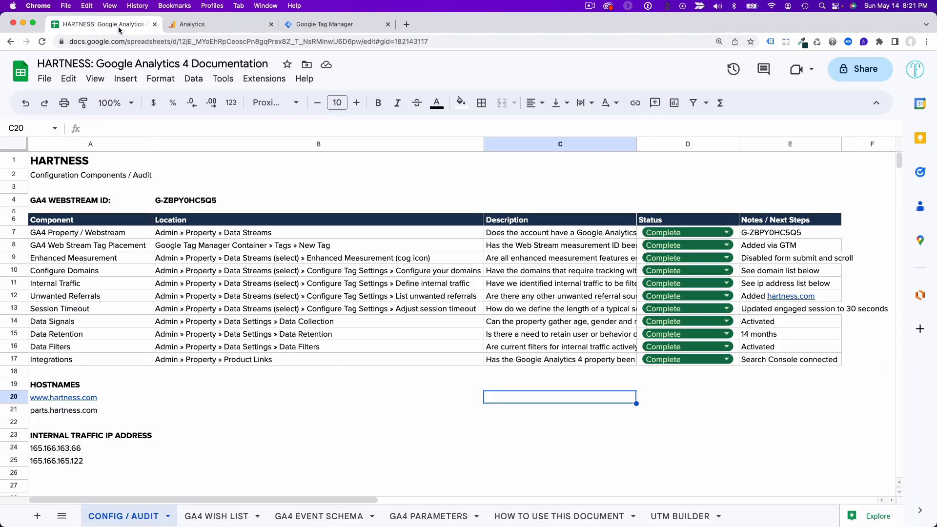
{"action": "left_click", "coordinate": [802, 361]}
{"action": "left_click", "coordinate": [468, 388]}
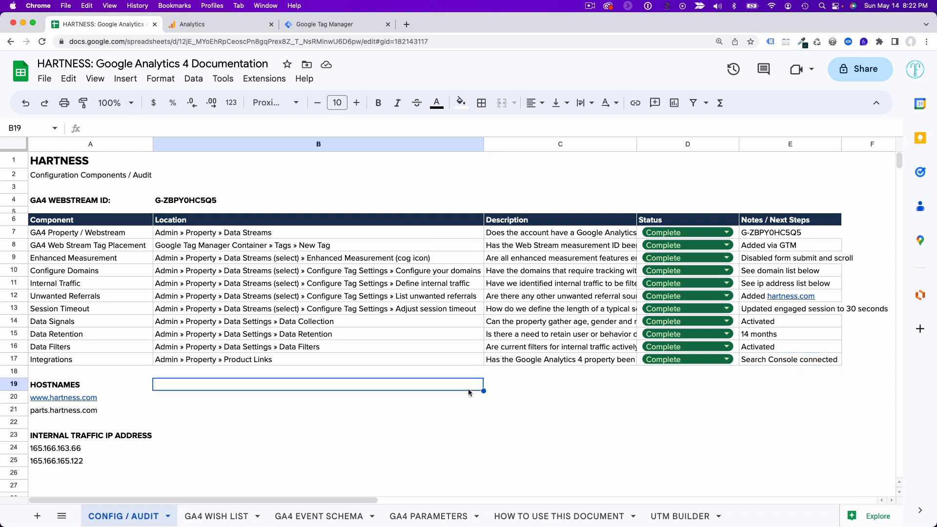